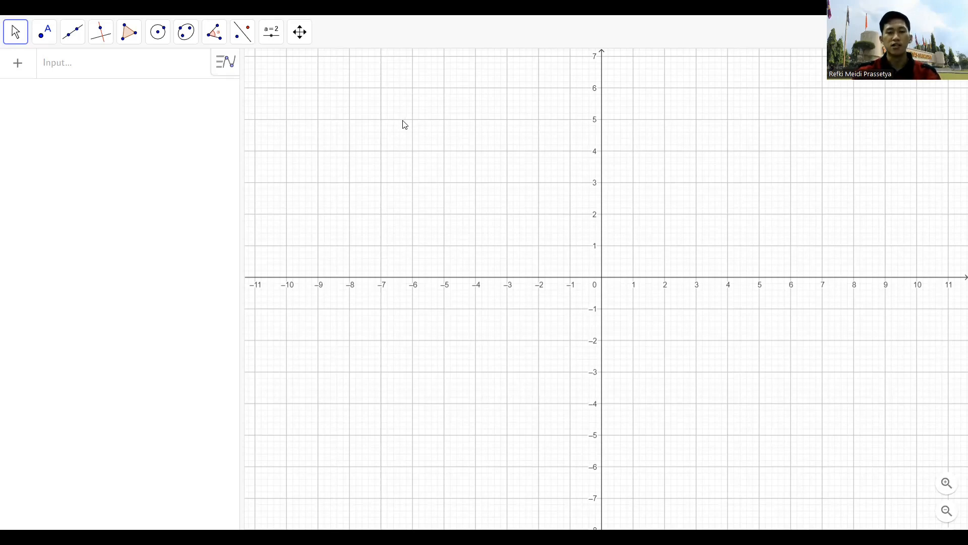
# - Define two slider parameters, h = 0 and k = 0, in the algebra input
pyautogui.click(106, 71)
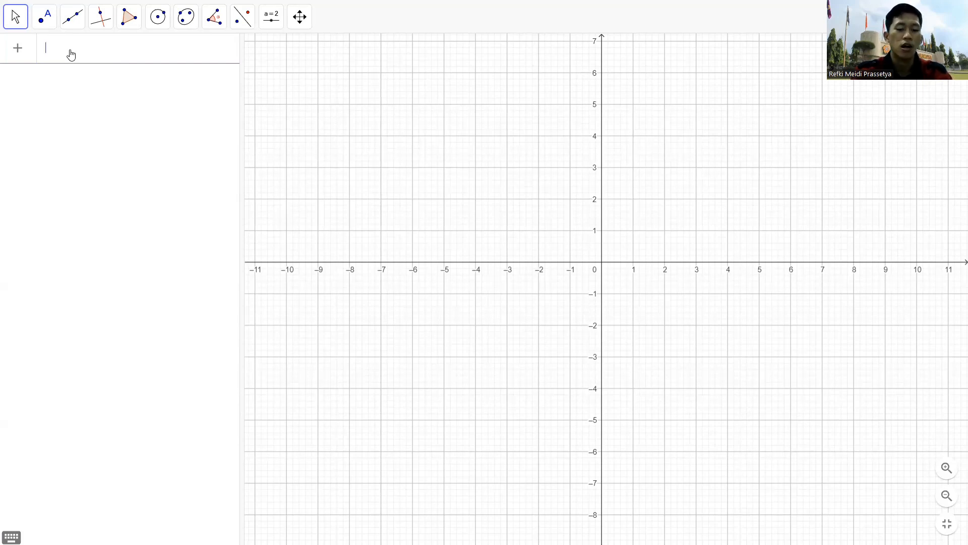
pyautogui.write('h=0')
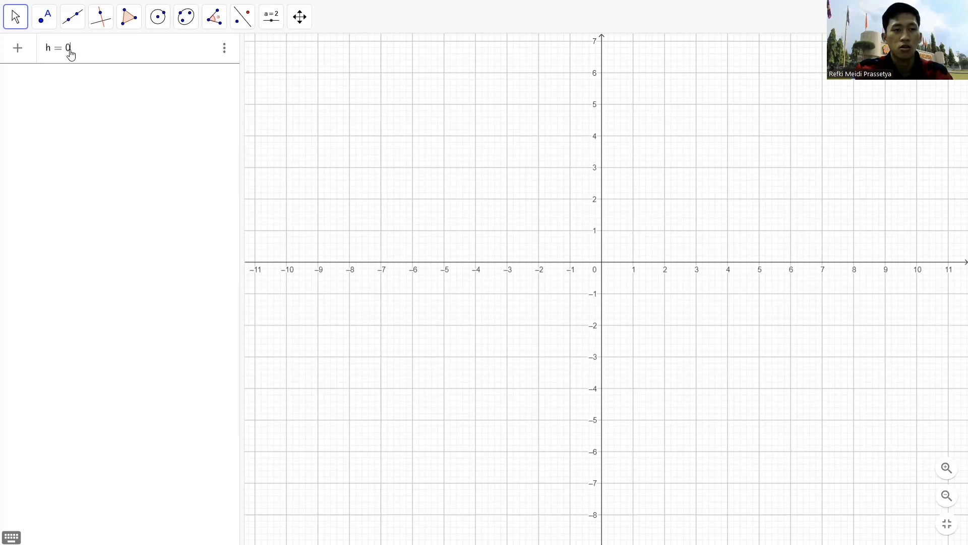
pyautogui.press('Return')
pyautogui.write('k ')
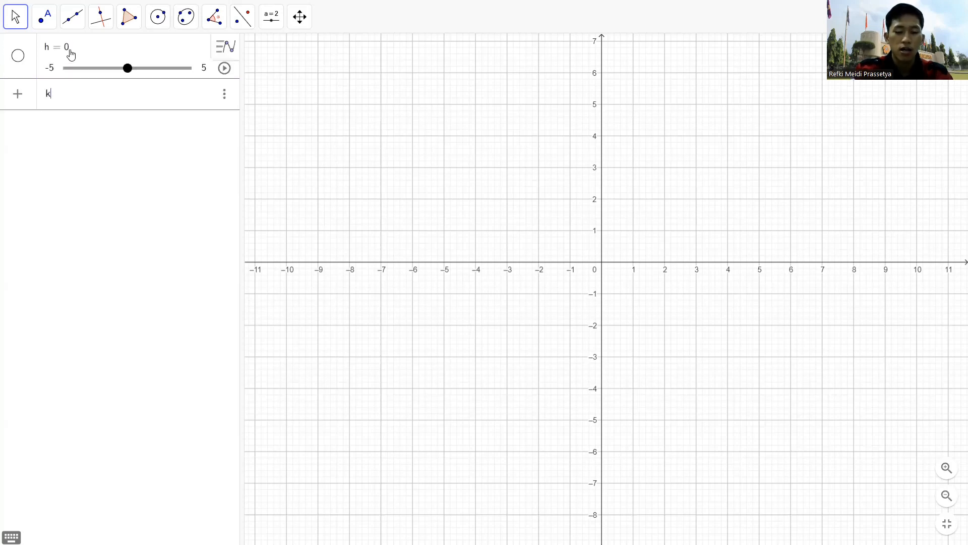
pyautogui.write('= 0')
pyautogui.press('Return')
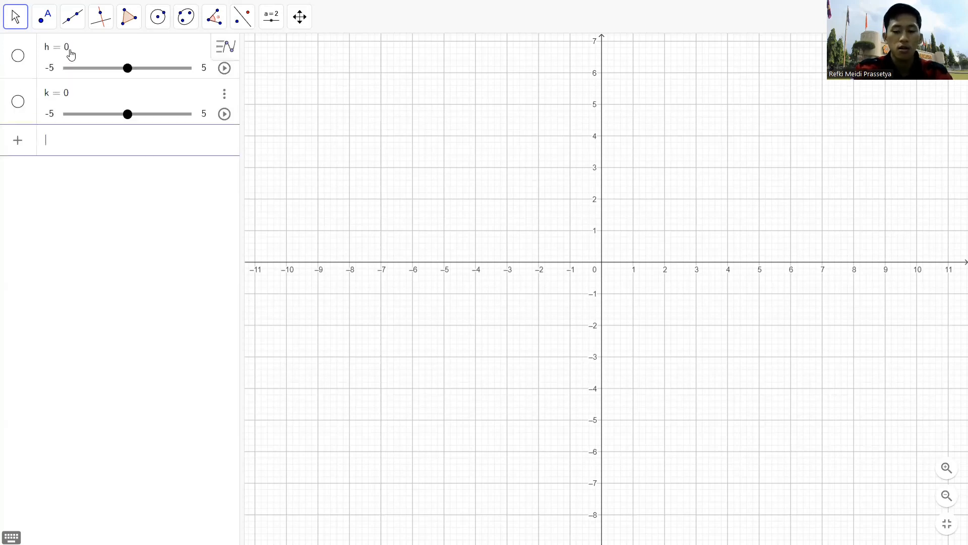
# - Define the centre point O = (h, k) from the two parameters
pyautogui.write('O ')
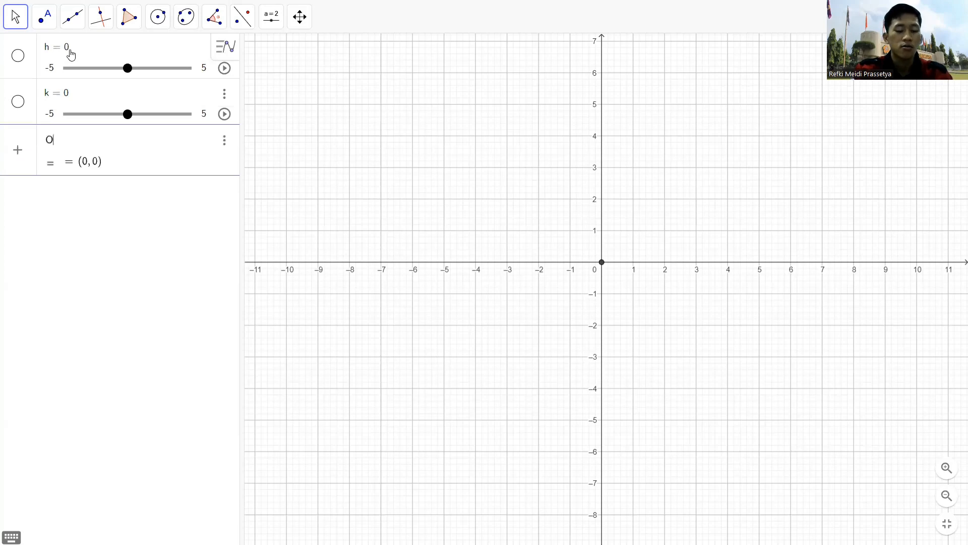
pyautogui.write('= (')
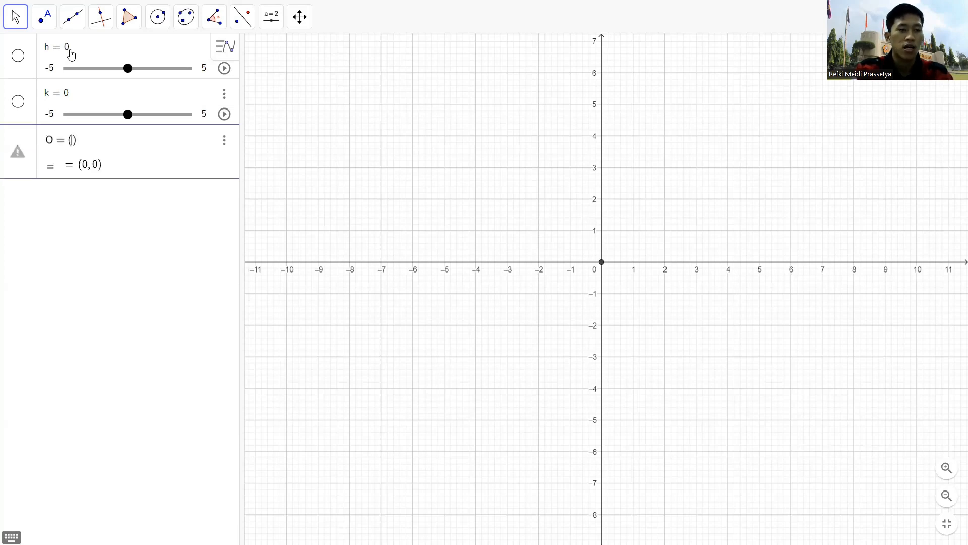
pyautogui.write('h, k')
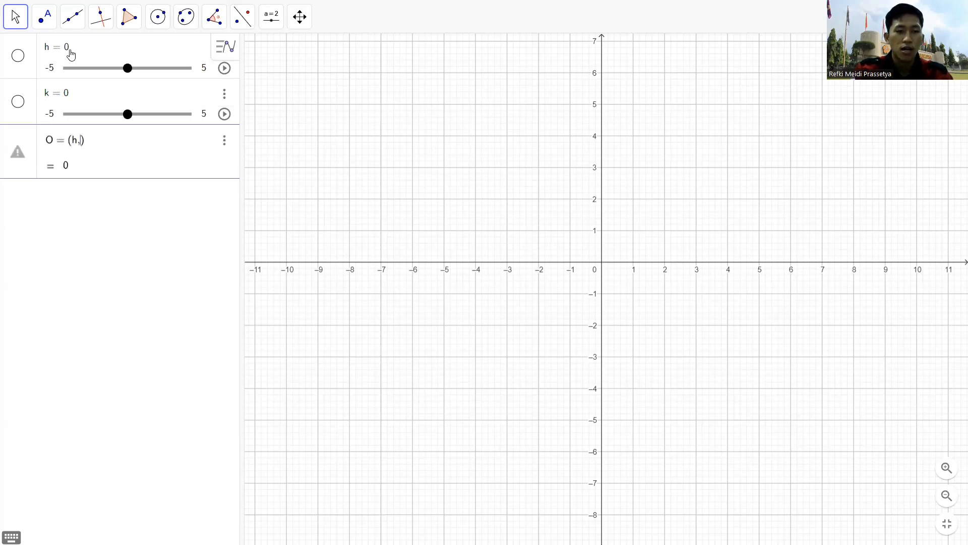
pyautogui.press('Return')
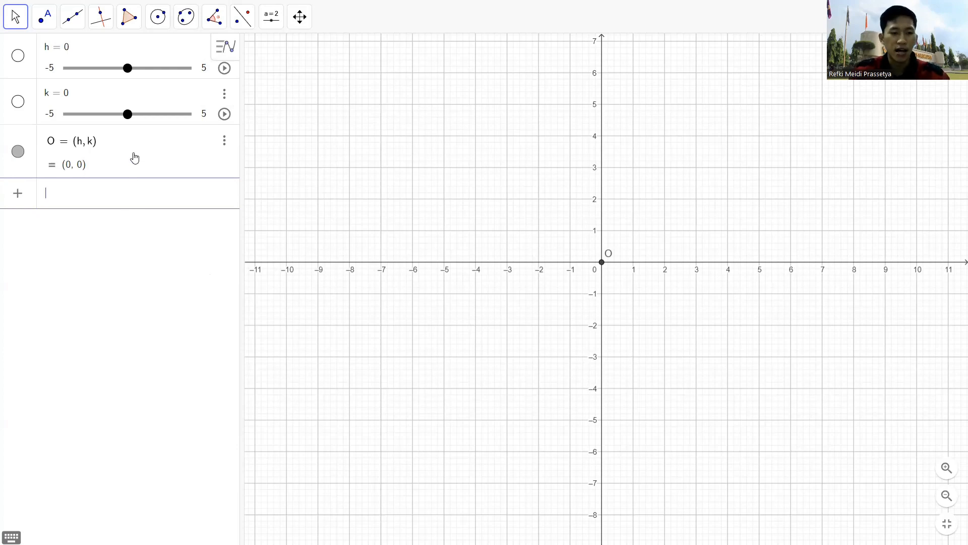
# - Define a slider parameter a = 3 below point O
pyautogui.write('a ')
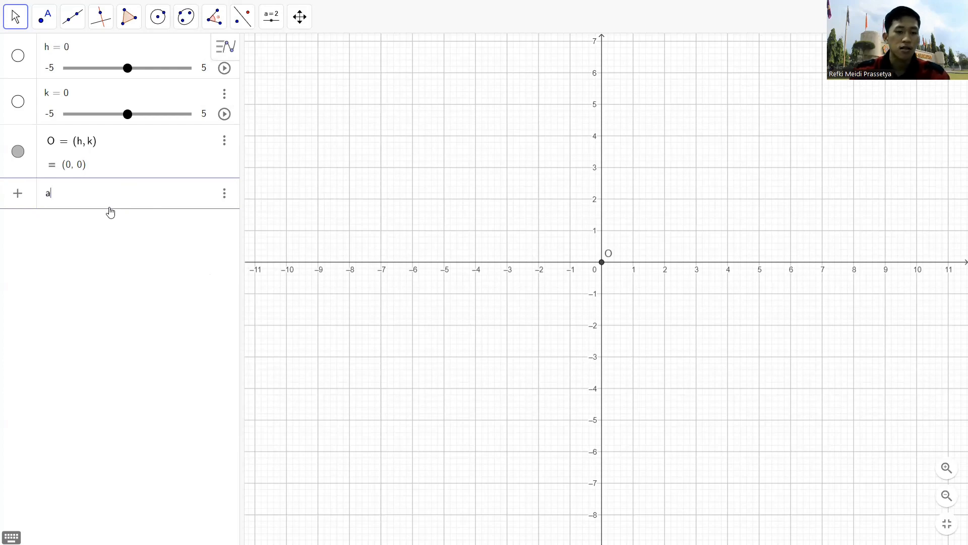
pyautogui.write('= 3')
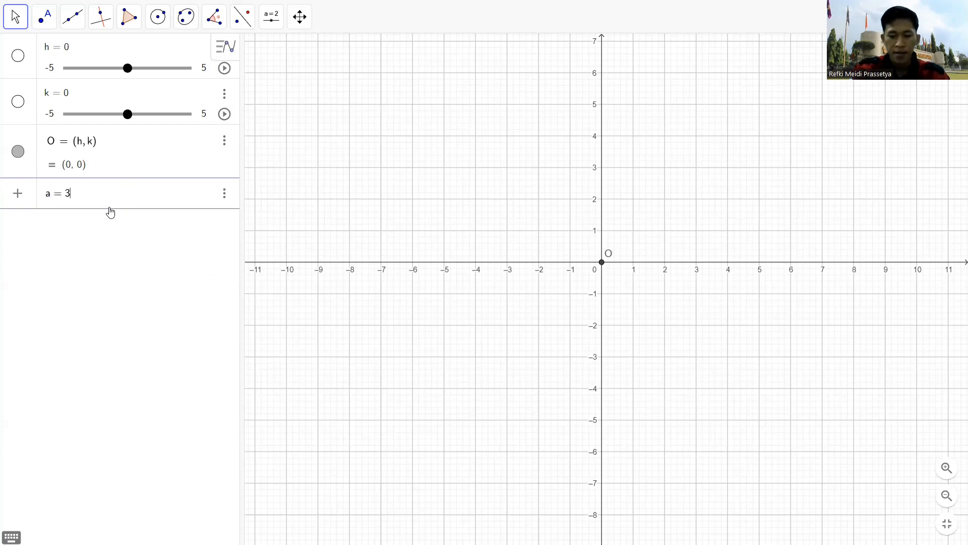
pyautogui.press('Return')
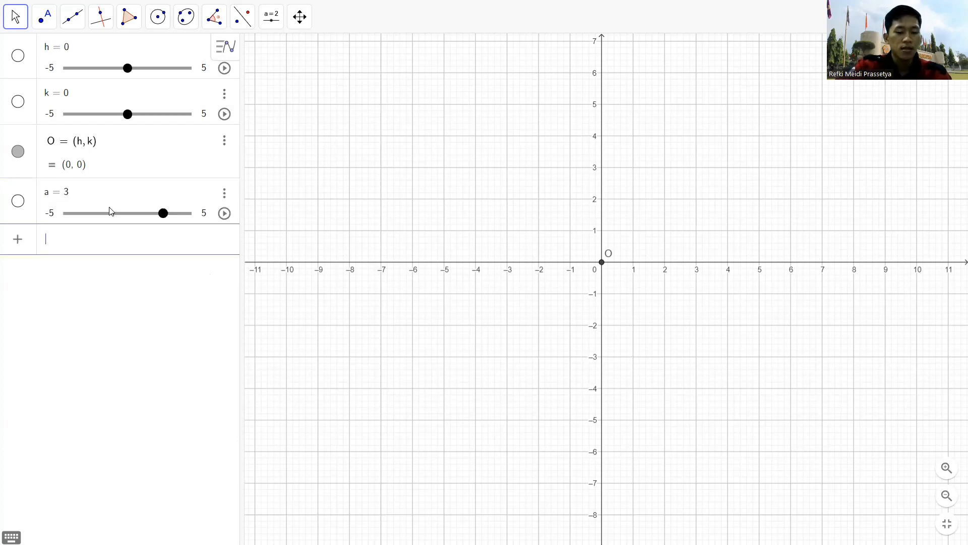
# - Define the point A1 = (h + a, k) on the horizontal line through O
pyautogui.write('A1 = ')
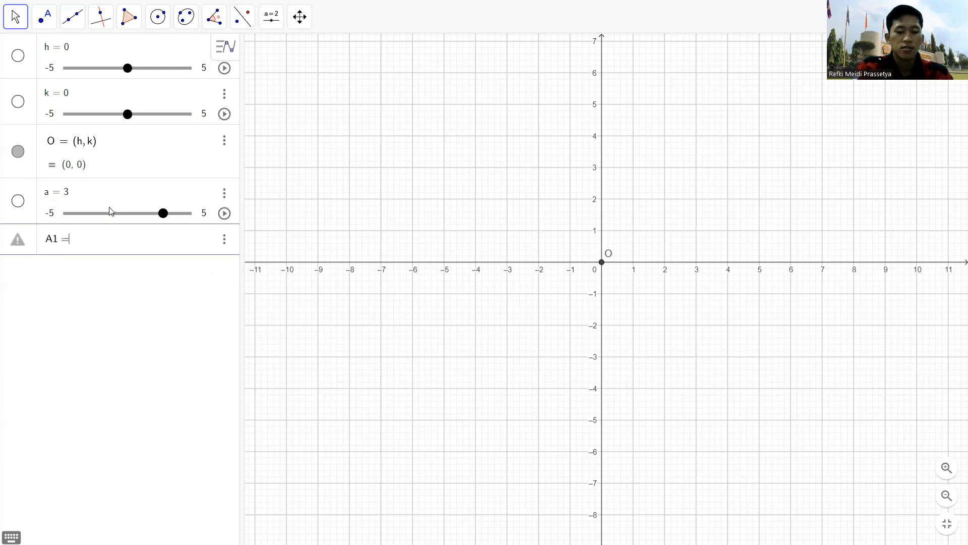
pyautogui.write('(')
pyautogui.write('h + ')
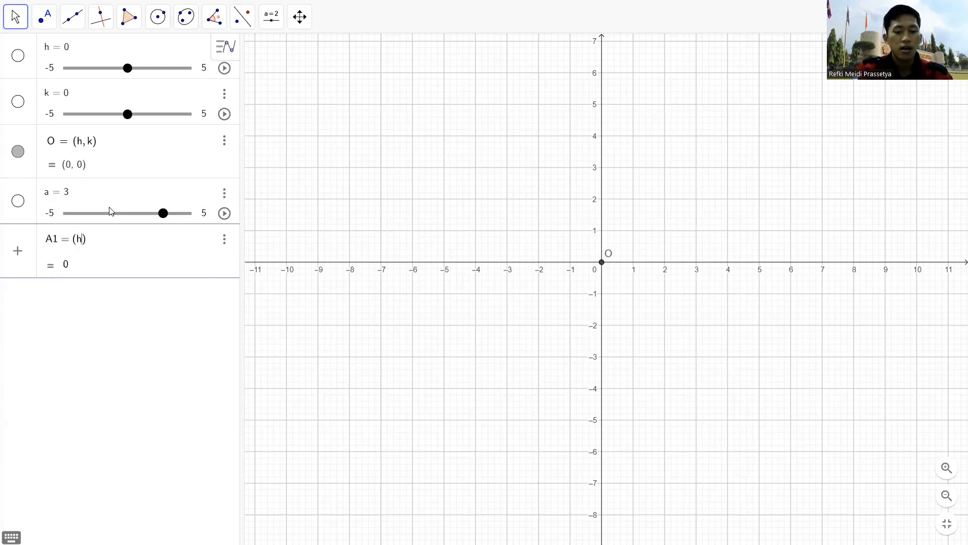
pyautogui.write('a, k')
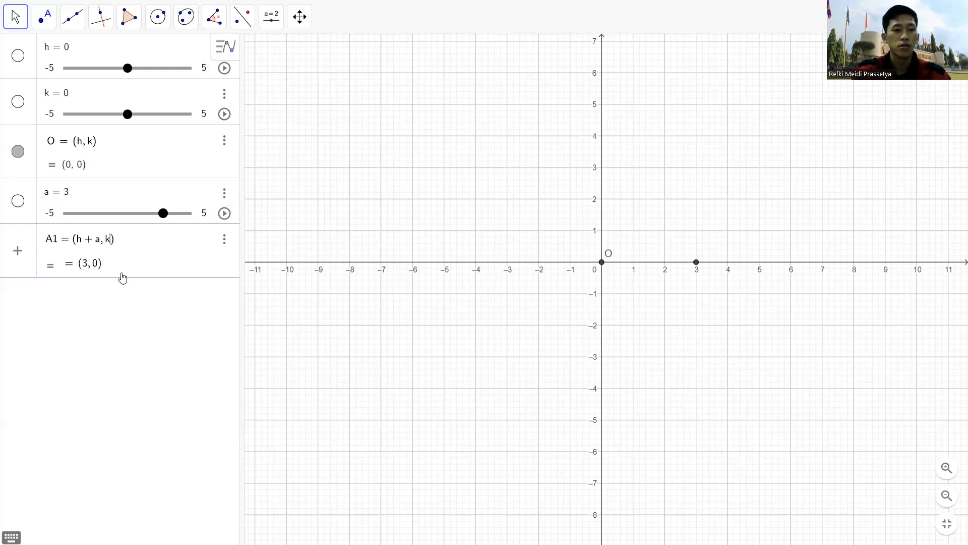
pyautogui.press('Return')
# - Define the point A2 = (h − a, k), opposite A1 about the centre O
pyautogui.write('A')
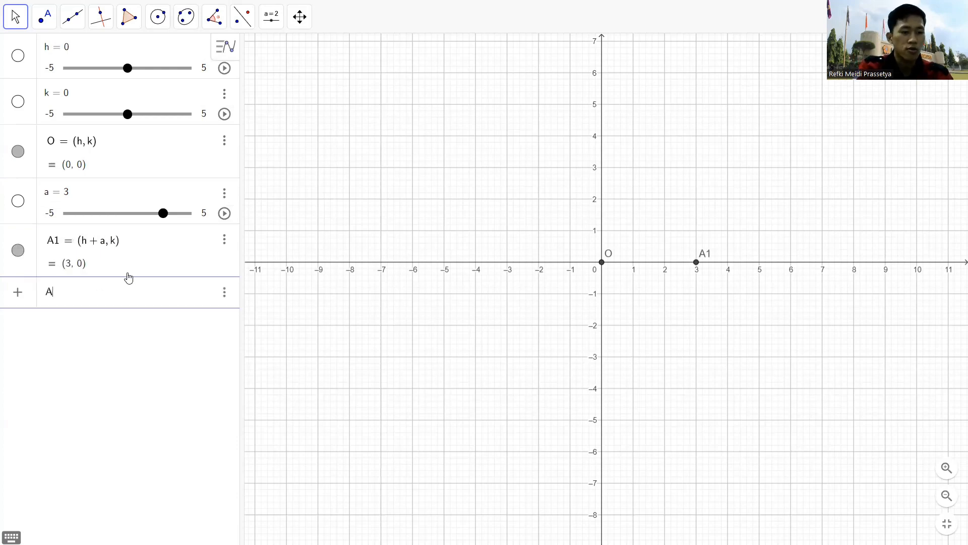
pyautogui.write('2')
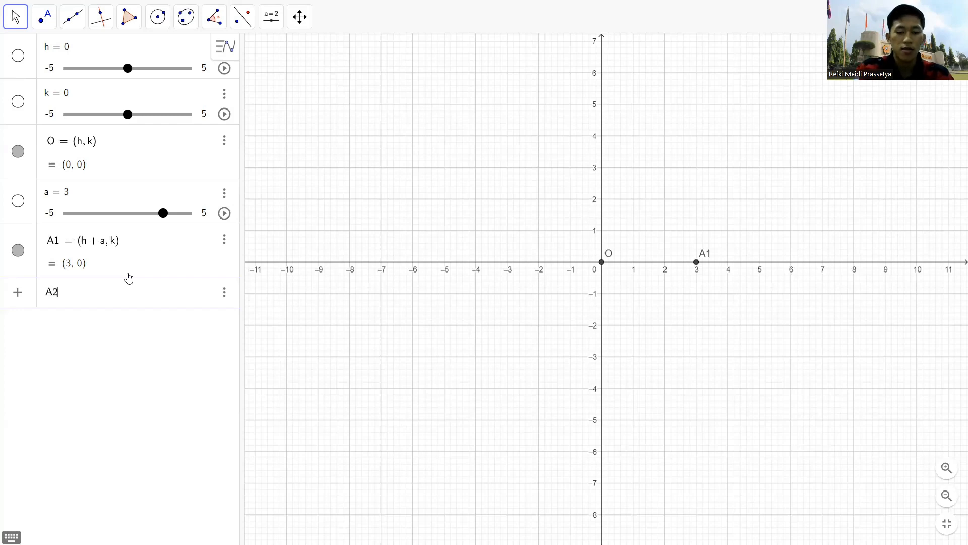
pyautogui.write(' = (h0')
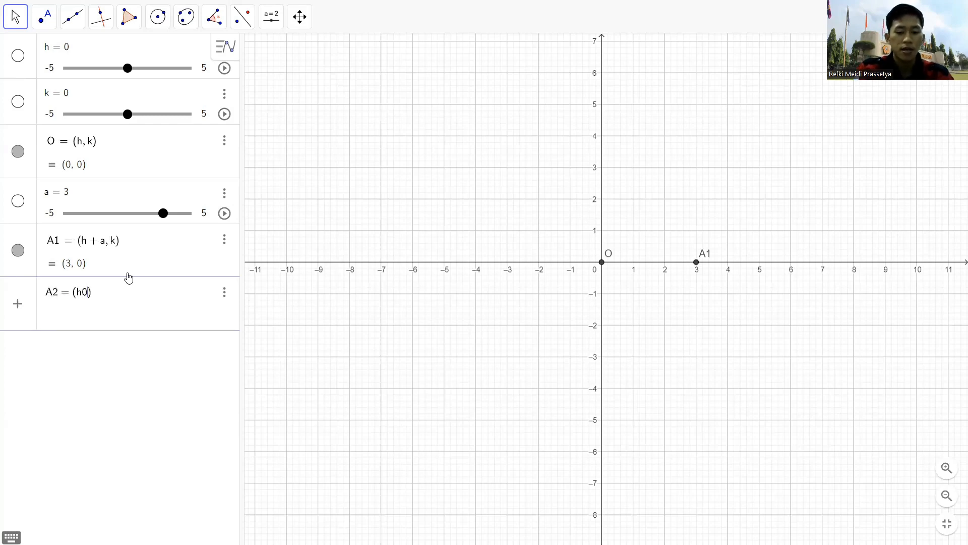
pyautogui.press('BackSpace')
pyautogui.write('-a')
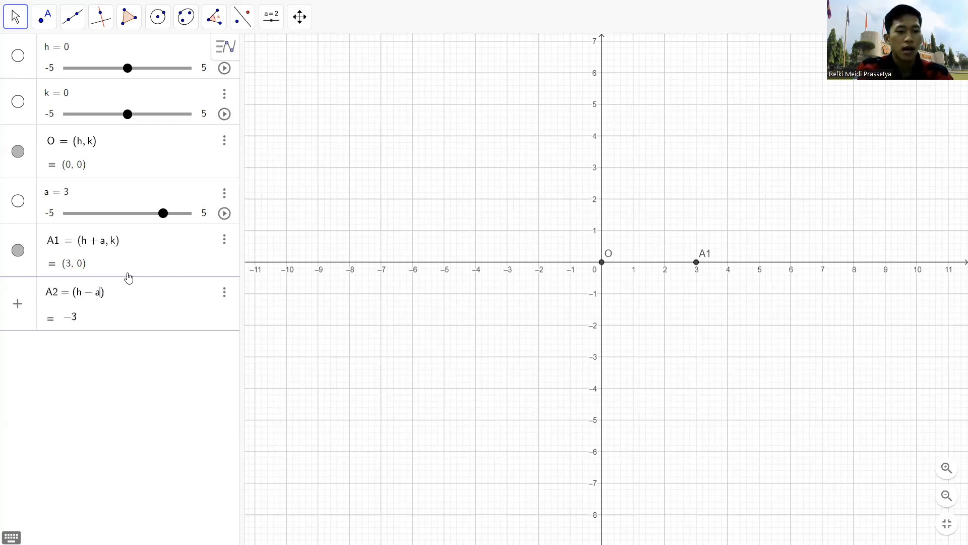
pyautogui.write(',k')
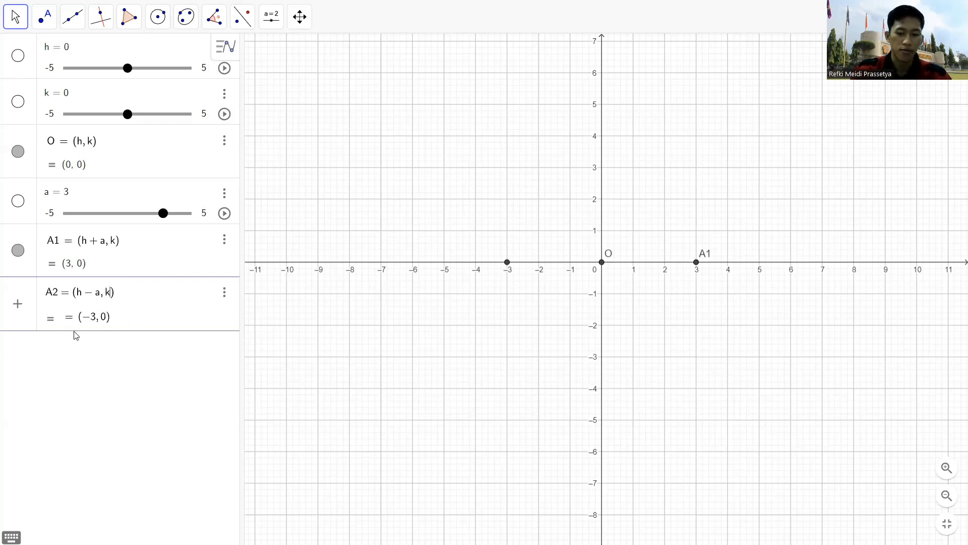
pyautogui.press('Return')
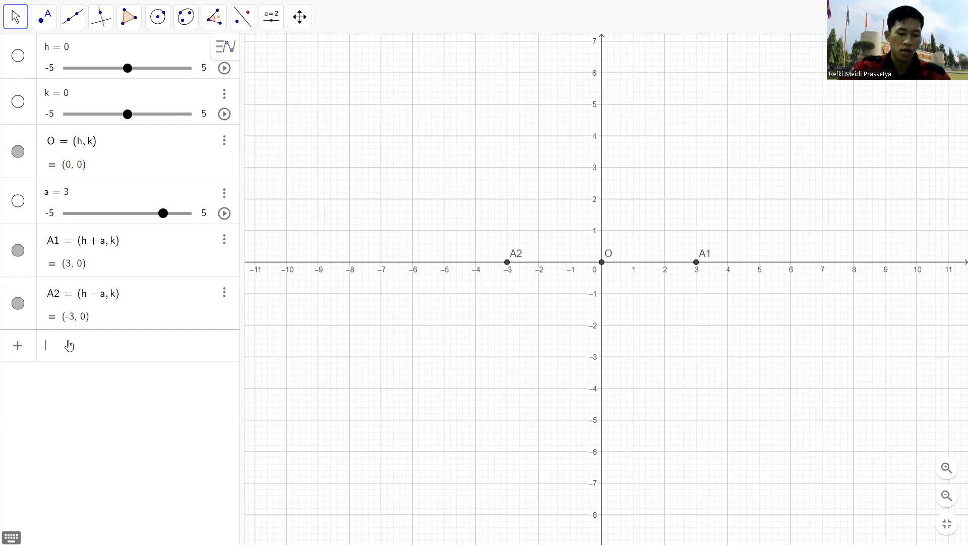
# - Create a segment joining A1 and A2 with the Segment(Point, Point) command
pyautogui.write('seg')
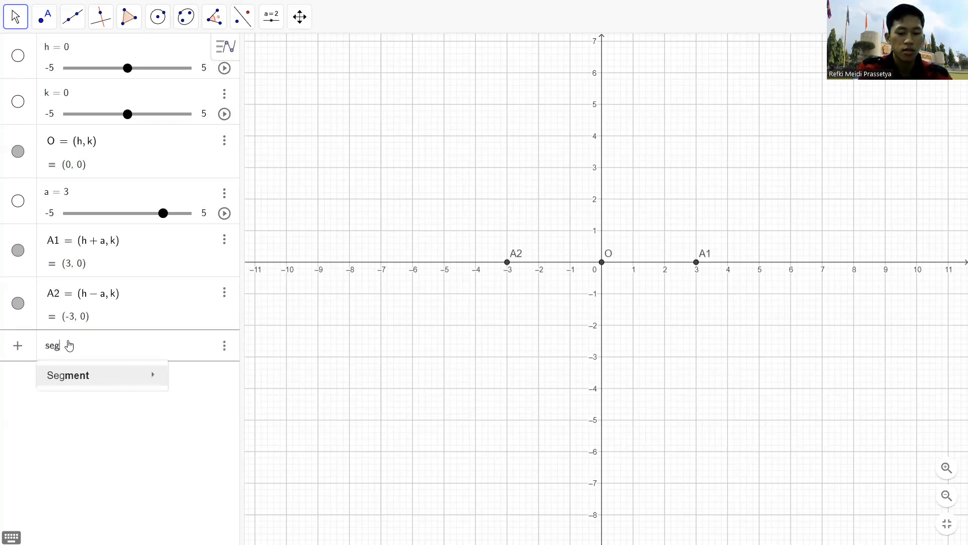
pyautogui.write('men')
pyautogui.moveTo(123, 377)
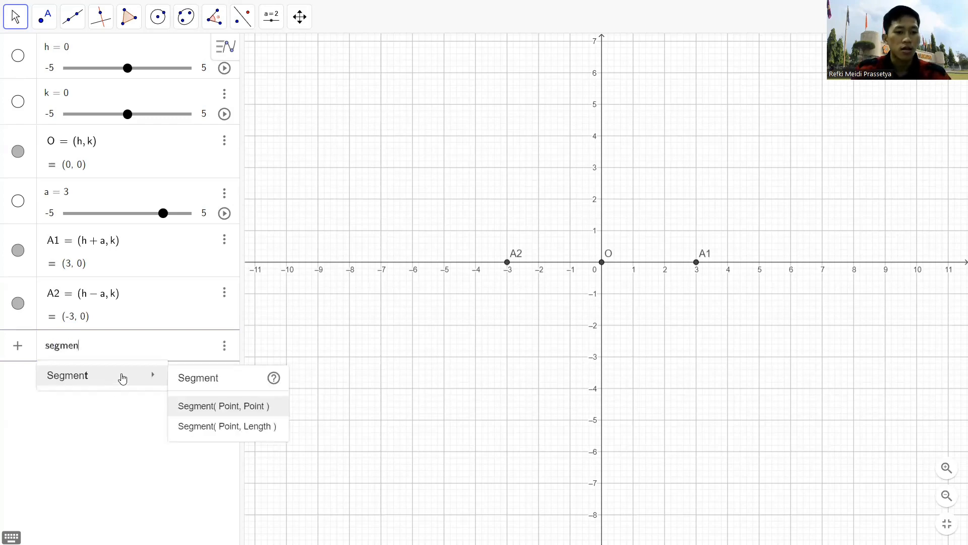
pyautogui.click(212, 406)
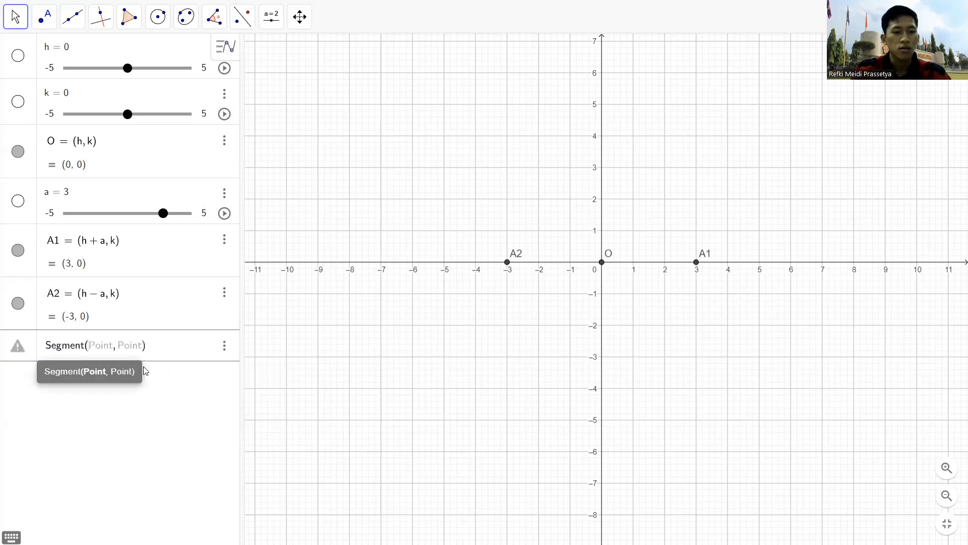
pyautogui.write('A1')
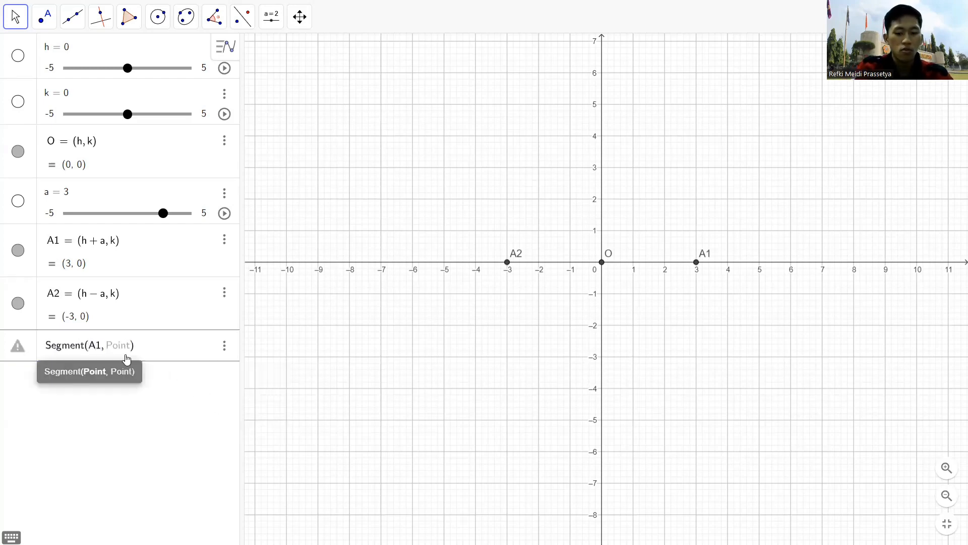
pyautogui.press('Tab')
pyautogui.write('3')
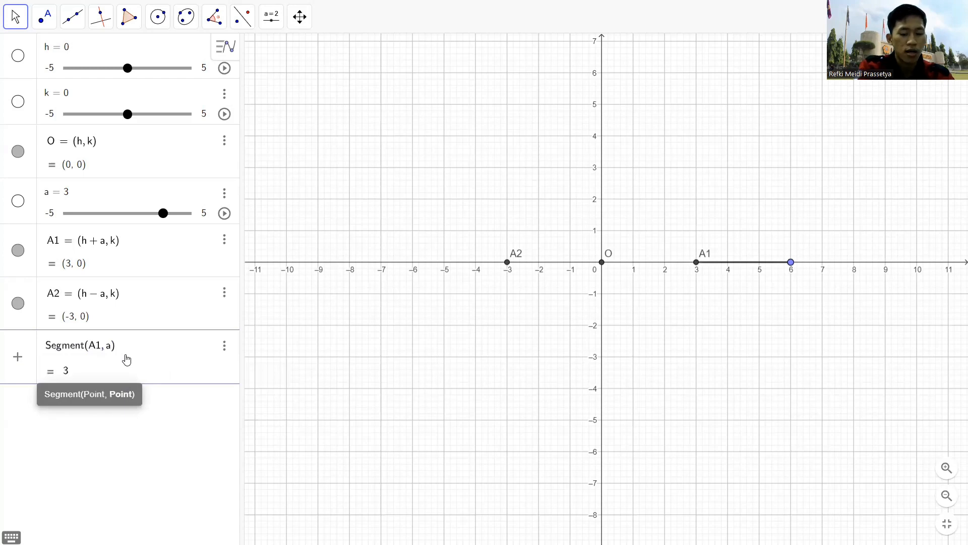
pyautogui.write('A2')
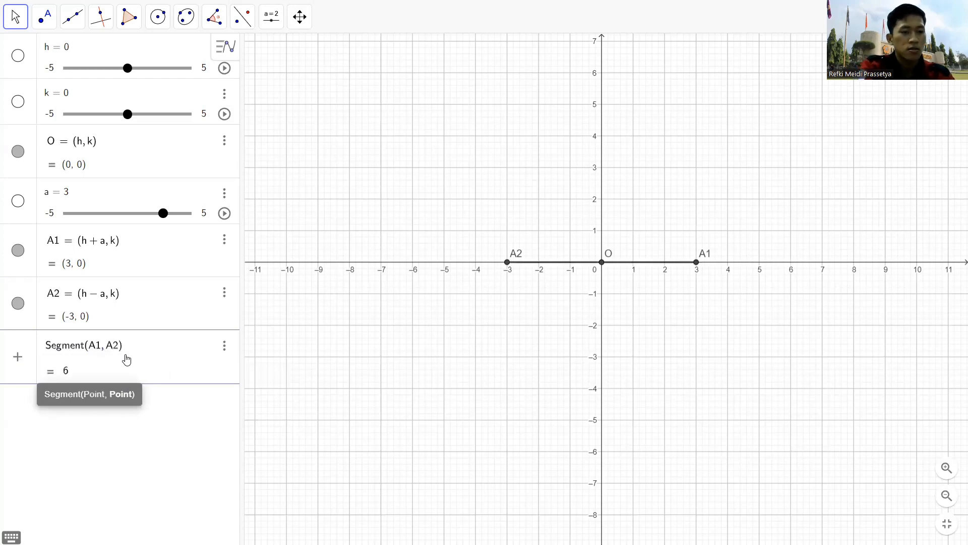
pyautogui.press('Return')
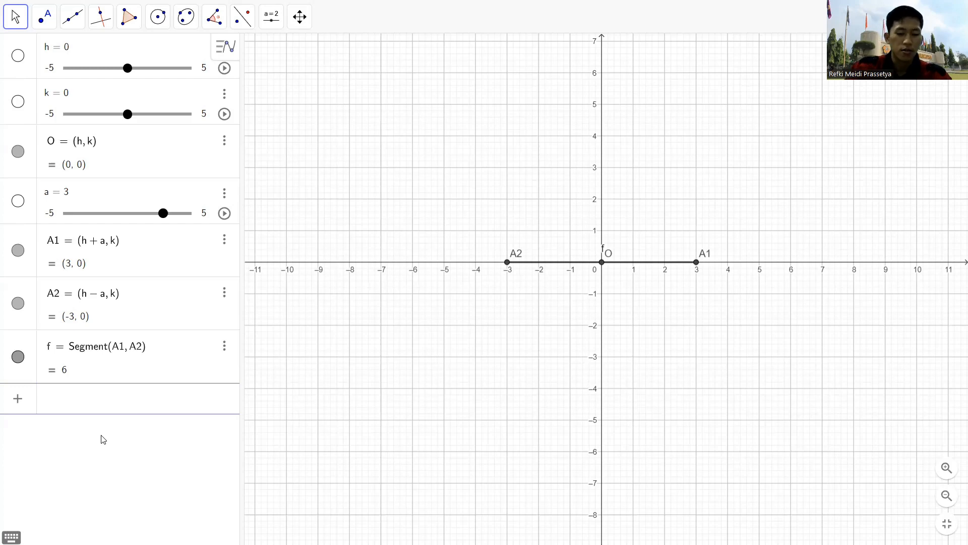
# - Define a slider parameter b = 6 below the segment definition
pyautogui.write('b ')
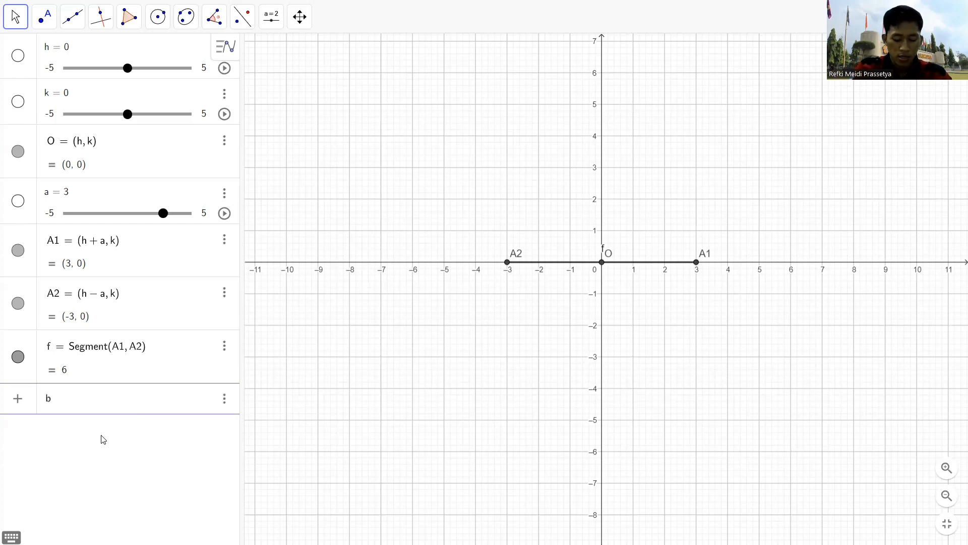
pyautogui.write('= 6')
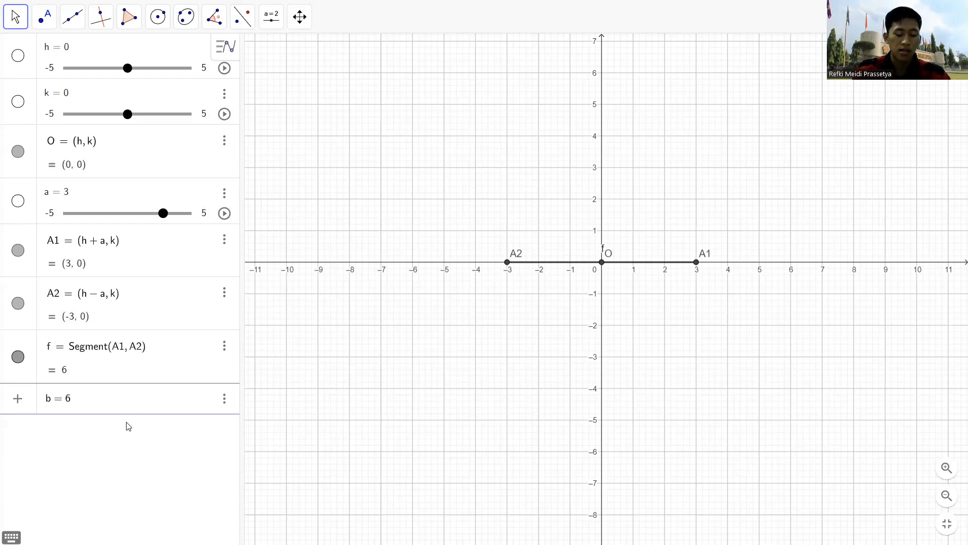
pyautogui.press('Return')
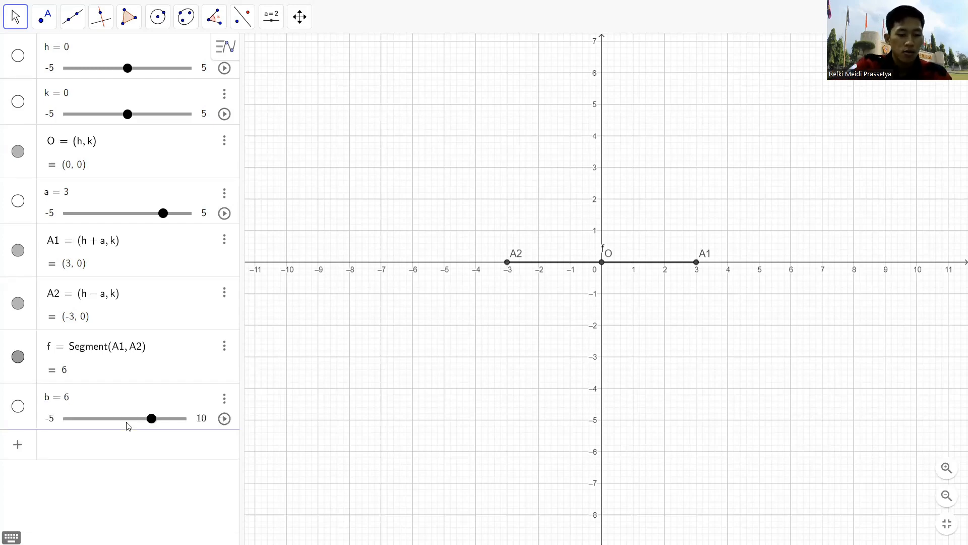
# - Define the point B1 = (h, k + b) on the vertical line through O
pyautogui.write('B1 ')
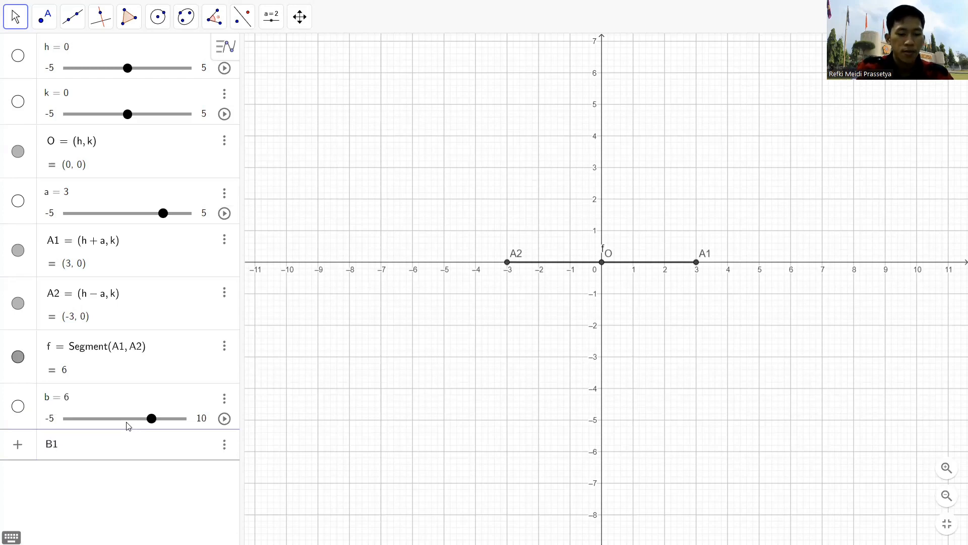
pyautogui.write('= (')
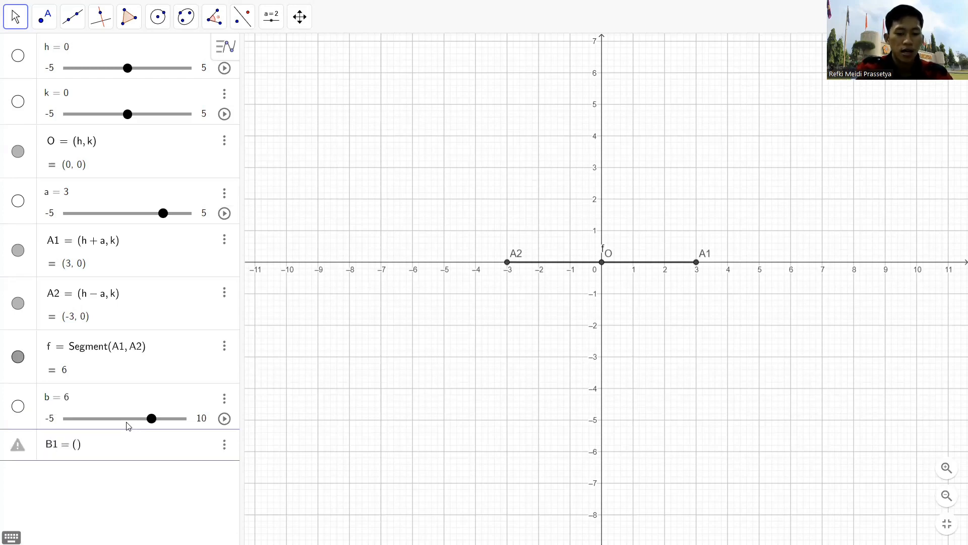
pyautogui.write('h, k ')
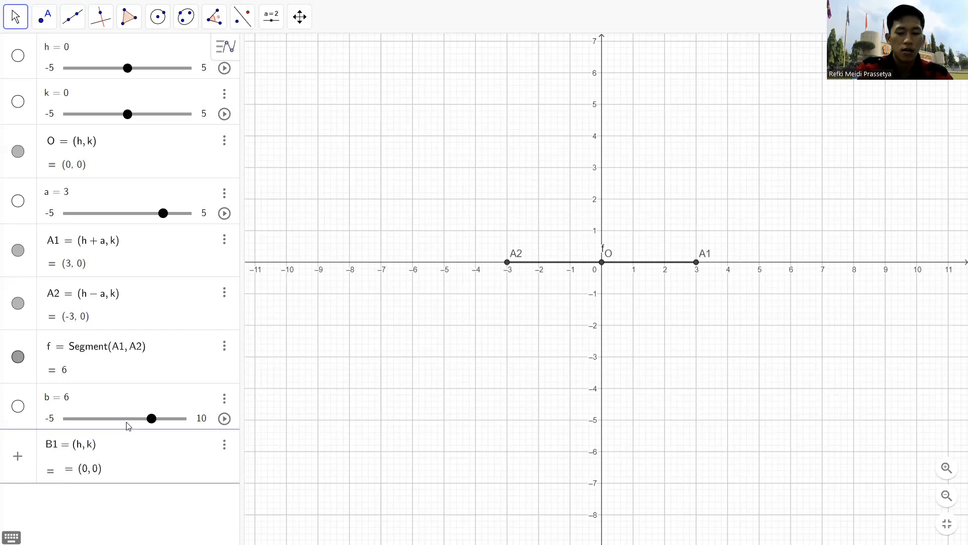
pyautogui.write('+ b')
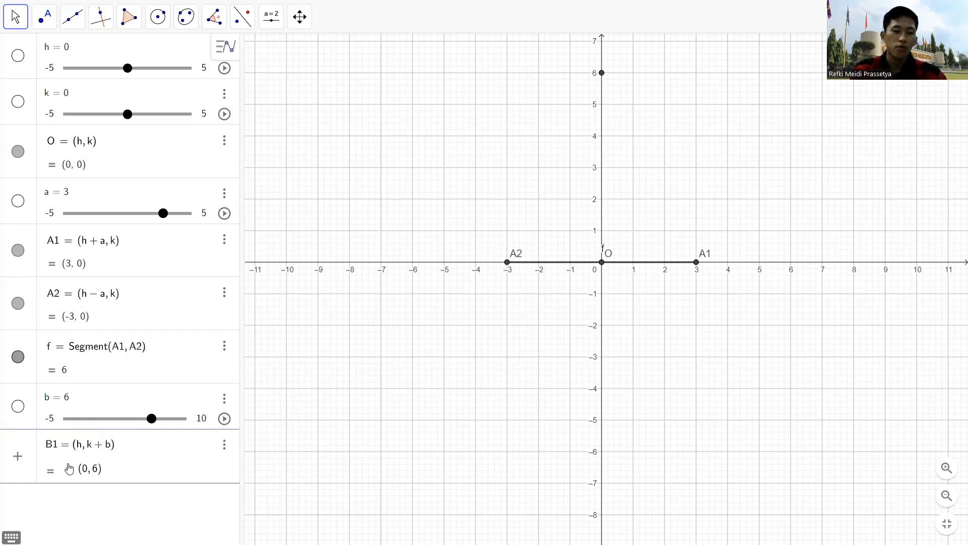
pyautogui.press('Return')
# - Define the point B2 = (h, k − b), opposite B1 about the centre O
pyautogui.write('B')
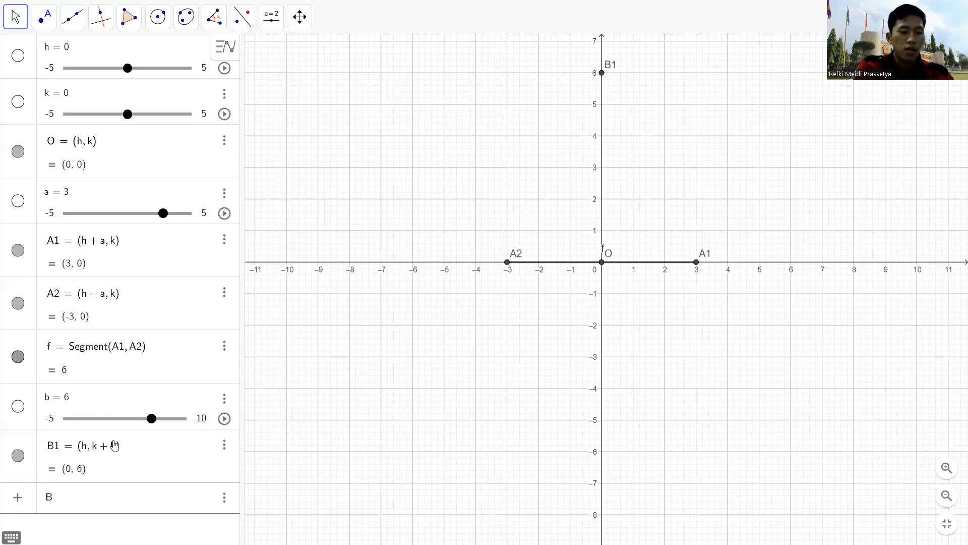
pyautogui.write('2 =')
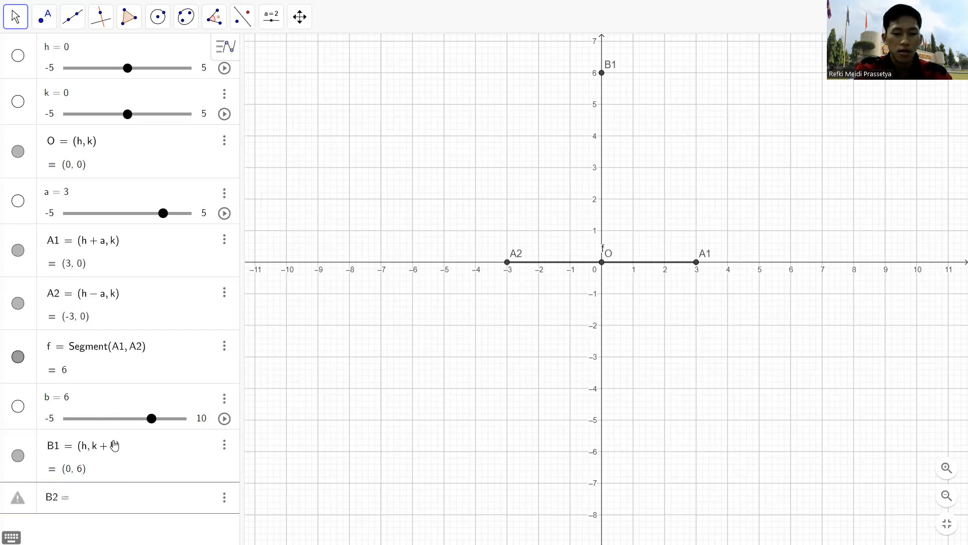
pyautogui.write('(')
pyautogui.write('h,k')
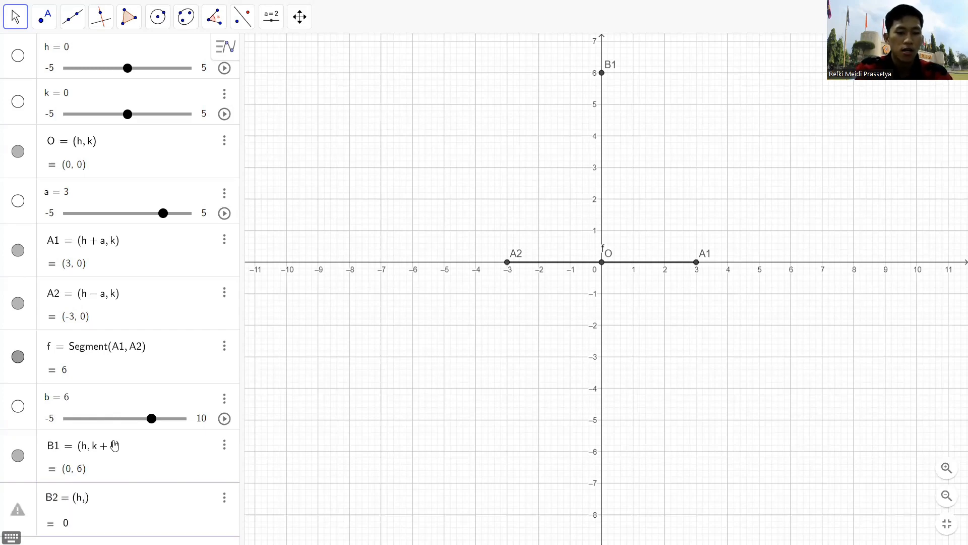
pyautogui.write('-b')
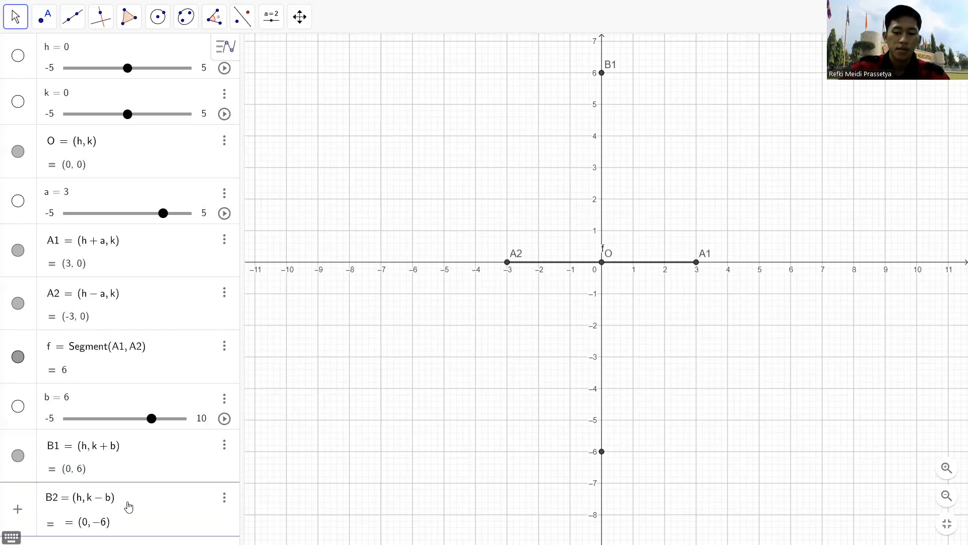
pyautogui.press('Return')
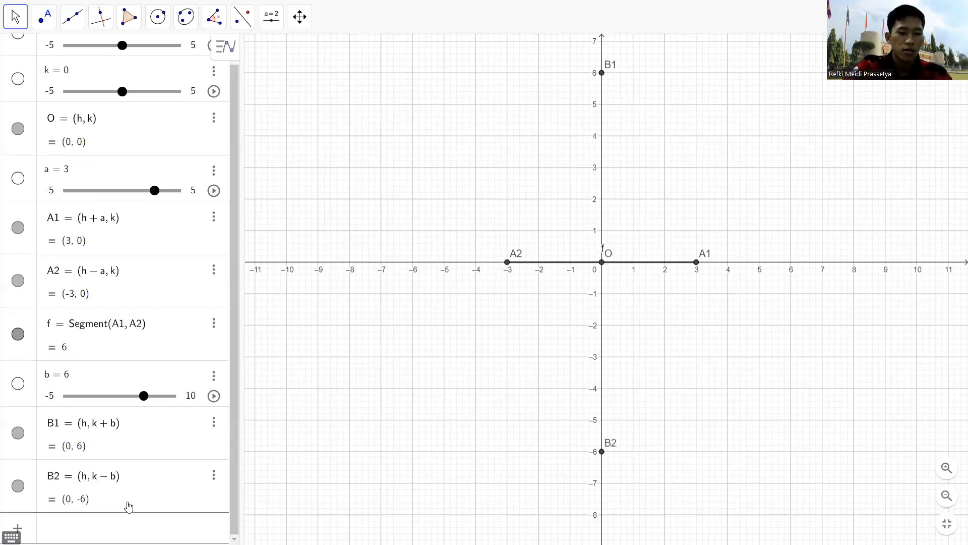
# - Create a segment joining B1 and B2 with the Segment(Point, Point) command
pyautogui.write('S')
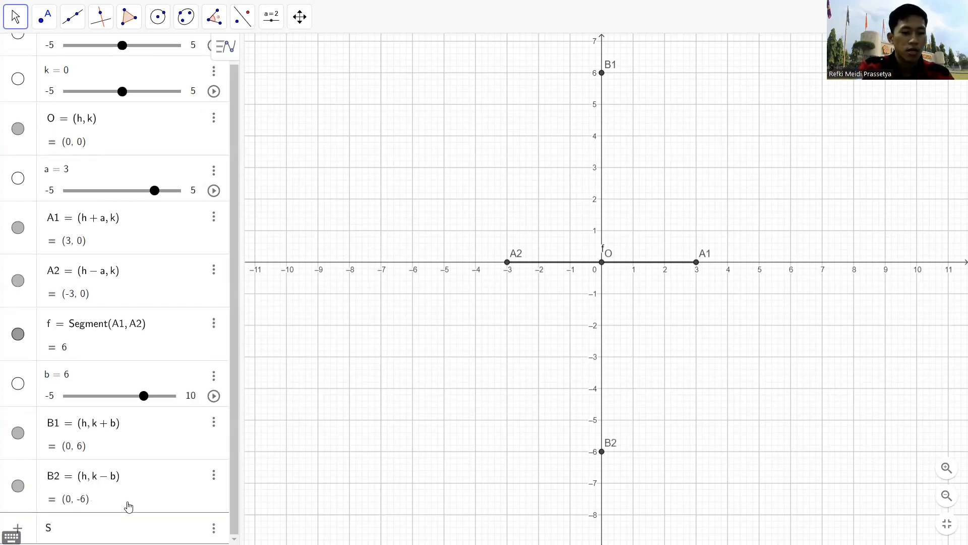
pyautogui.write('egmen')
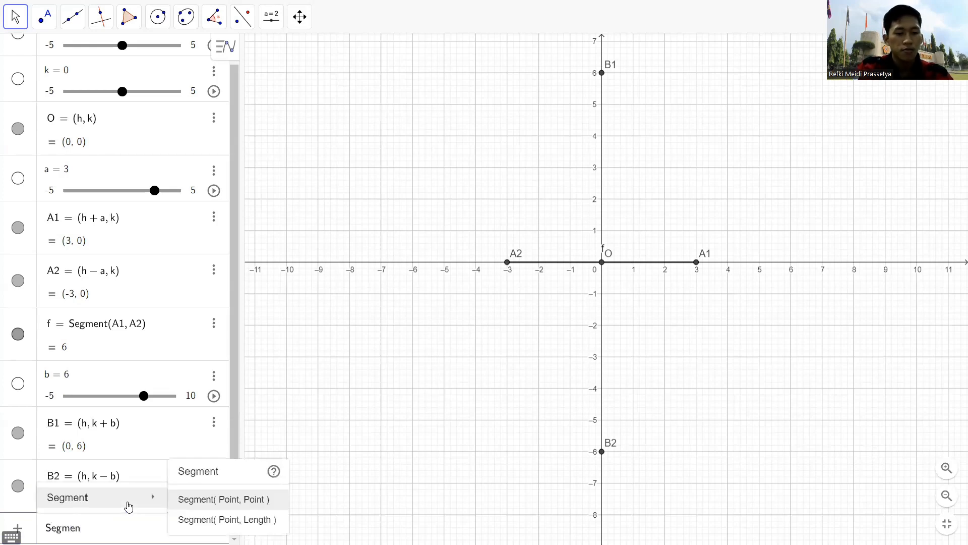
pyautogui.click(181, 498)
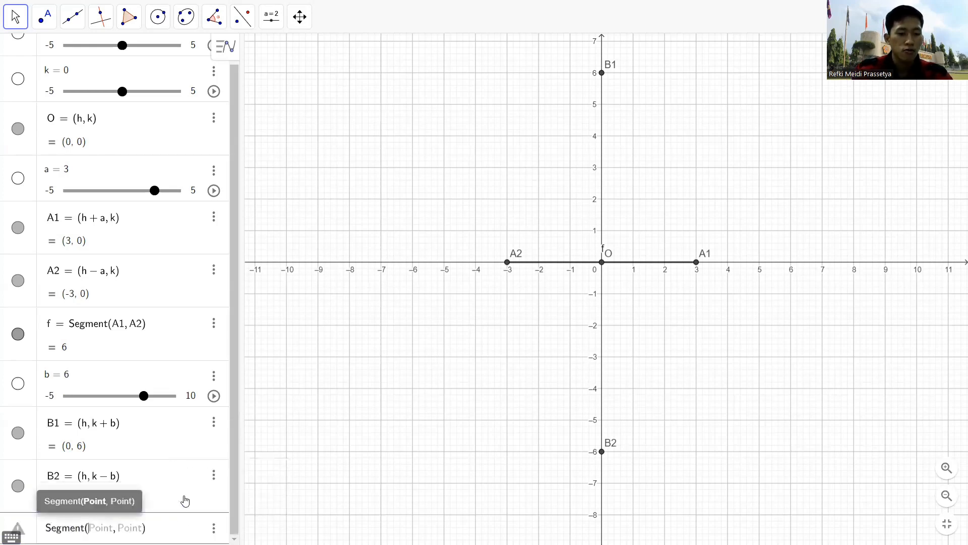
pyautogui.write('B2')
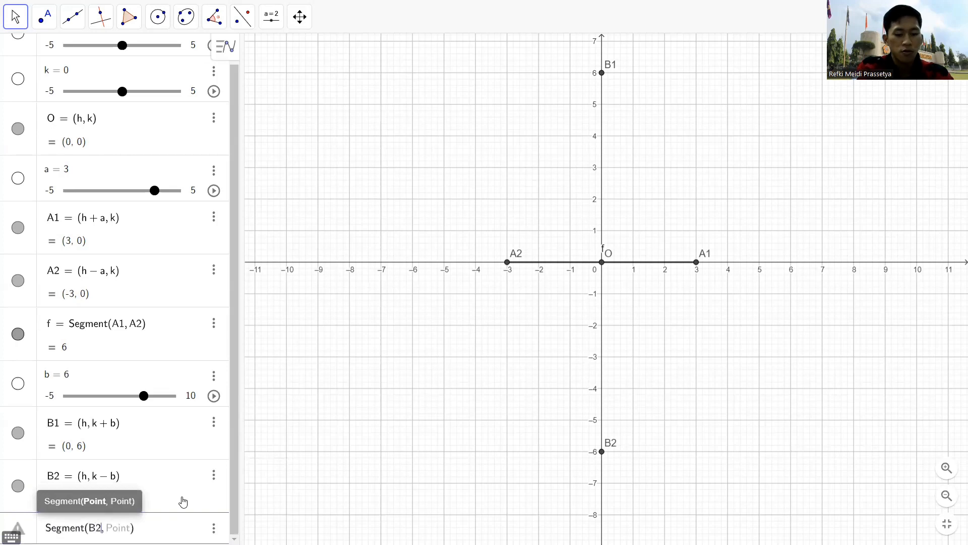
pyautogui.press('BackSpace')
pyautogui.write('1')
pyautogui.press('Right')
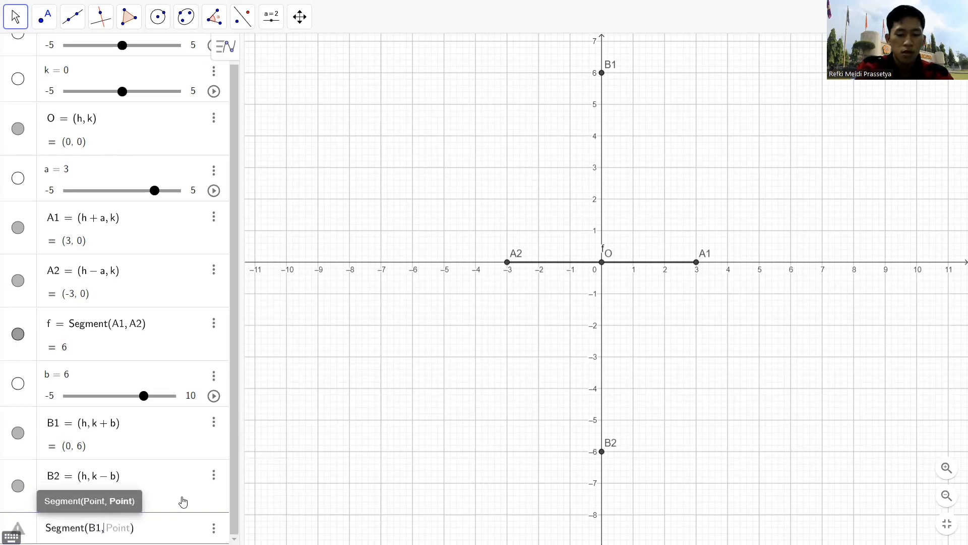
pyautogui.write('B2')
pyautogui.press('Return')
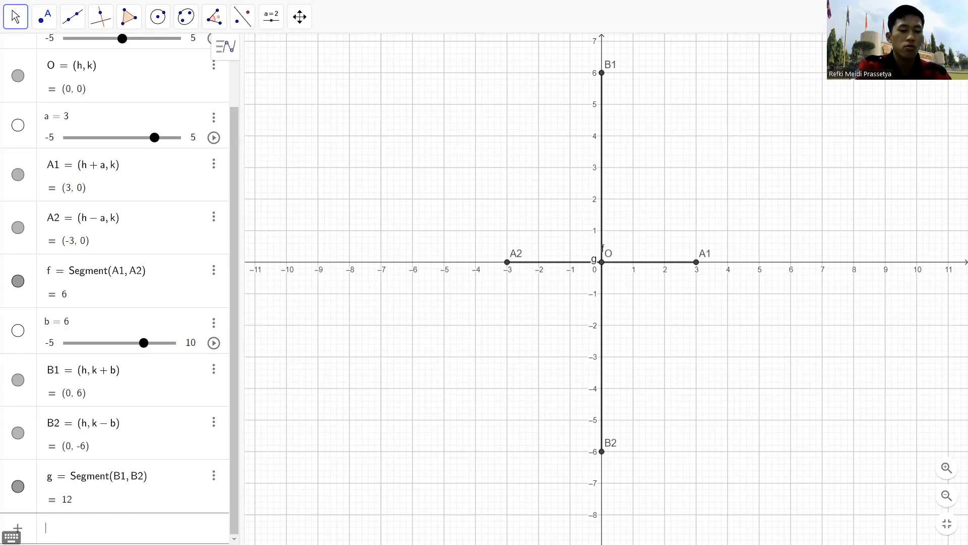
# - Define the parameter c as the square root of a² + b²
pyautogui.write('c=')
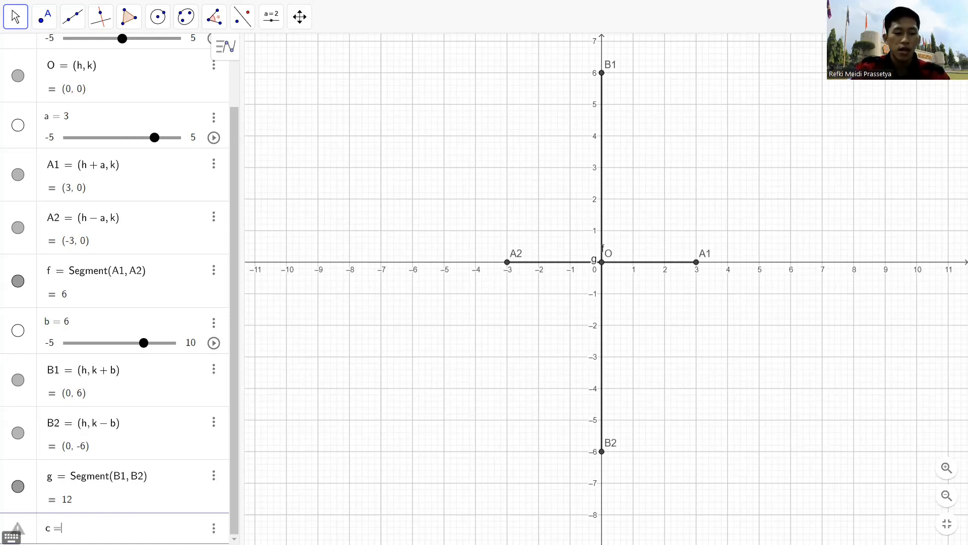
pyautogui.write('sqrt')
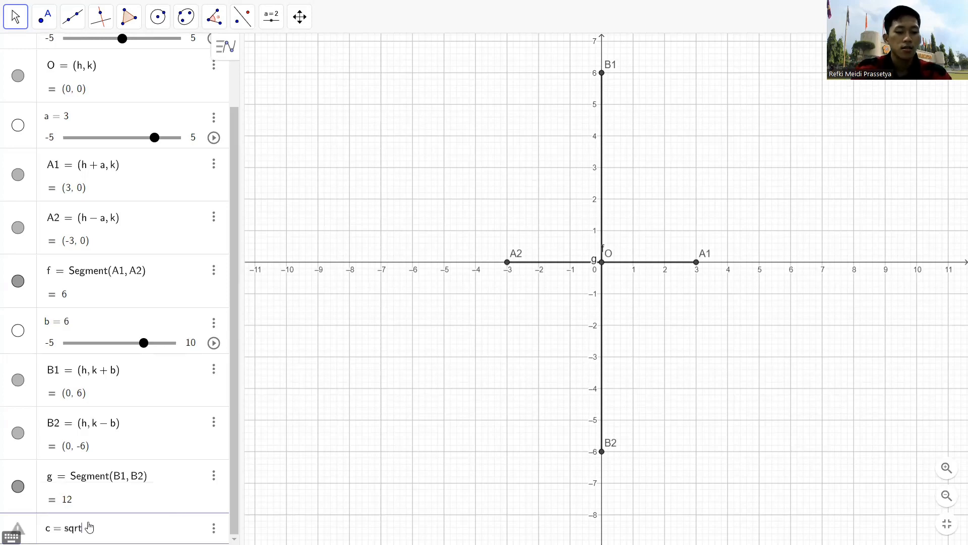
pyautogui.write('(')
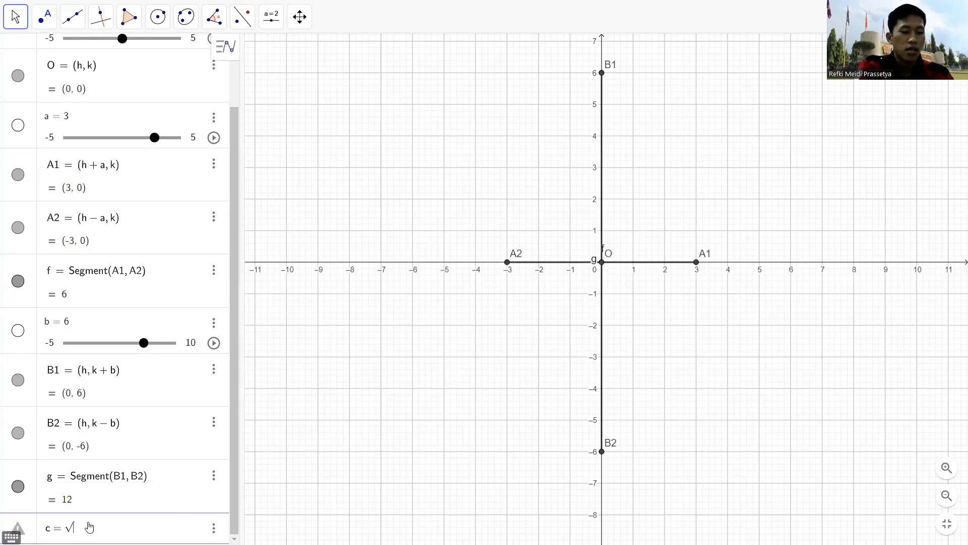
pyautogui.write('a')
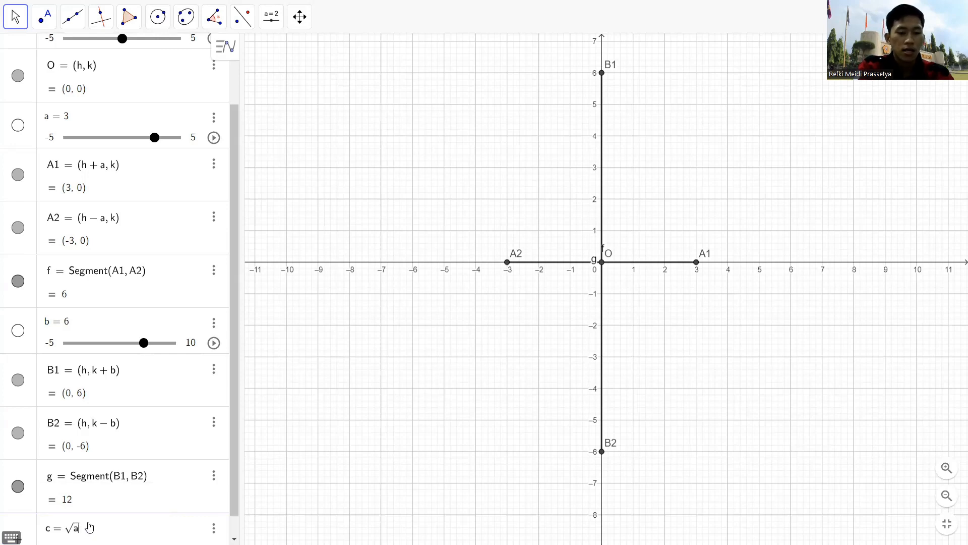
pyautogui.write('^2')
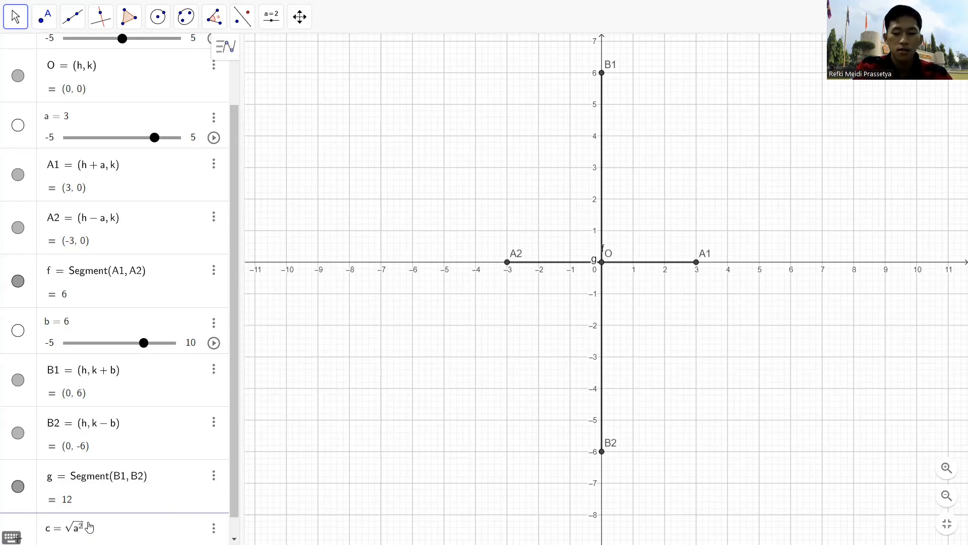
pyautogui.write('+b')
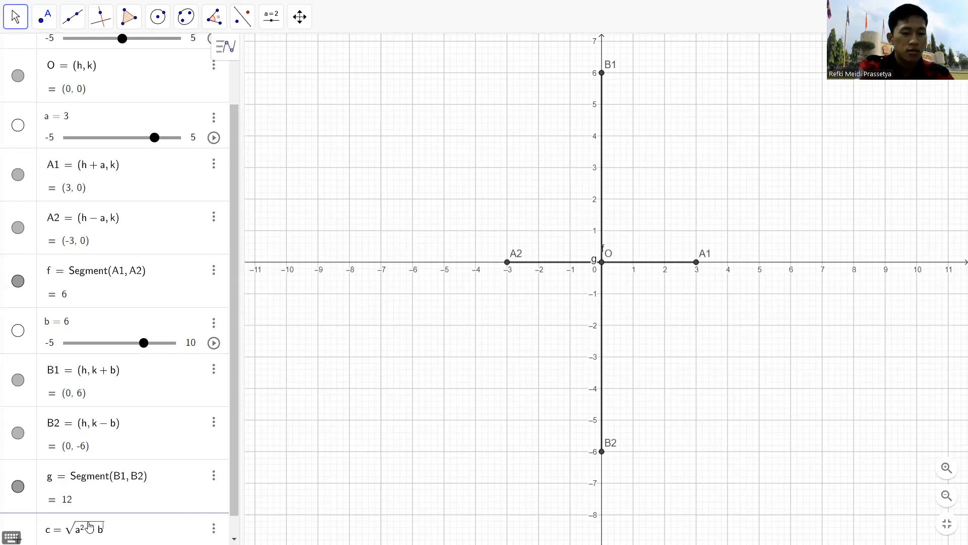
pyautogui.write('^2')
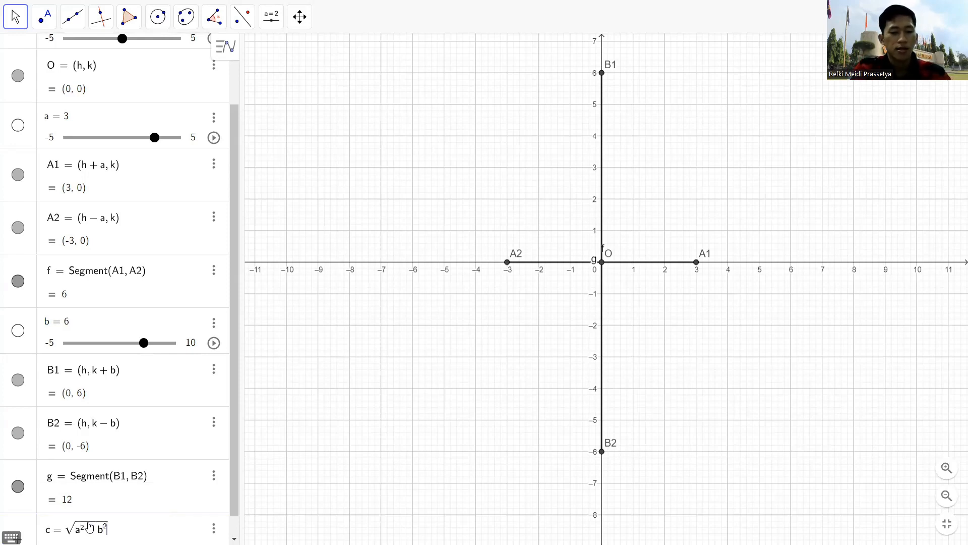
pyautogui.press('Return')
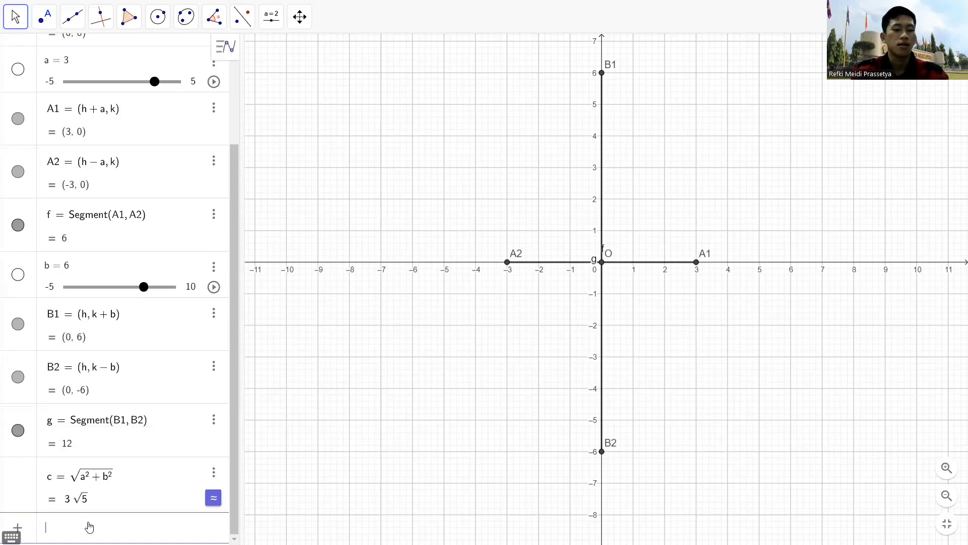
# - Define the focus point F1 = (h + c, k) below the definition of c
pyautogui.click(89, 527)
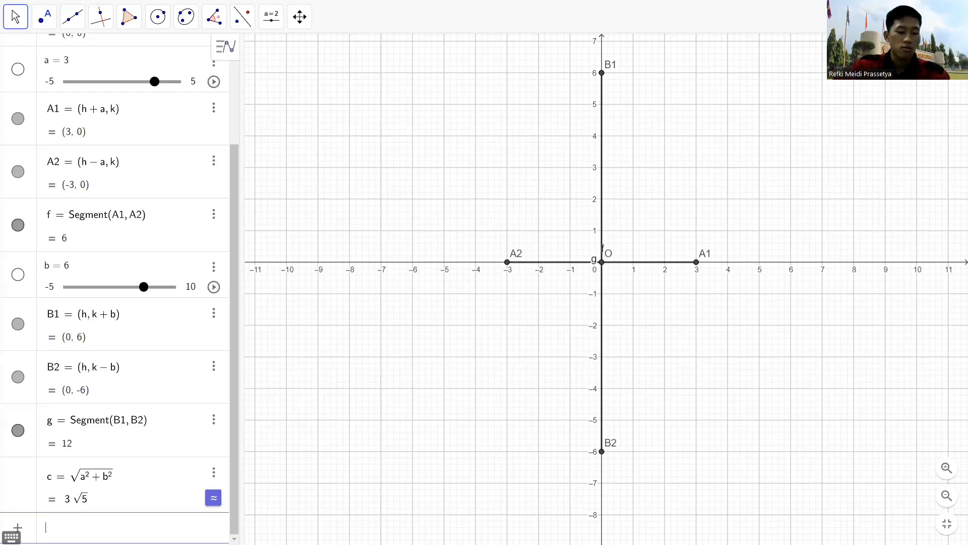
pyautogui.write('F1')
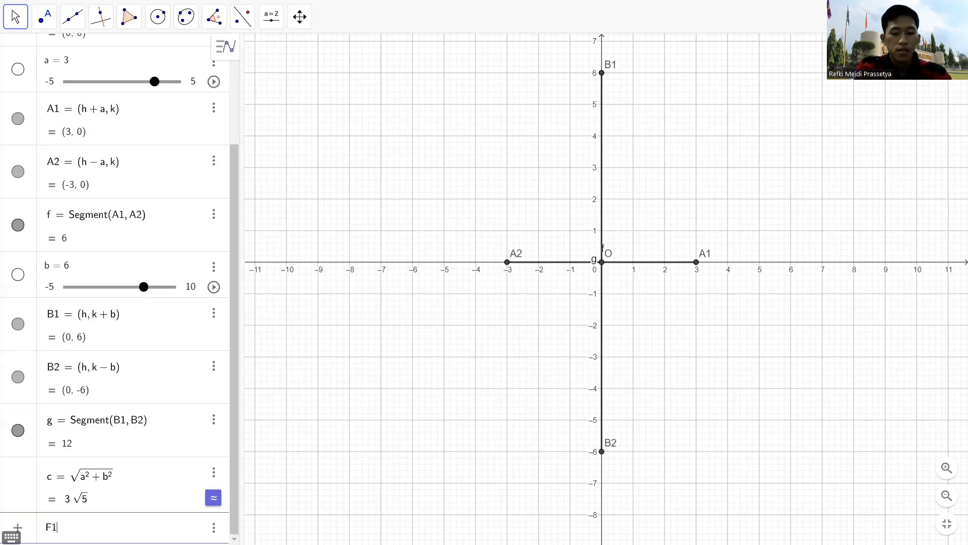
pyautogui.write(' = (')
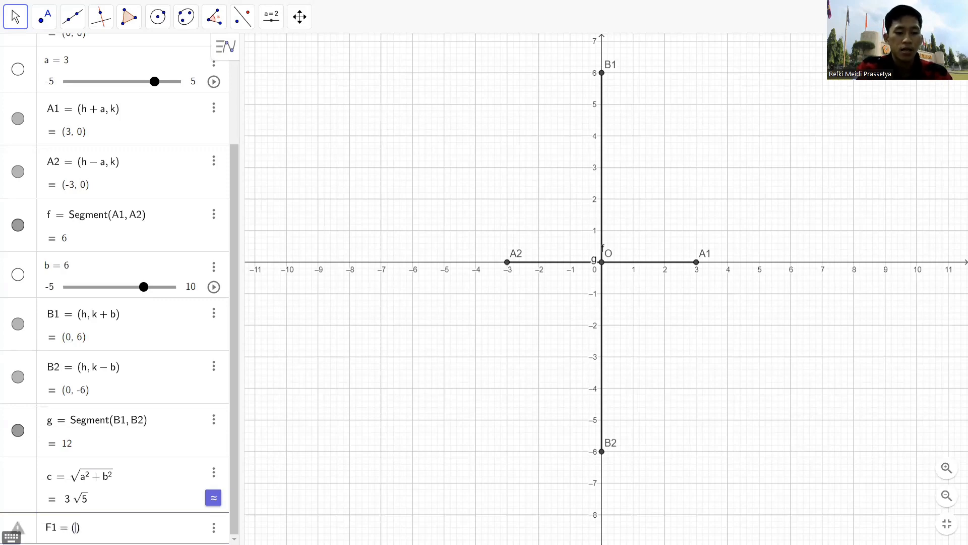
pyautogui.write('h ')
pyautogui.write('+ c, ')
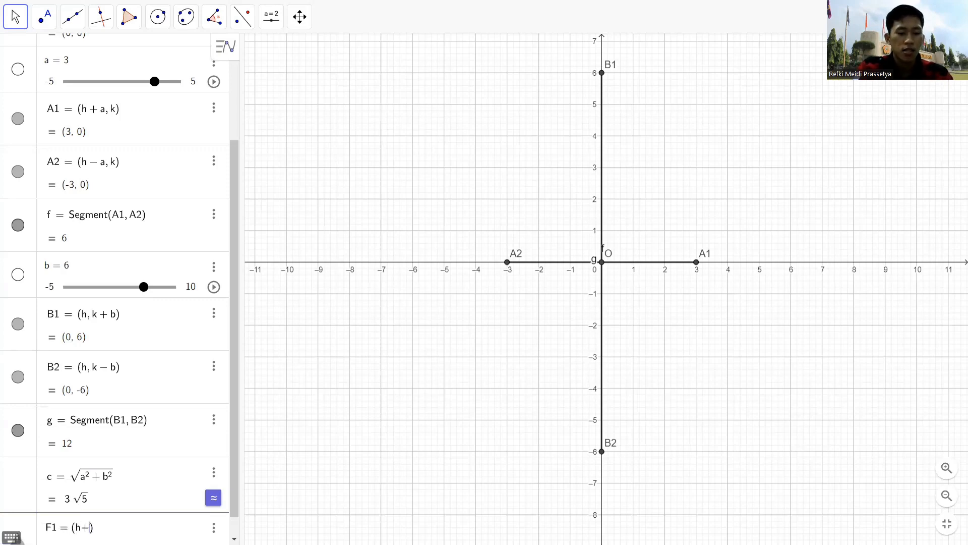
pyautogui.write('k')
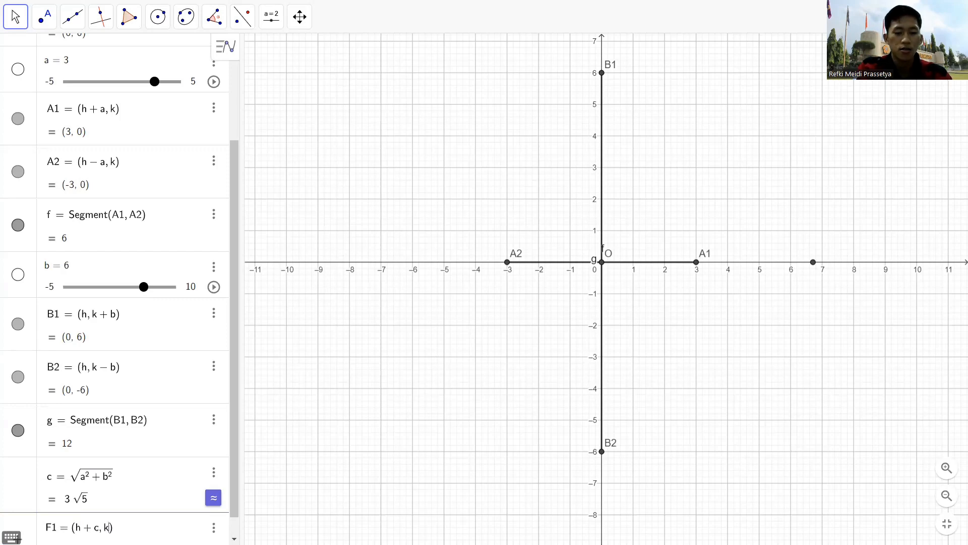
pyautogui.press('Return')
# - Define the focus point F2 = (h − c, k), opposite F1 about the centre O
pyautogui.write('F')
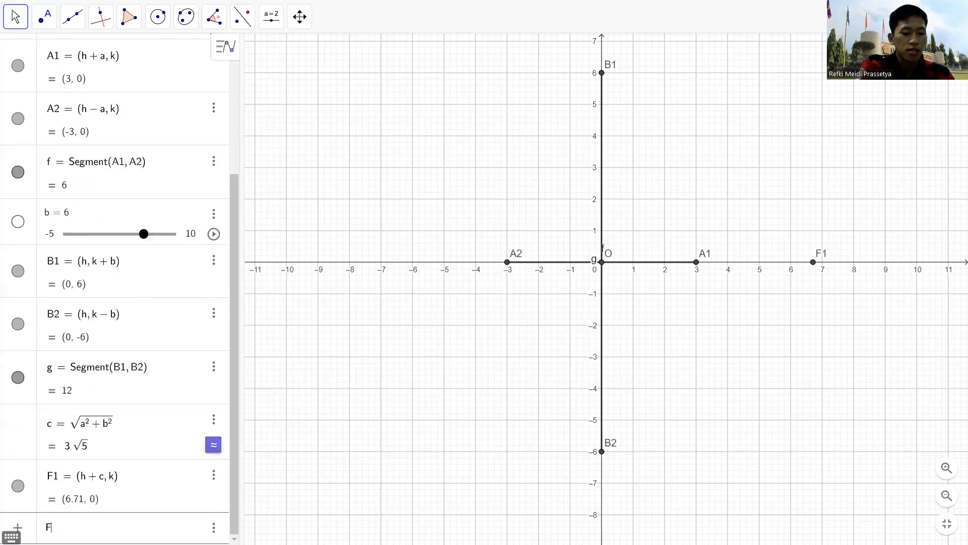
pyautogui.write('2=(')
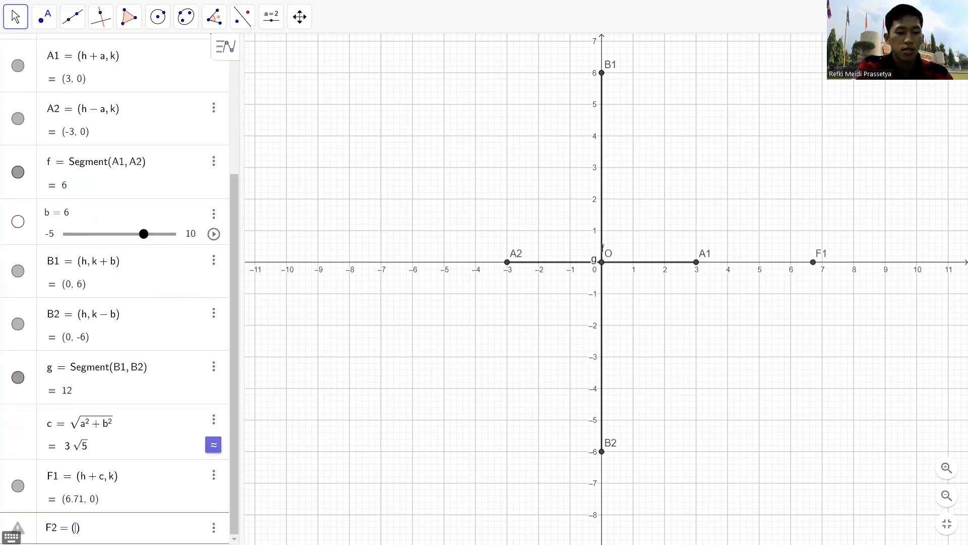
pyautogui.write('h')
pyautogui.write('-c')
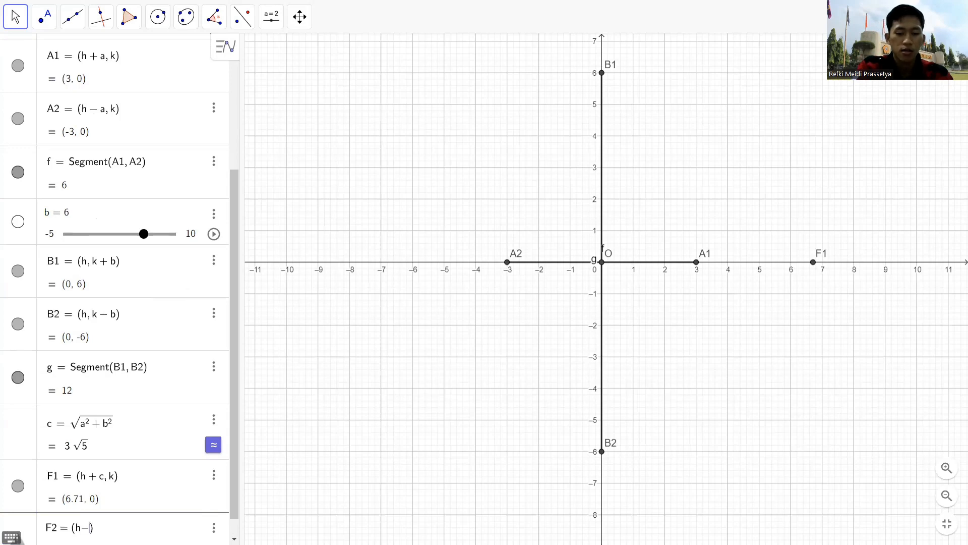
pyautogui.write(',k')
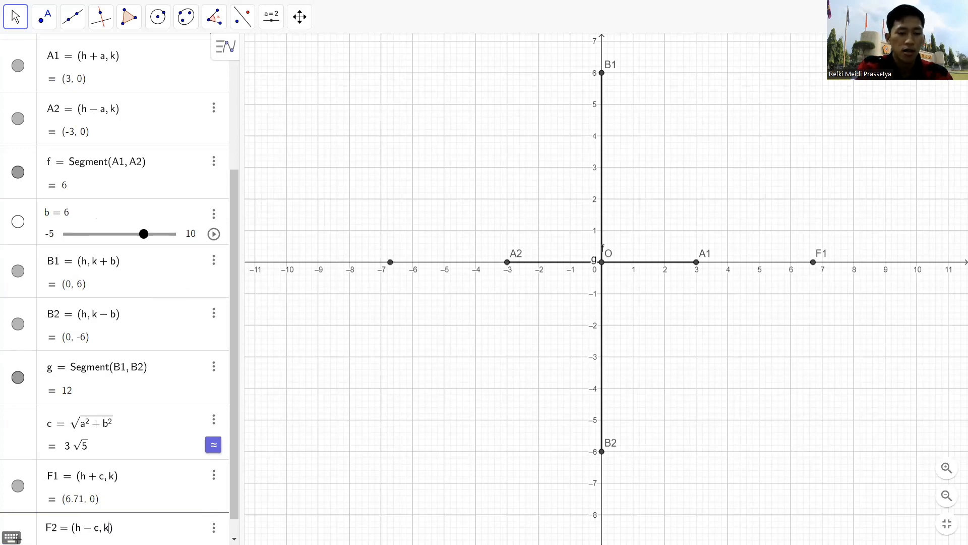
pyautogui.press('Return')
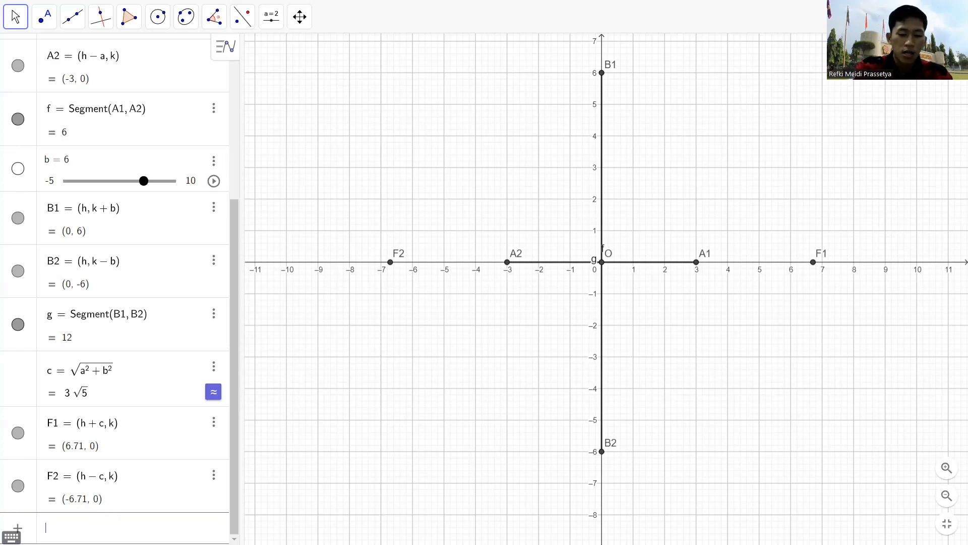
# - Begin a new equation below F2 with the fraction x²/a² as its first term
pyautogui.write('X')
pyautogui.press('BackSpace')
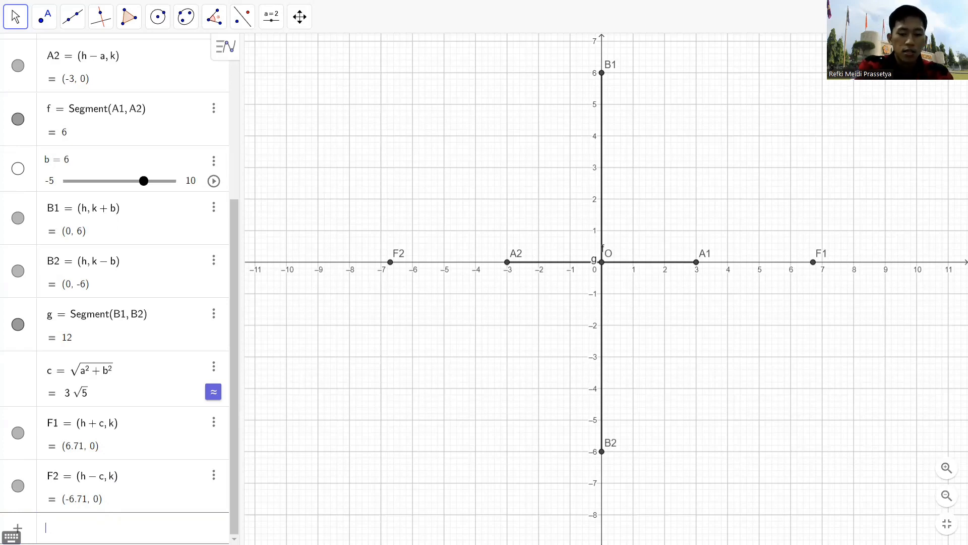
pyautogui.write('x')
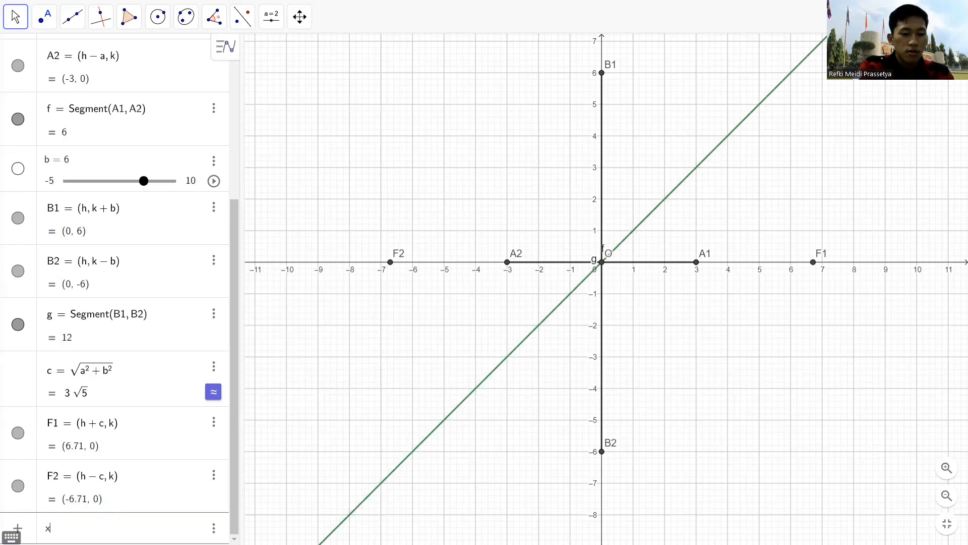
pyautogui.write('^2')
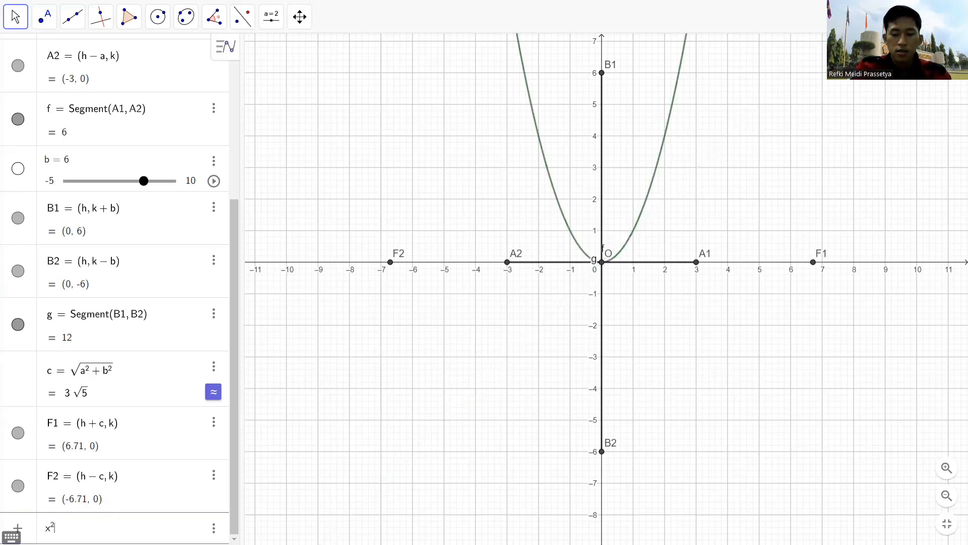
pyautogui.write('/a')
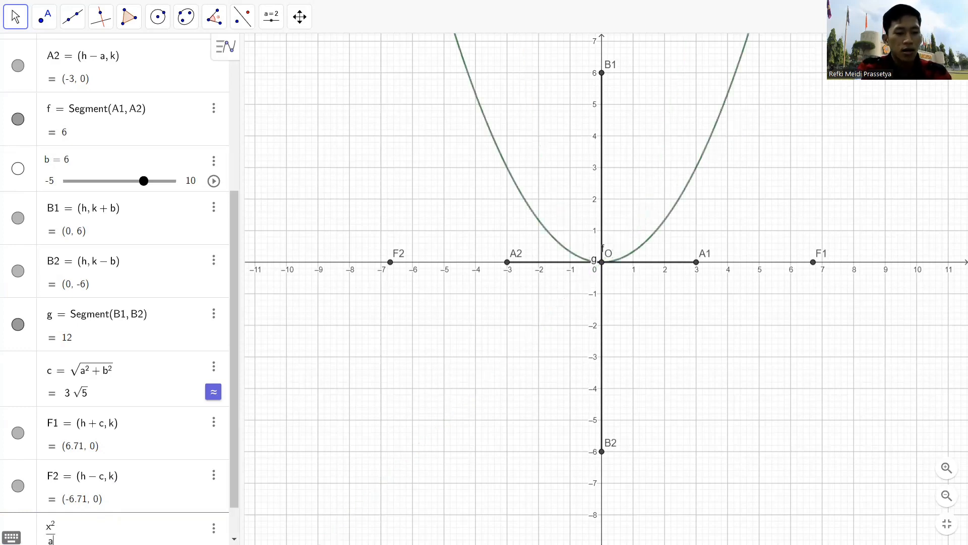
pyautogui.write('@')
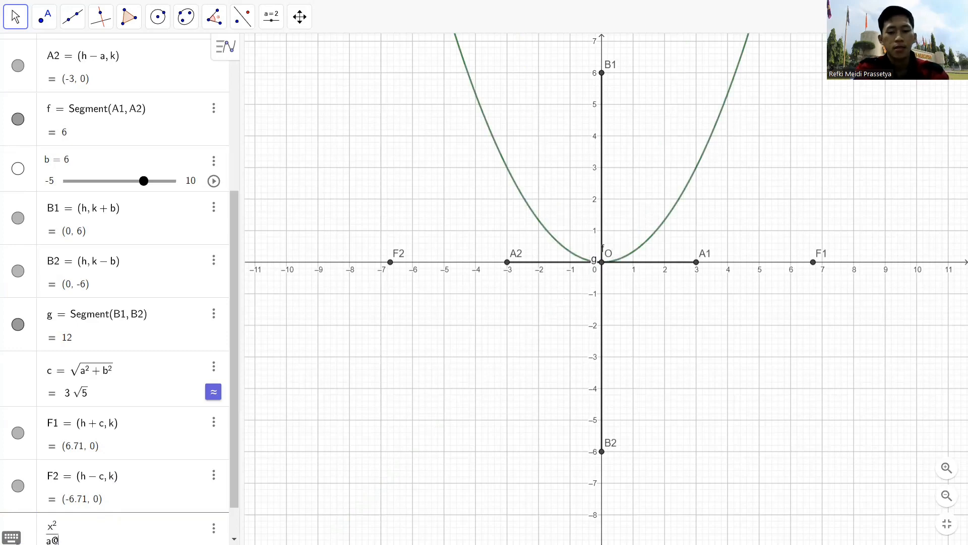
pyautogui.press('BackSpace')
pyautogui.write('2')
pyautogui.press('BackSpace')
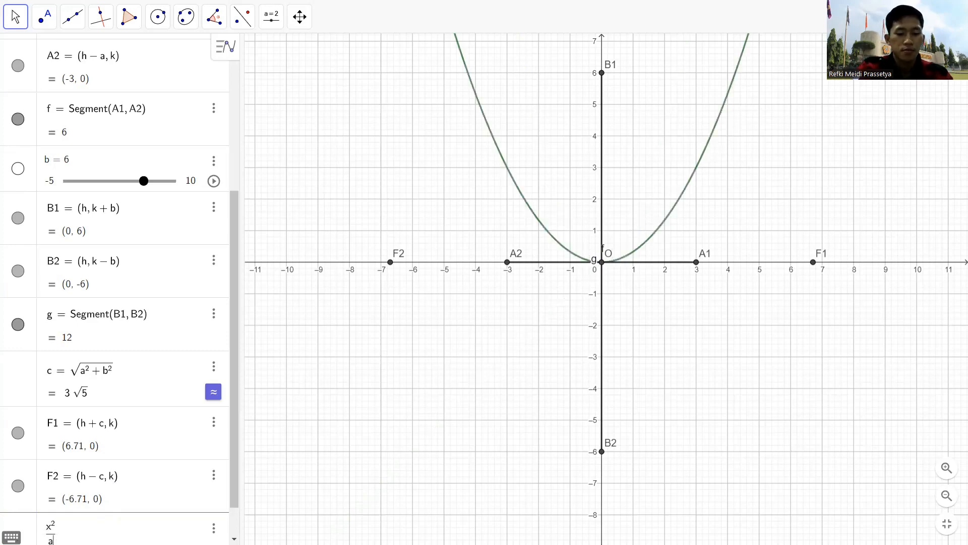
pyautogui.write('^2')
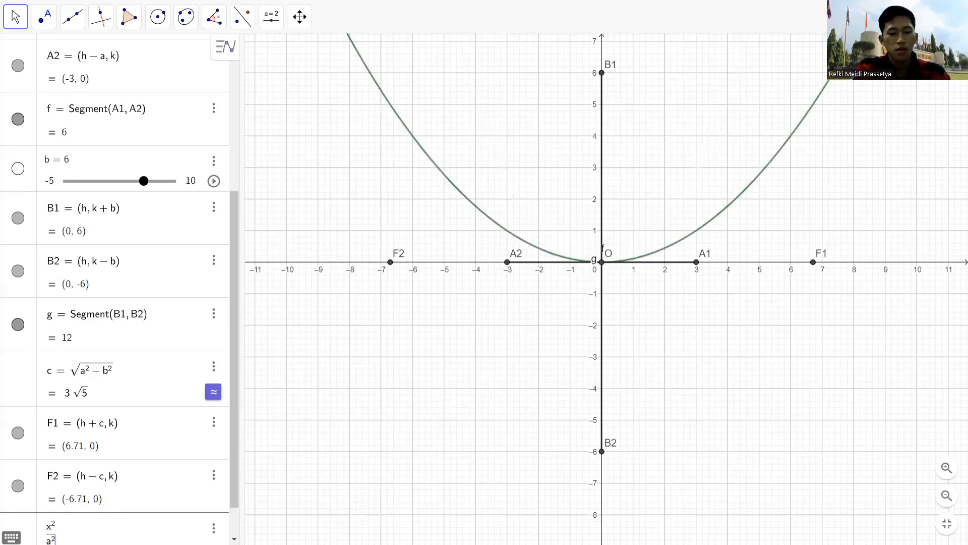
pyautogui.press('Right')
pyautogui.press('Right')
# - Complete the hyperbola's equation by subtracting y²/b² and setting the expression equal to 1
pyautogui.write('-y')
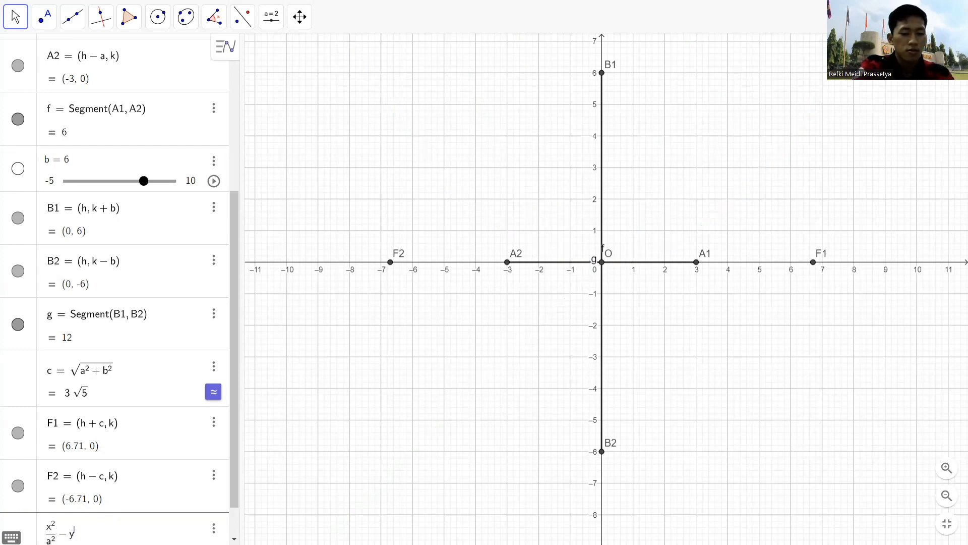
pyautogui.write('^2')
pyautogui.write('/')
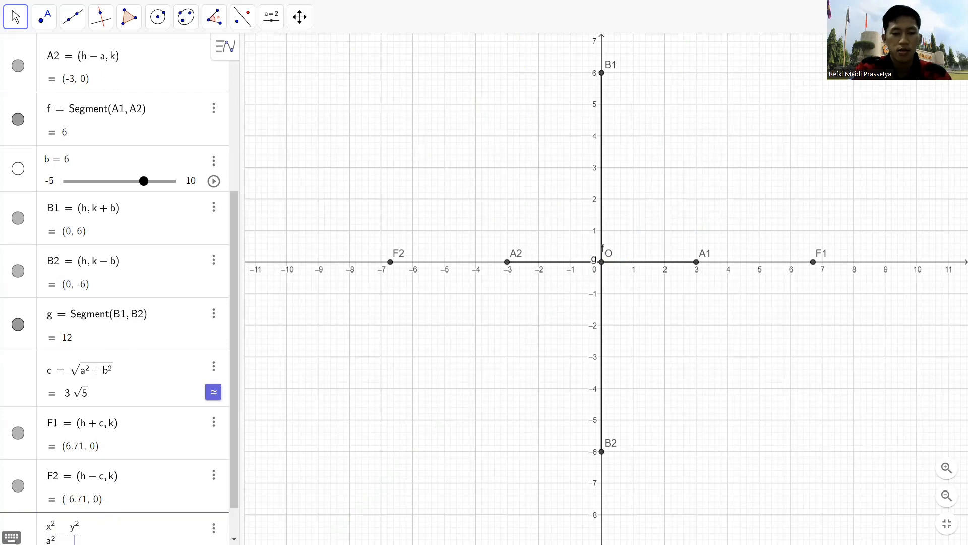
pyautogui.write('b^2')
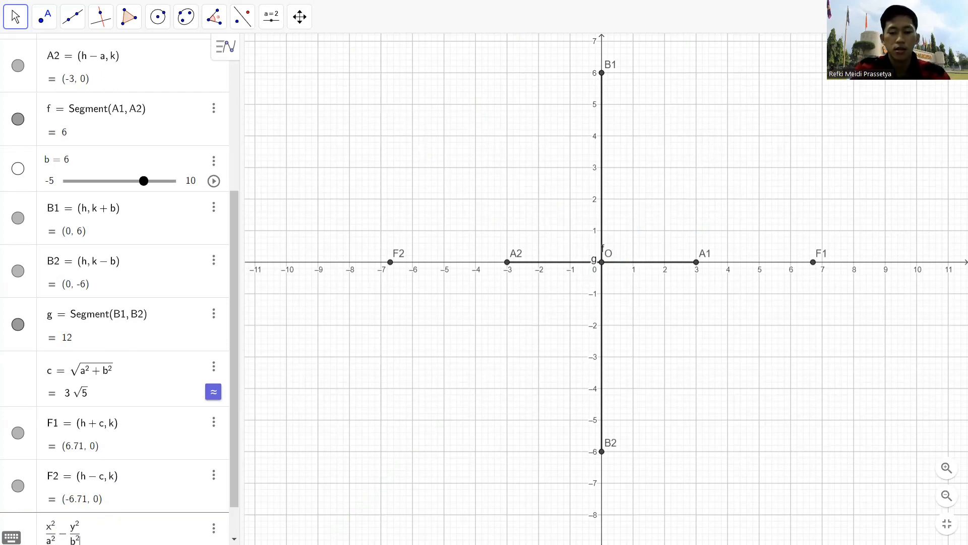
pyautogui.write('=')
pyautogui.press('BackSpace')
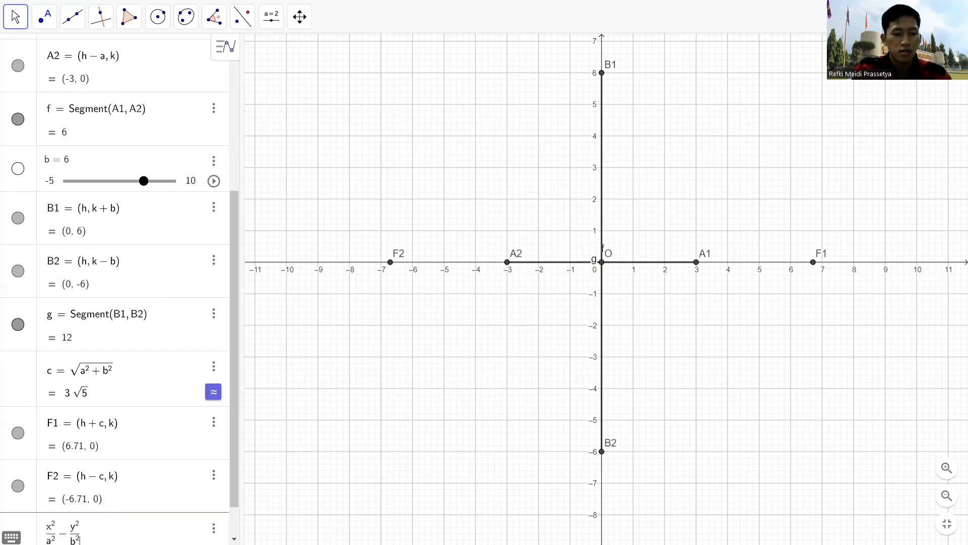
pyautogui.write('= ')
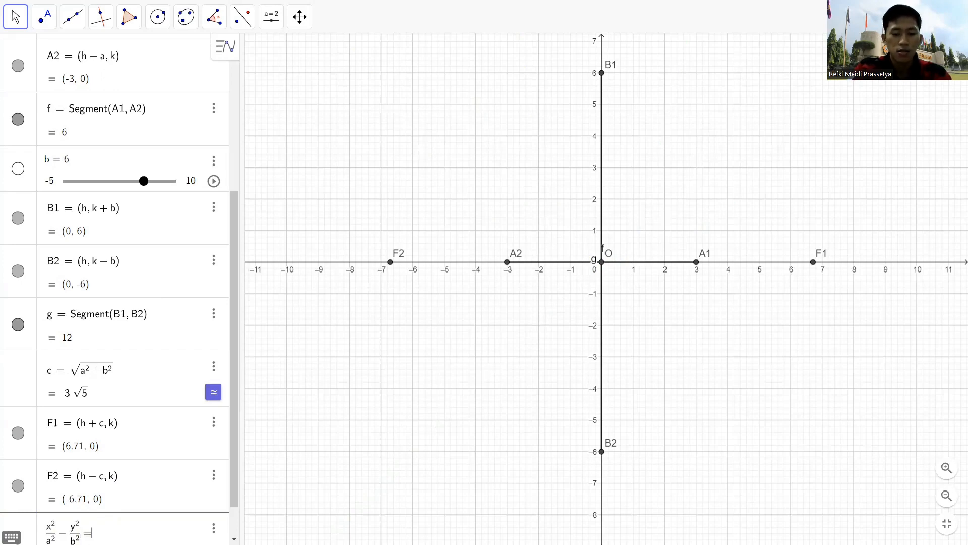
pyautogui.write('1')
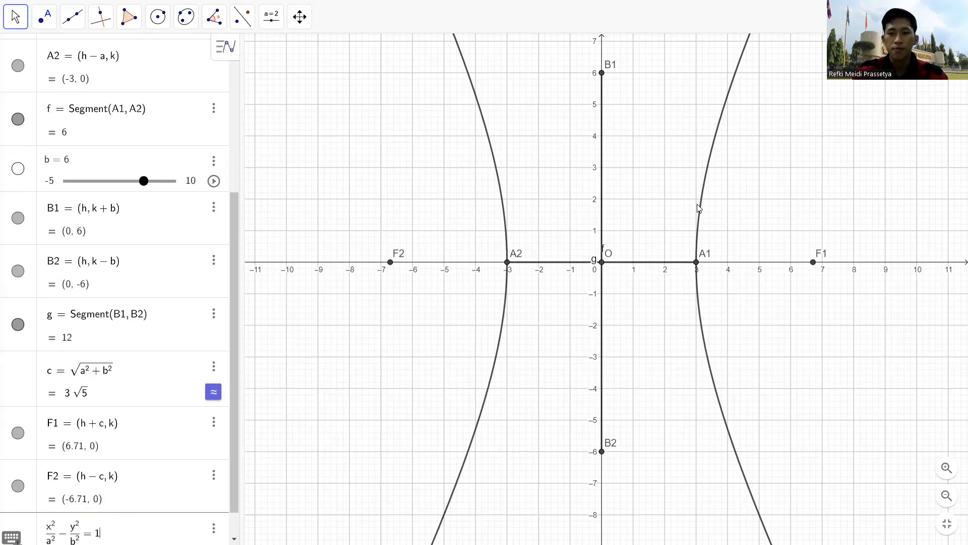
pyautogui.press('Return')
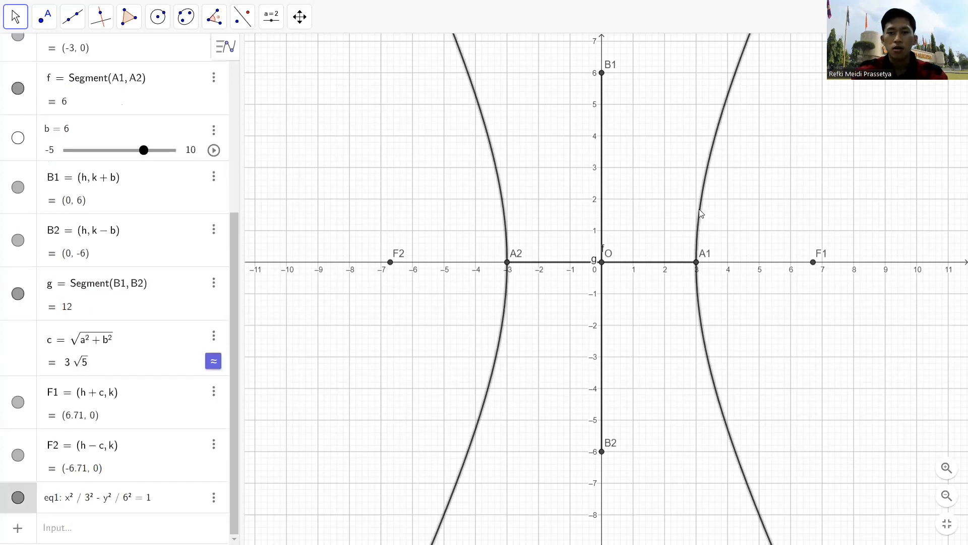
# - Change the hyperbola's colour to red (#FF0000) and close its settings
pyautogui.rightClick(701, 212)
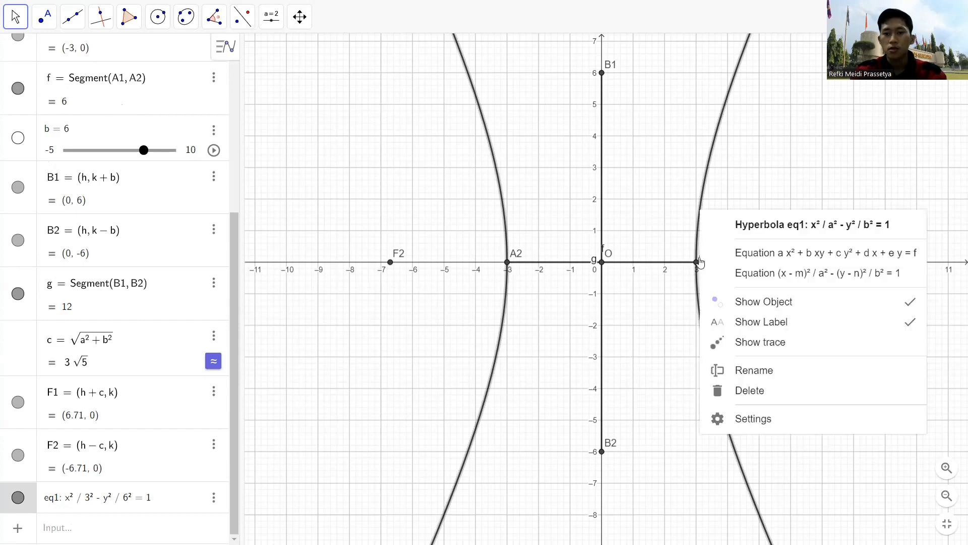
pyautogui.click(753, 420)
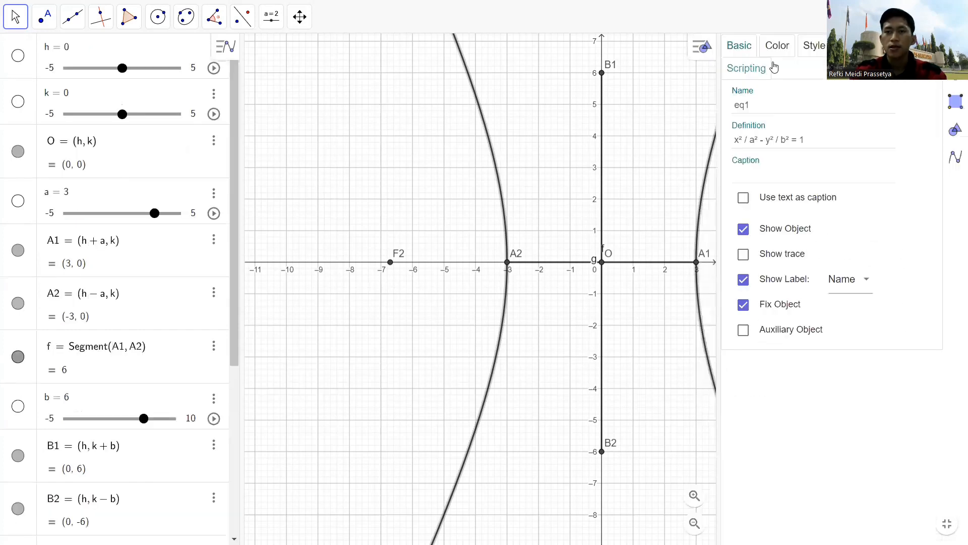
pyautogui.click(778, 45)
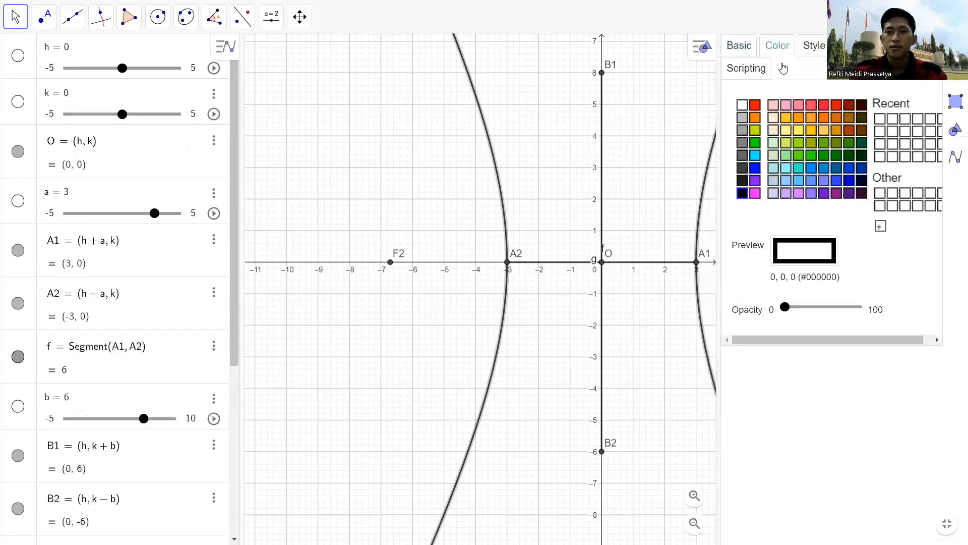
pyautogui.click(755, 105)
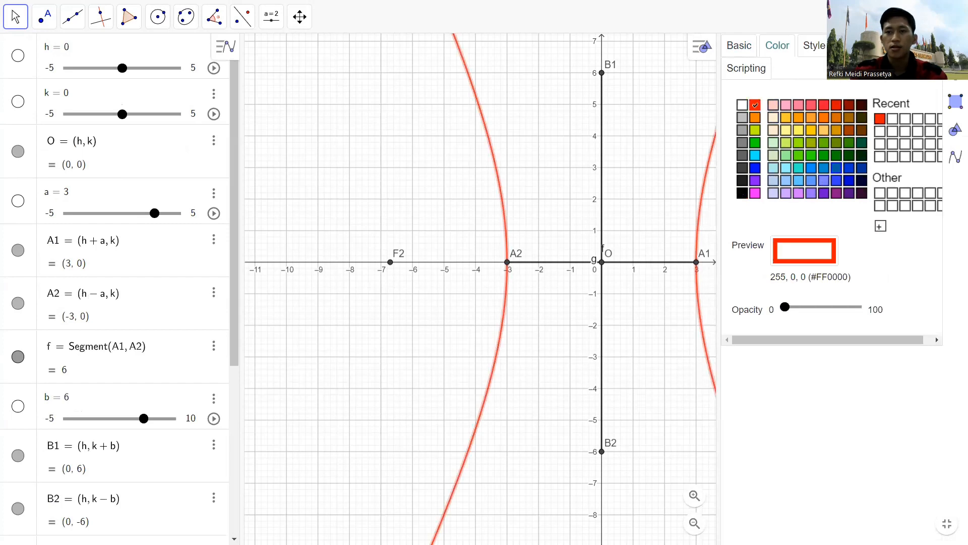
pyautogui.click(955, 45)
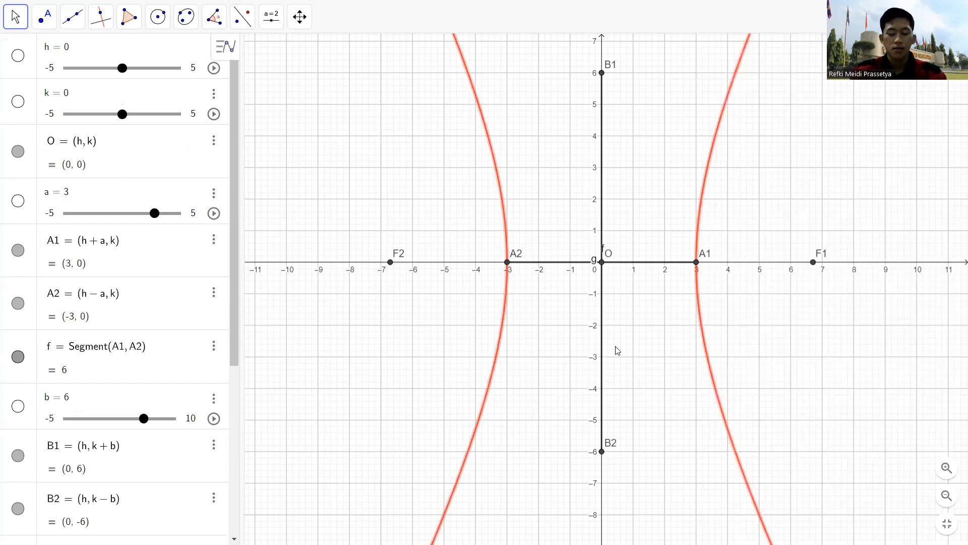
# - Add the directrix line x = a²/c below the hyperbola's equation
pyautogui.scroll(-5, 148, 392)
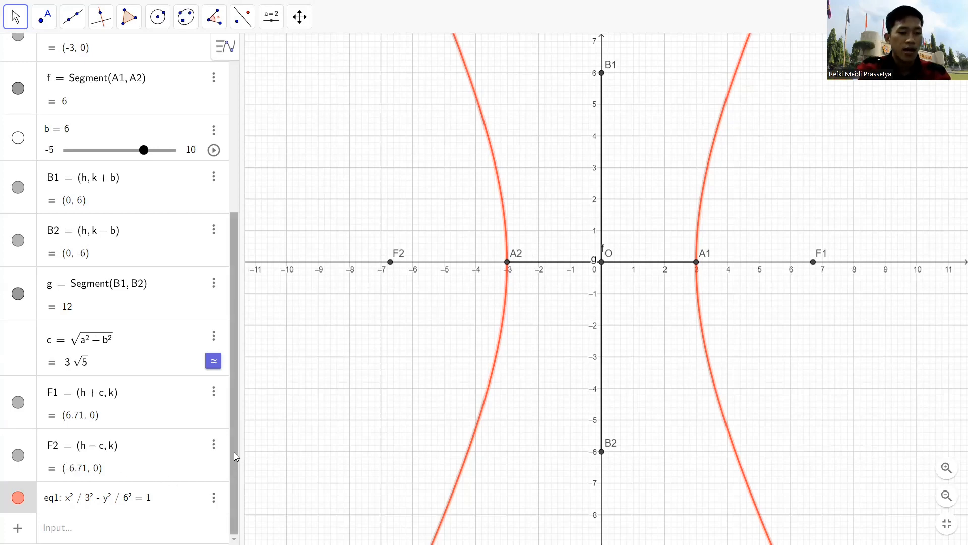
pyautogui.click(118, 522)
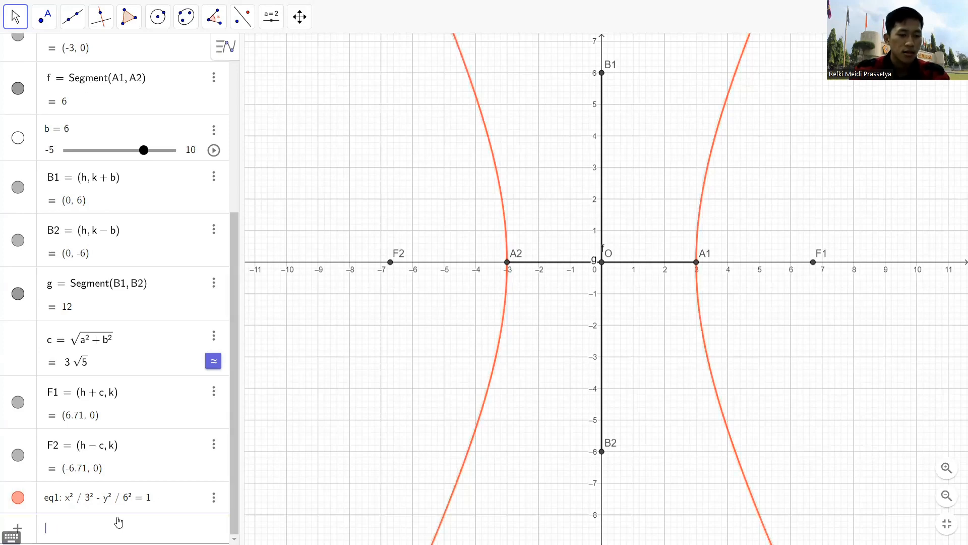
pyautogui.write('x=')
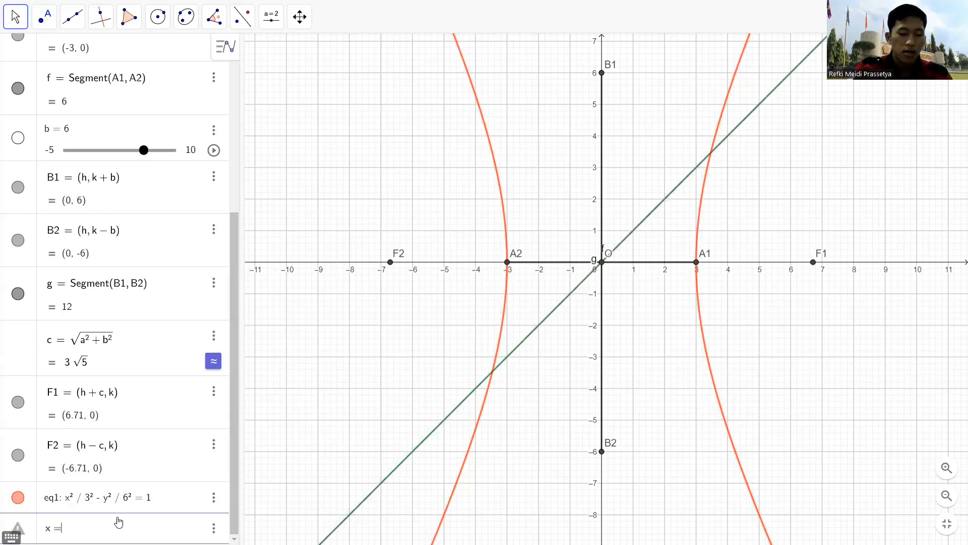
pyautogui.write('a^2')
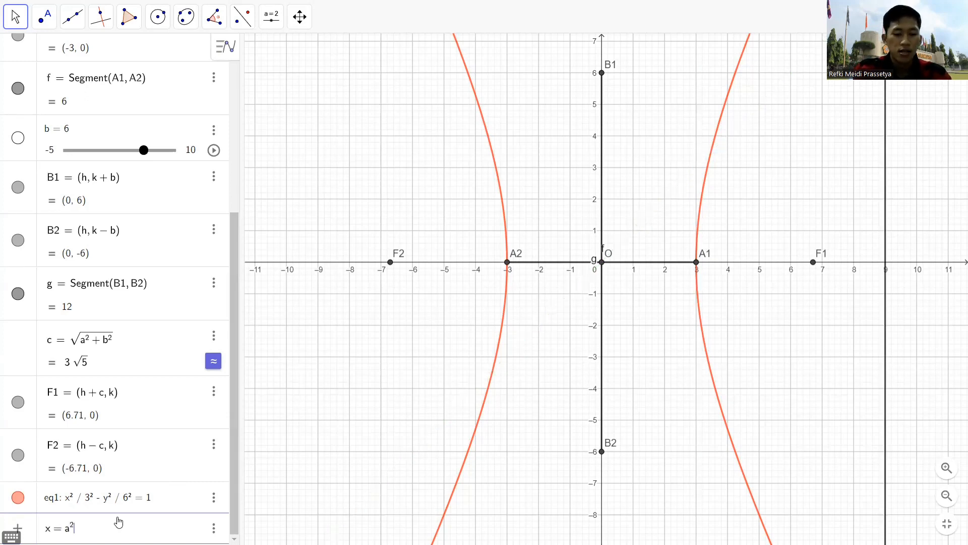
pyautogui.write('/')
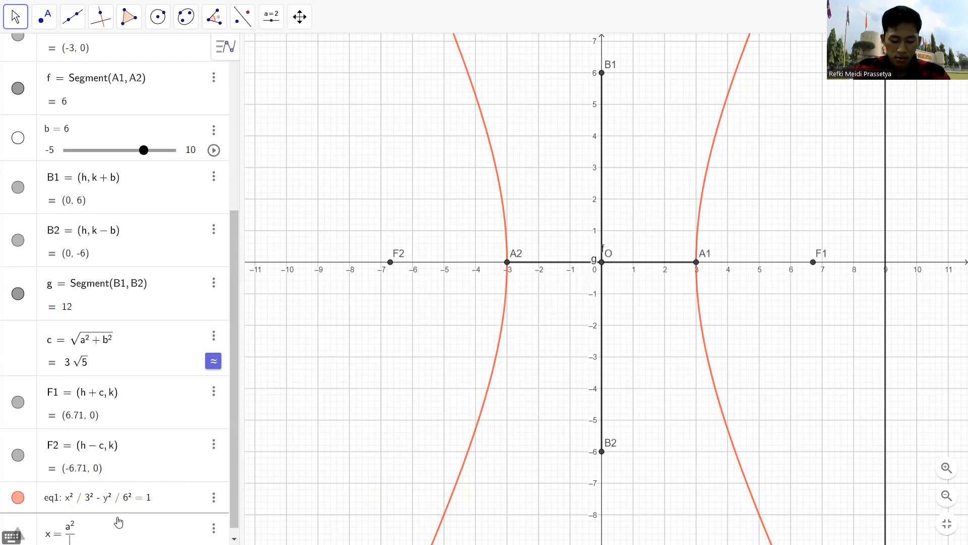
pyautogui.write('c')
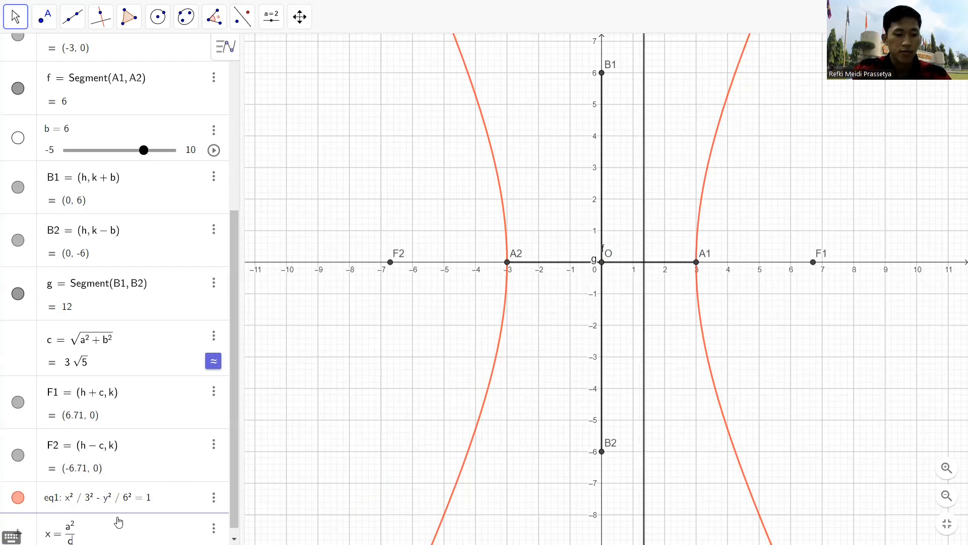
pyautogui.press('Return')
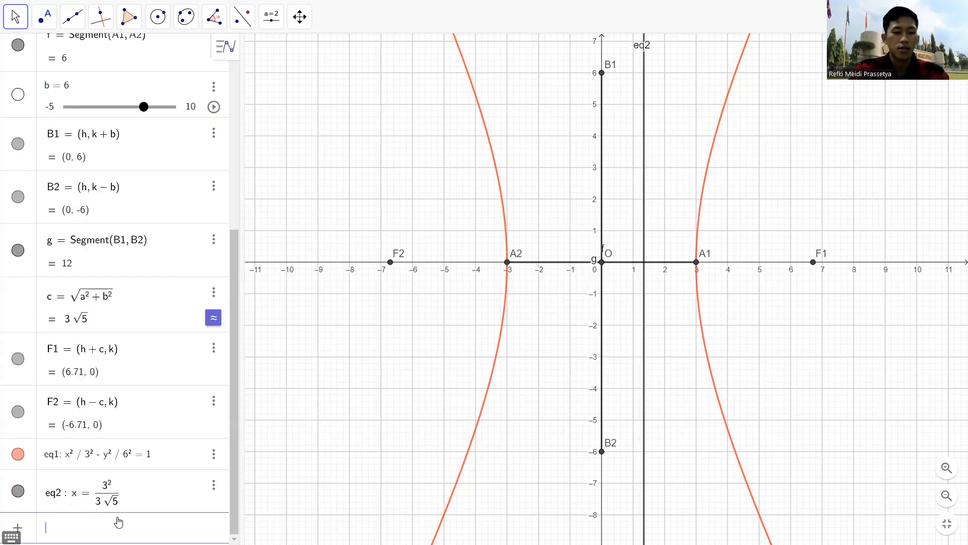
# - Add the opposite directrix line x = a²/(−c)
pyautogui.write('x')
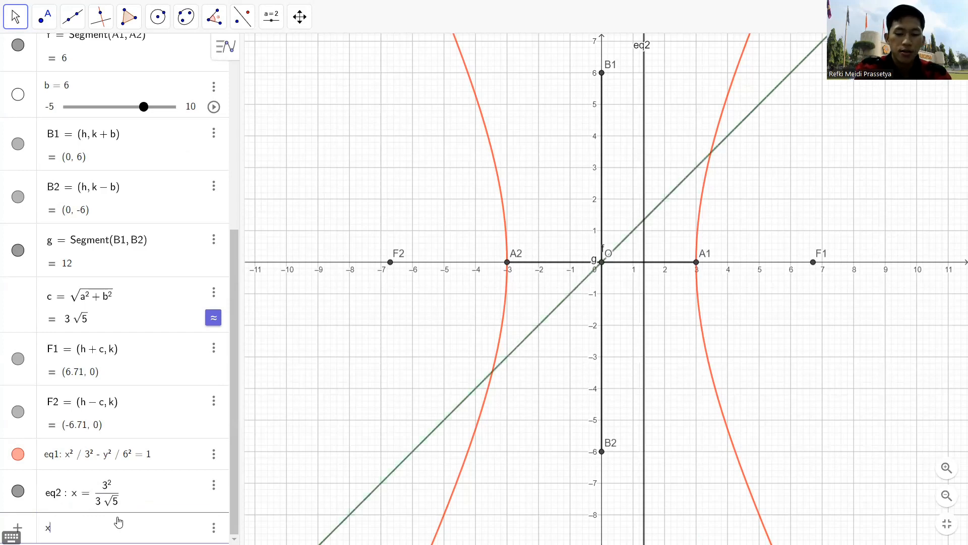
pyautogui.write('=a')
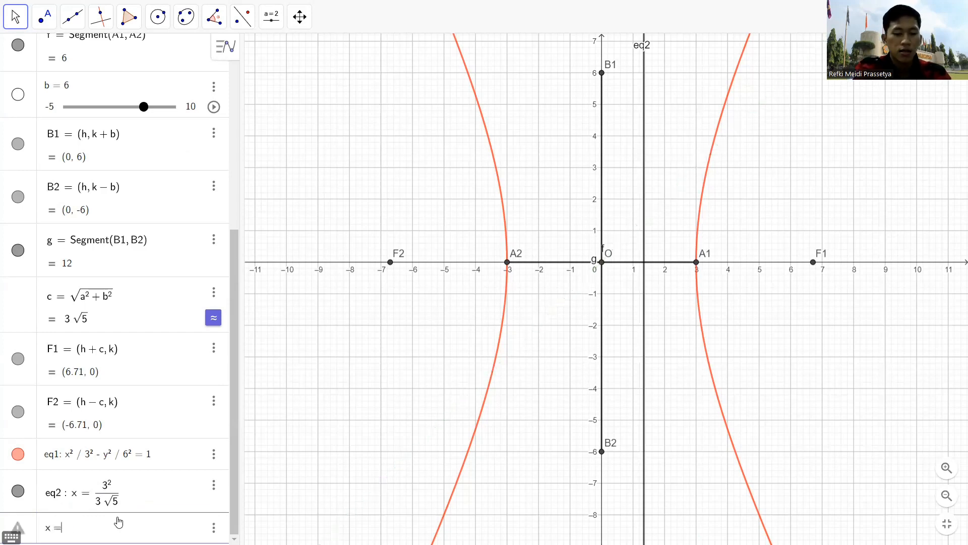
pyautogui.write('^2')
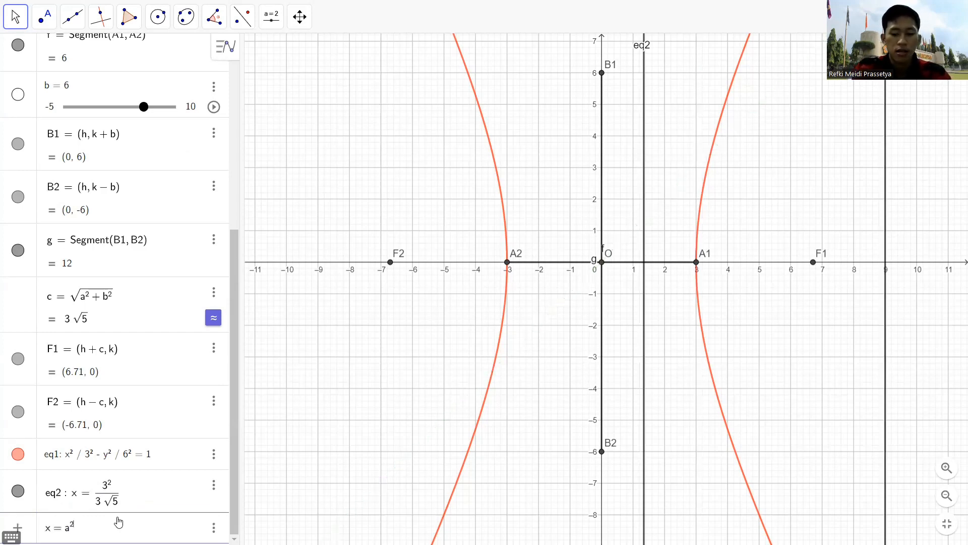
pyautogui.write('/')
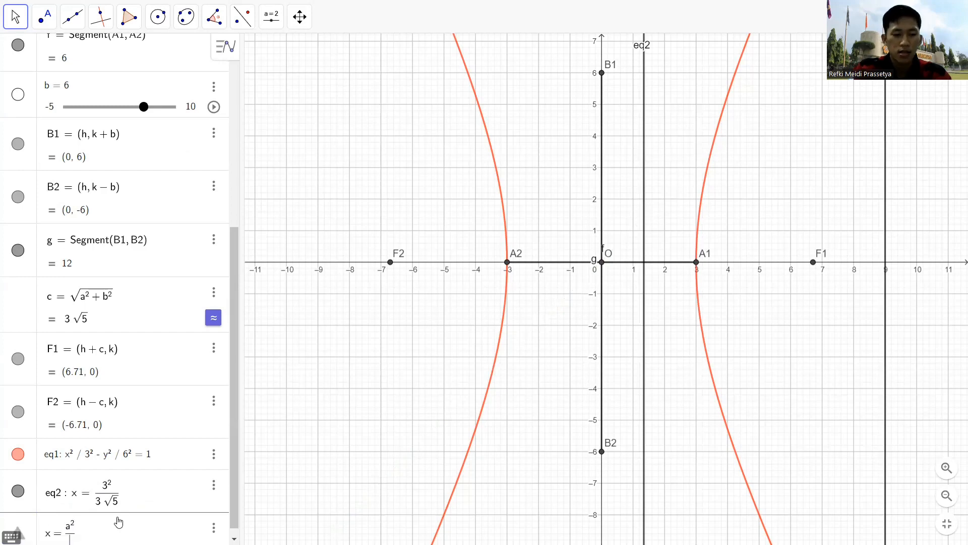
pyautogui.write('-c')
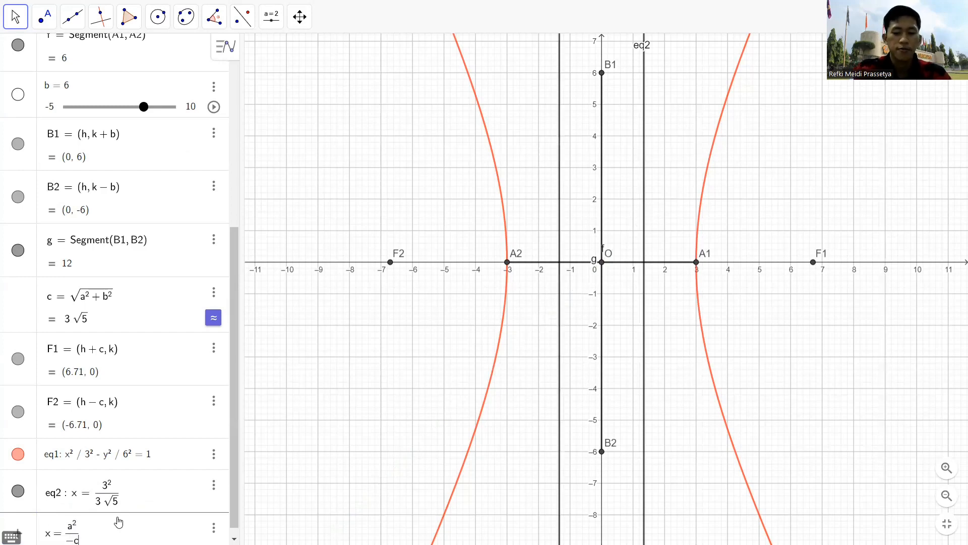
pyautogui.press('Return')
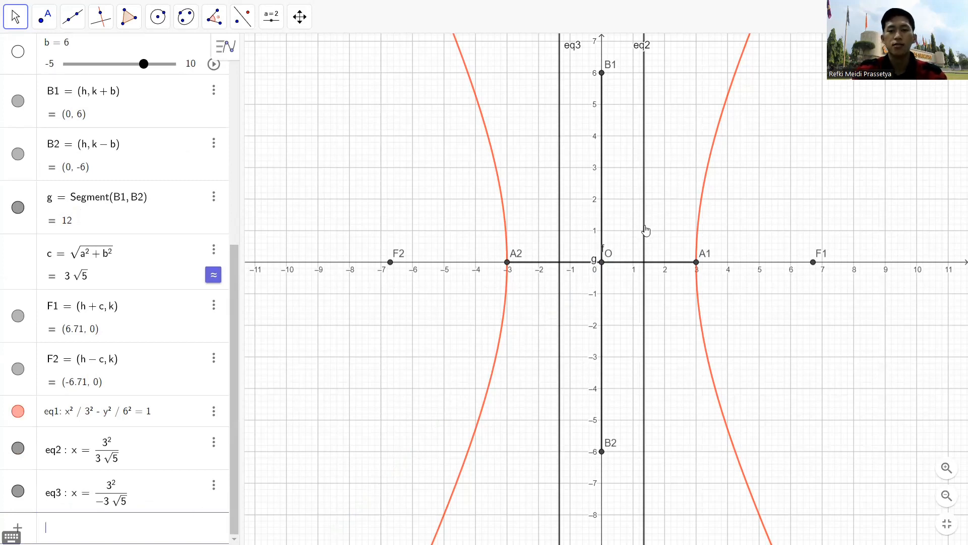
# - Change both vertical directrix lines, eq2 and eq3, to green (#00FF00) and close their settings
pyautogui.click(644, 231)
pyautogui.rightClick(644, 231)
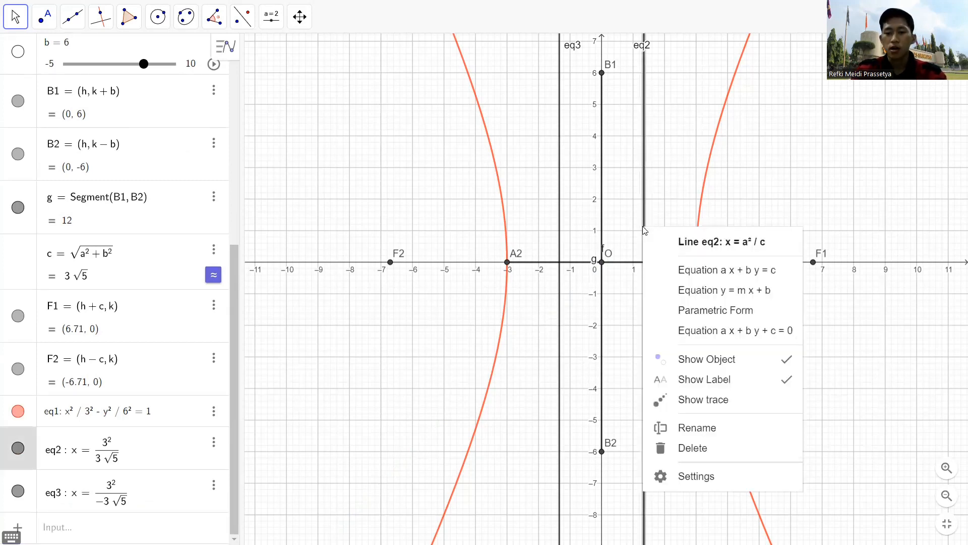
pyautogui.click(703, 476)
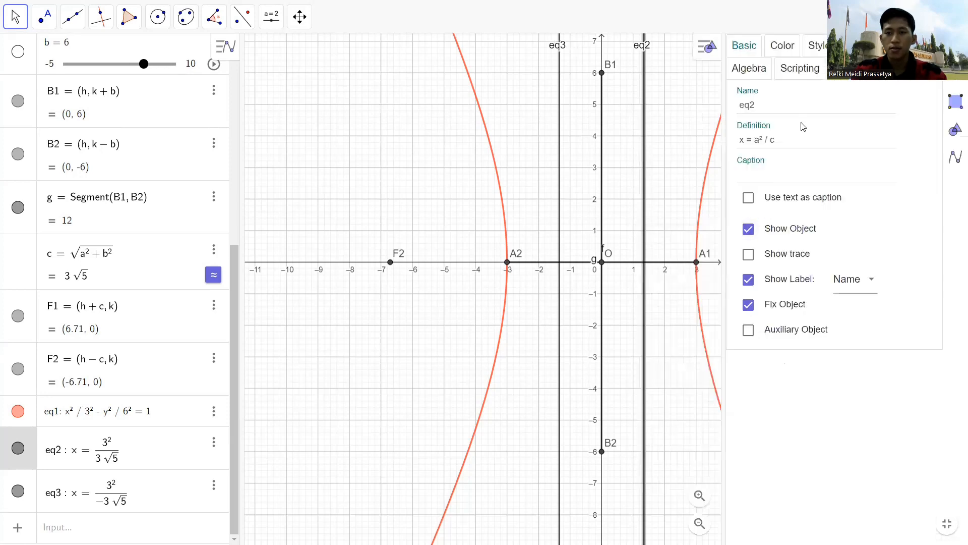
pyautogui.click(783, 45)
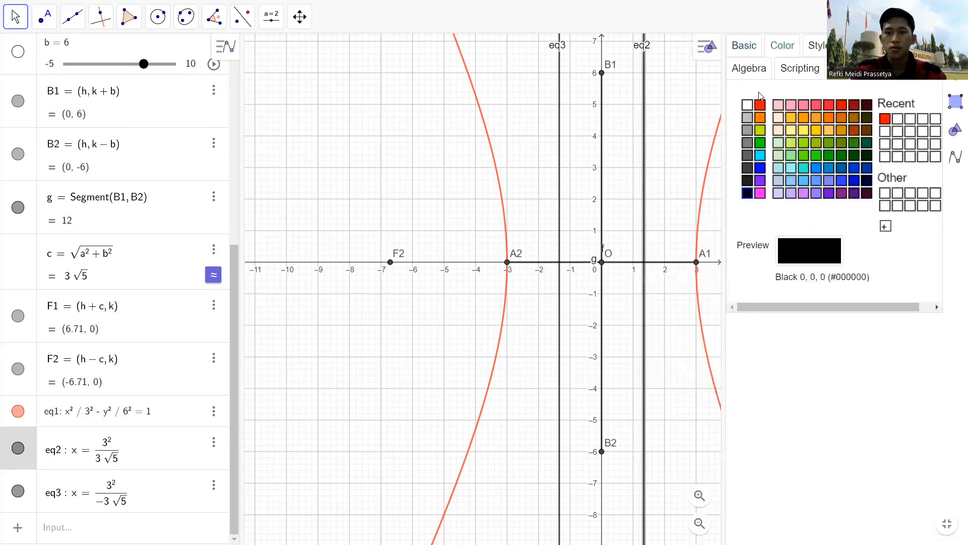
pyautogui.click(760, 131)
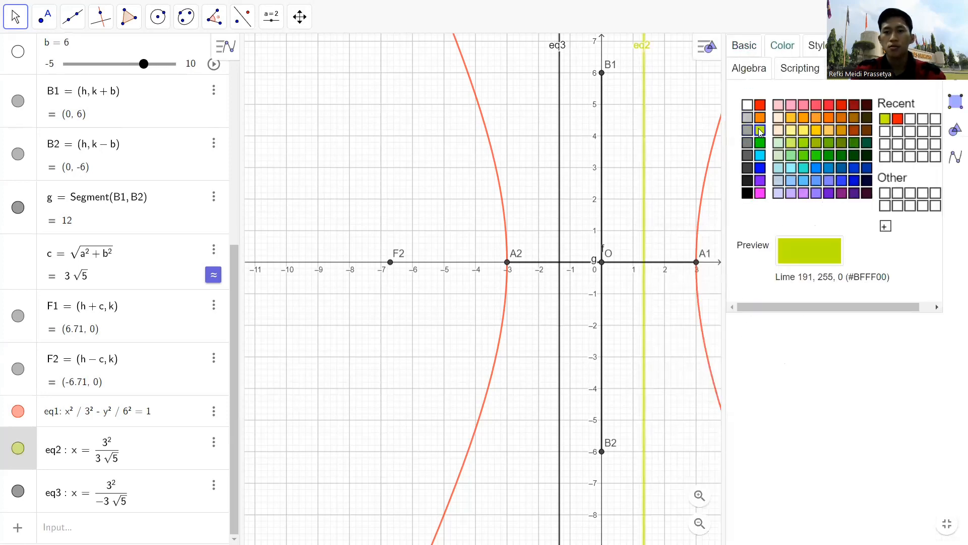
pyautogui.click(762, 145)
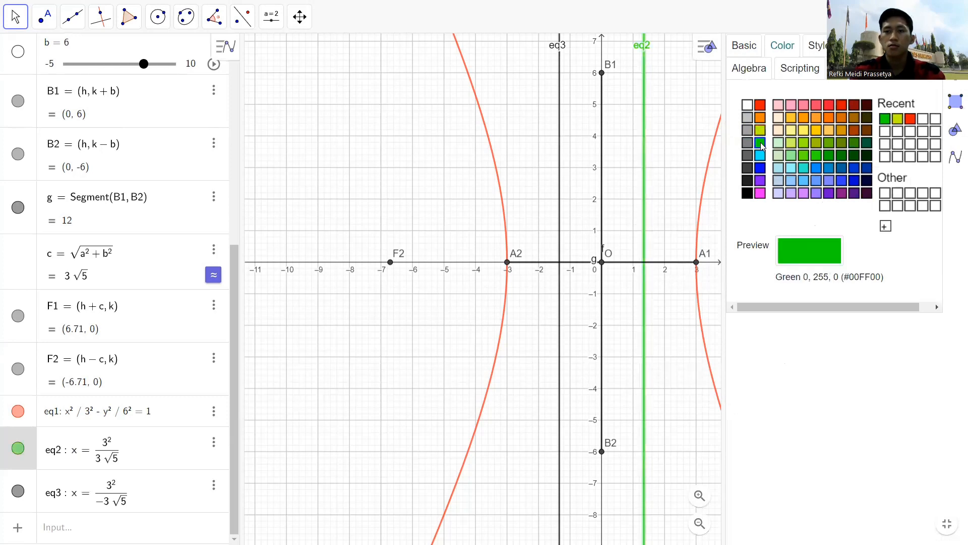
pyautogui.click(560, 210)
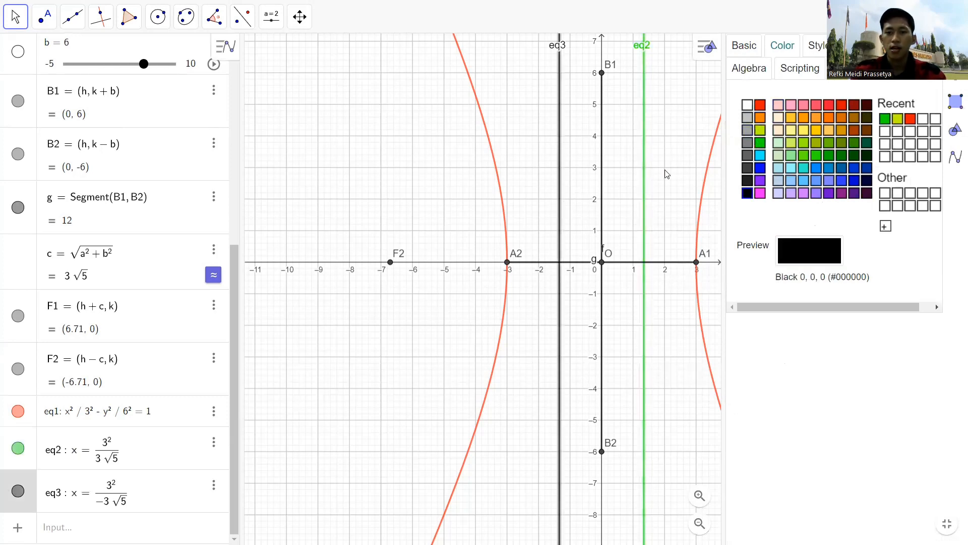
pyautogui.click(760, 143)
pyautogui.press('Escape')
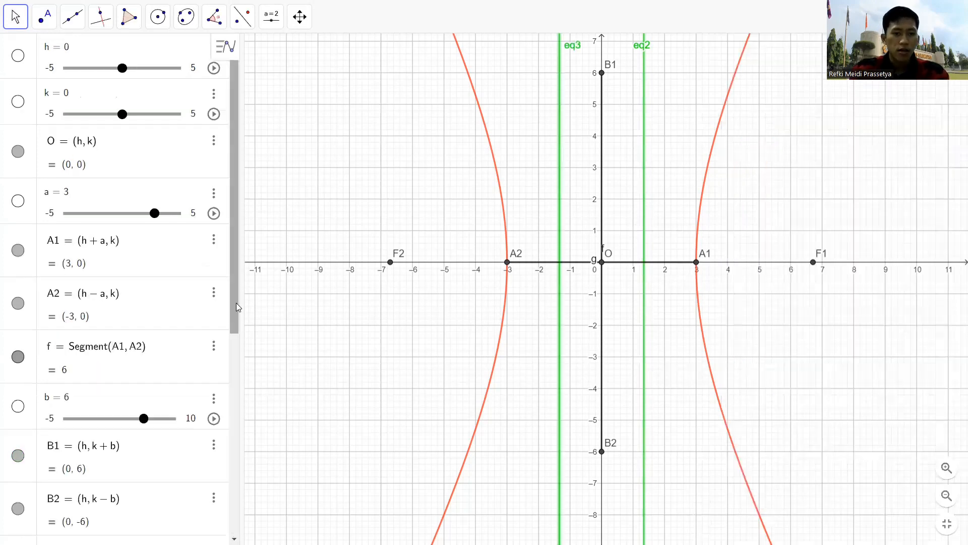
# - Add the asymptote line y = bx/a below the directrix equations
pyautogui.scroll(-1, 236, 323)
pyautogui.moveTo(236, 339); pyautogui.dragTo(231, 524)
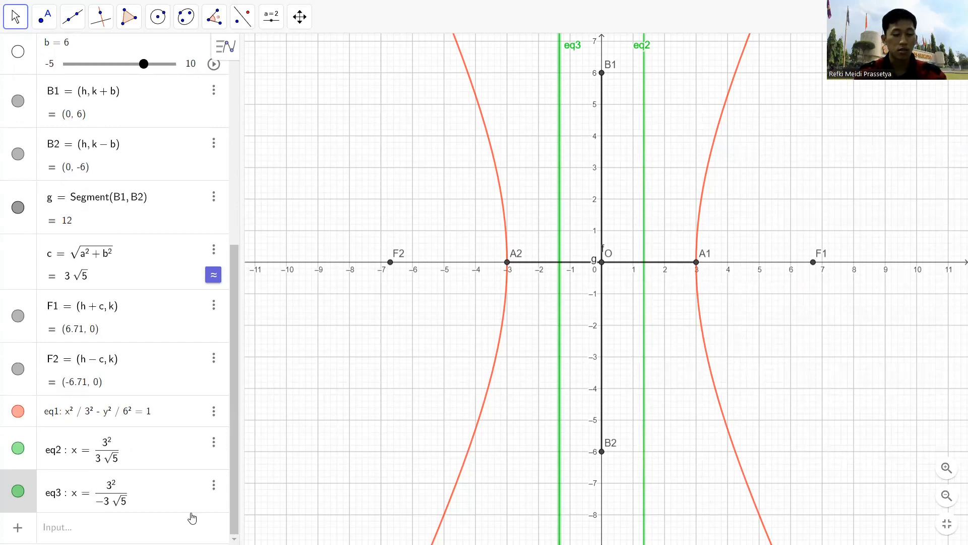
pyautogui.click(177, 526)
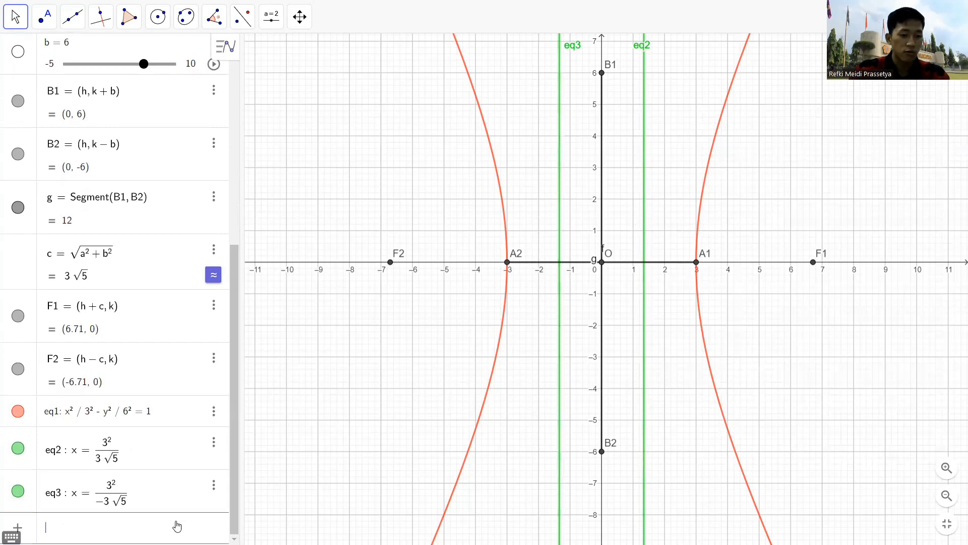
pyautogui.write('y = ')
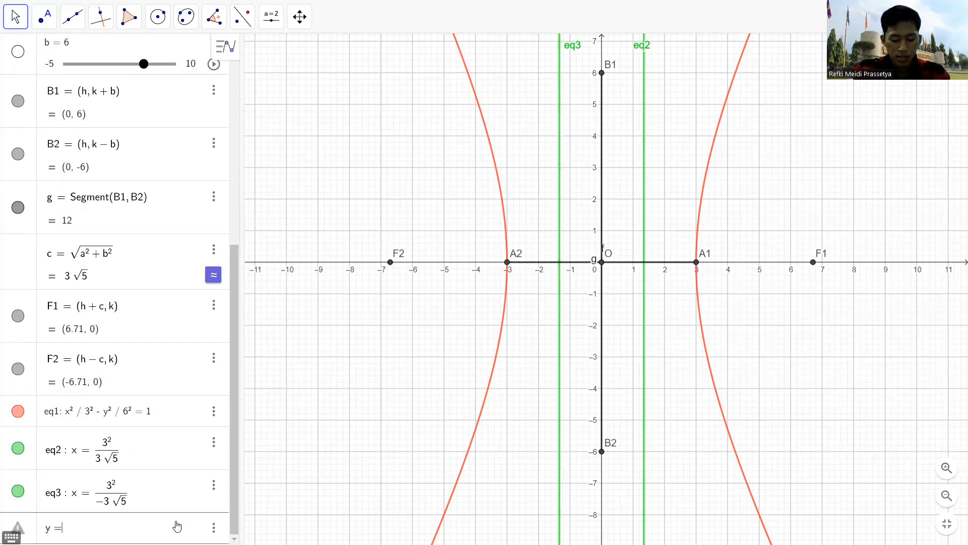
pyautogui.write('b')
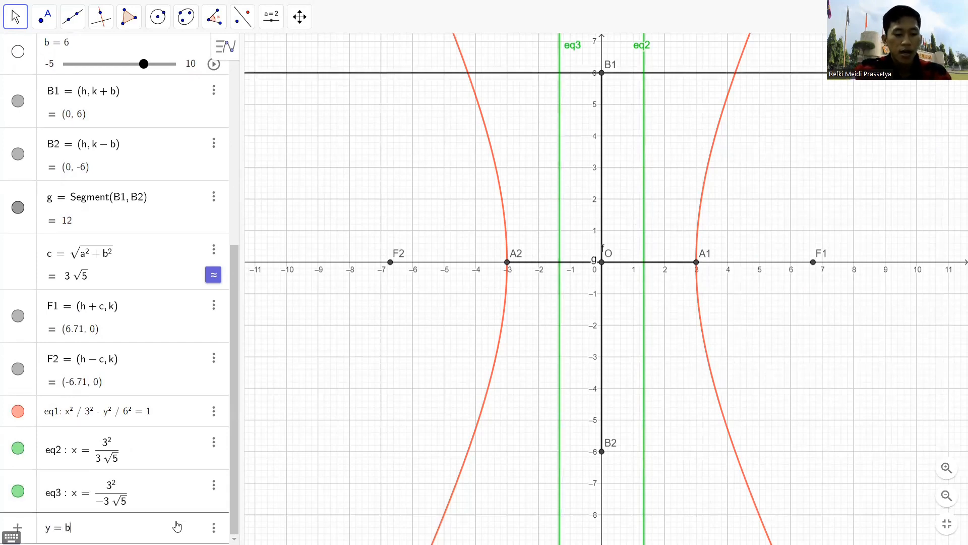
pyautogui.write('x/a')
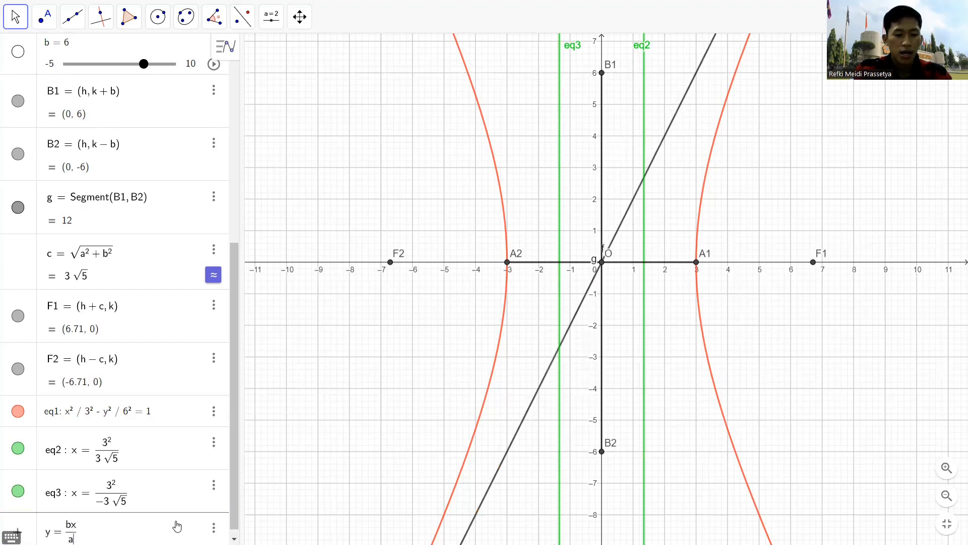
pyautogui.press('Return')
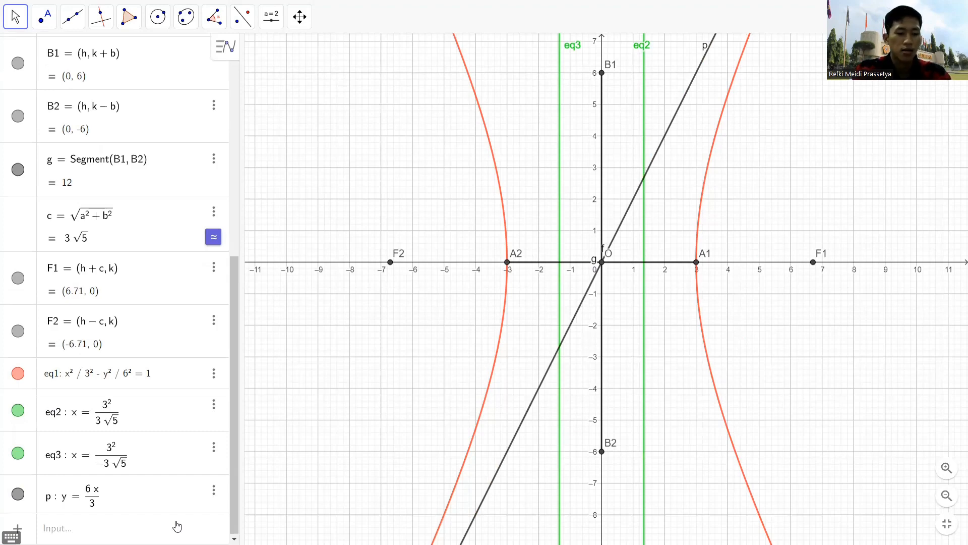
# - Add the opposite asymptote line y = −bx/a, making sure the denominator is a
pyautogui.click(104, 522)
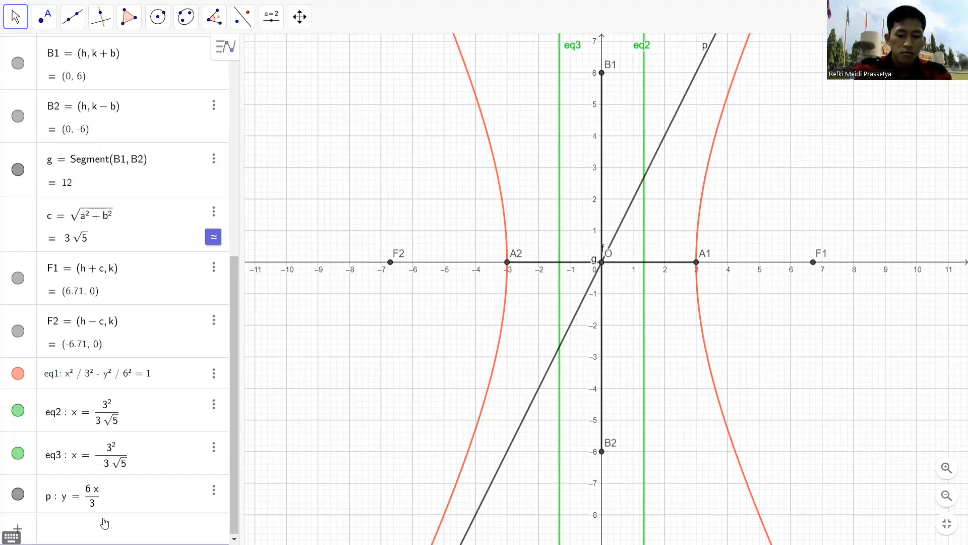
pyautogui.write('y =')
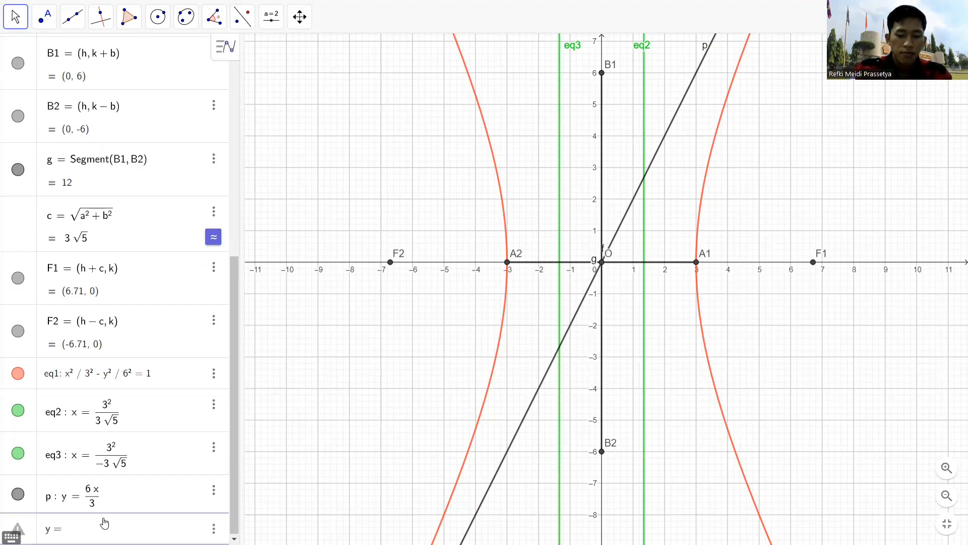
pyautogui.write(' -b x ')
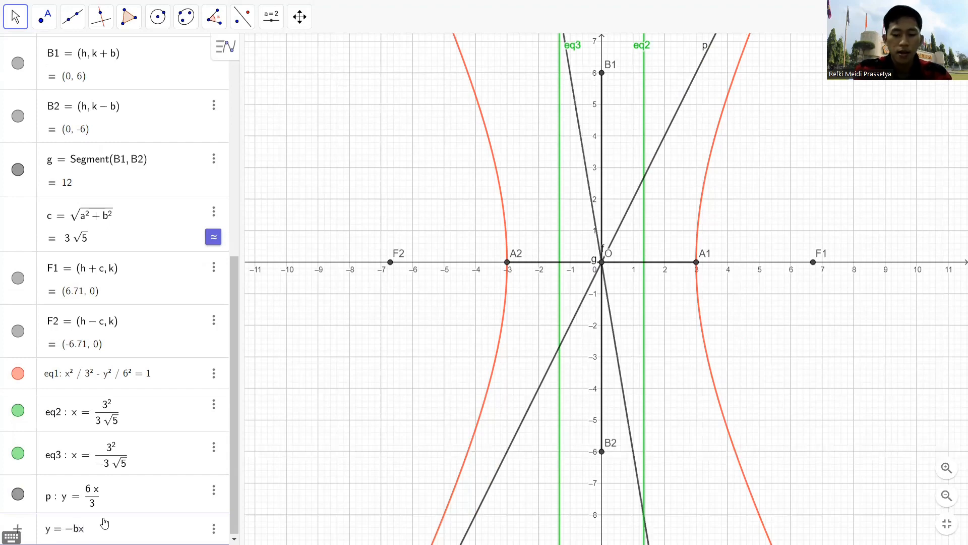
pyautogui.write('/ z')
pyautogui.press('Return')
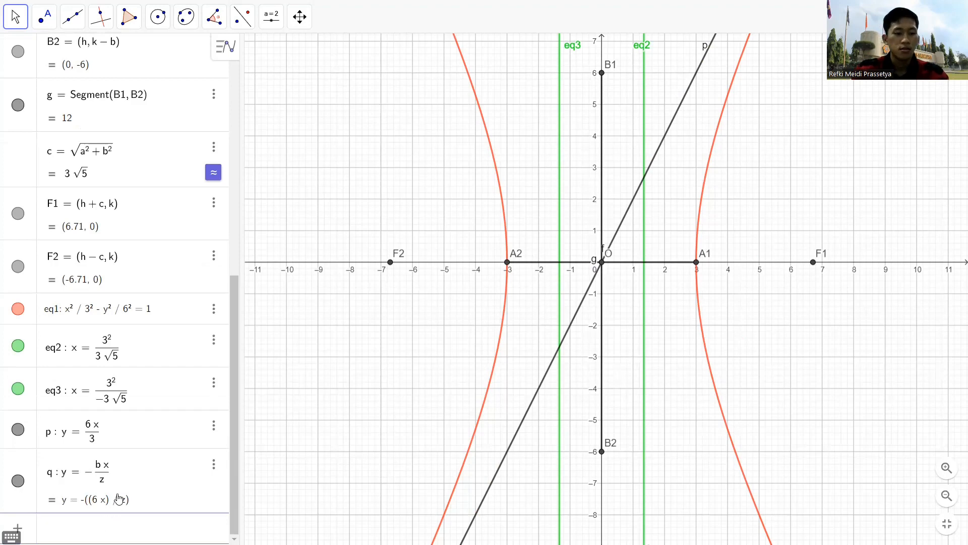
pyautogui.click(104, 485)
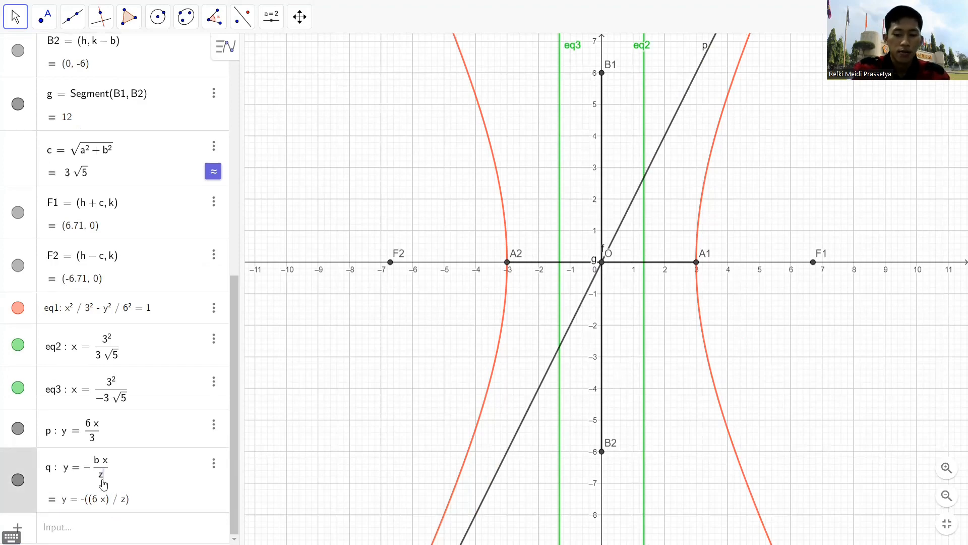
pyautogui.press('BackSpace')
pyautogui.write('a')
pyautogui.press('Return')
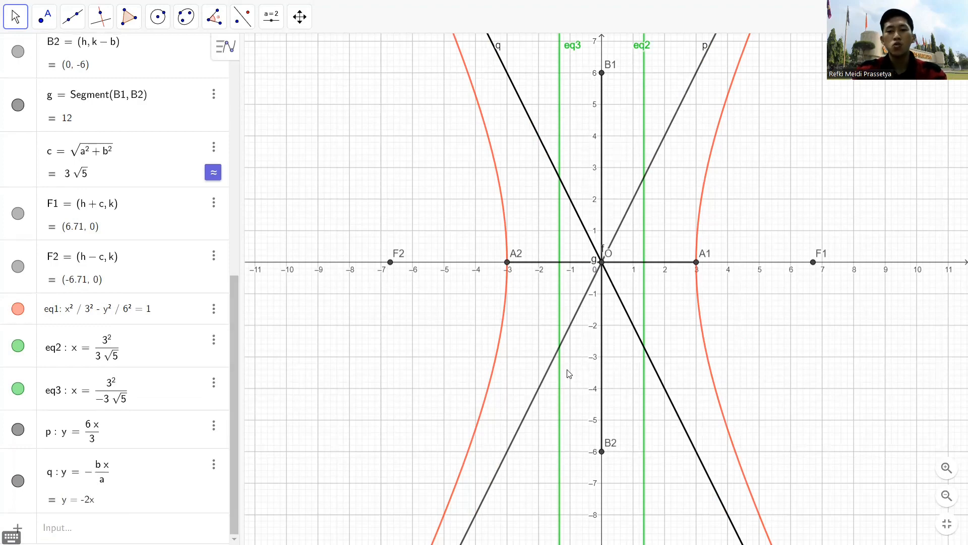
# - Change both asymptotes, q and p, to cyan (#00FFFF) and close their settings
pyautogui.click(660, 381)
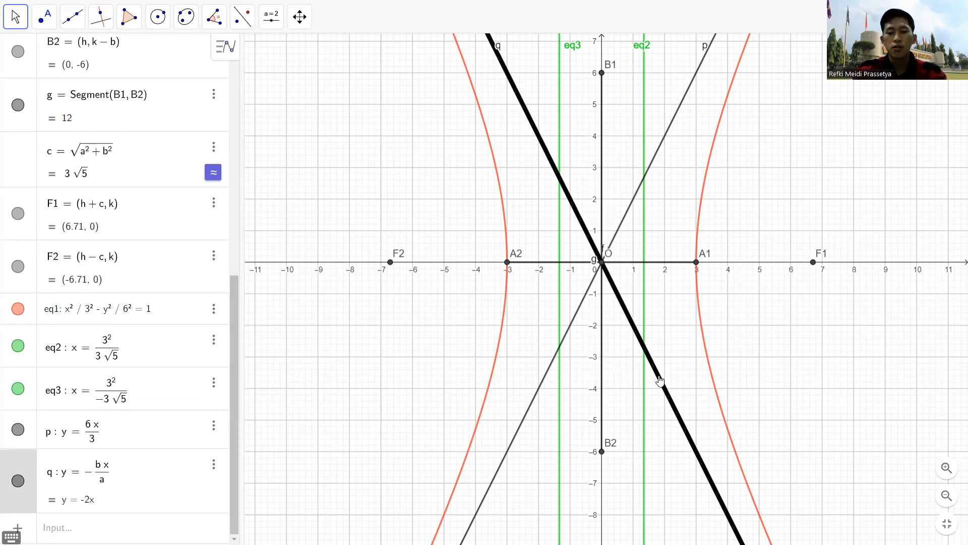
pyautogui.rightClick(661, 381)
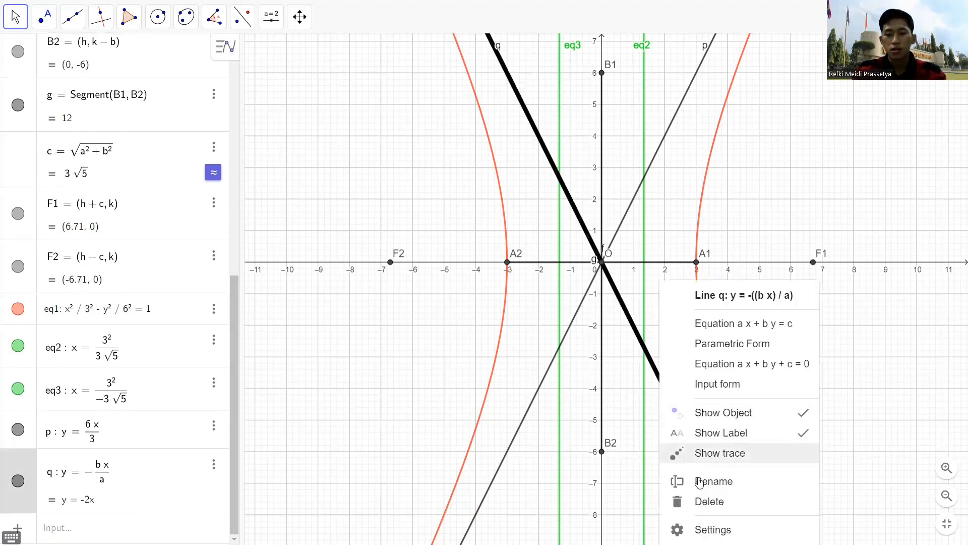
pyautogui.click(723, 522)
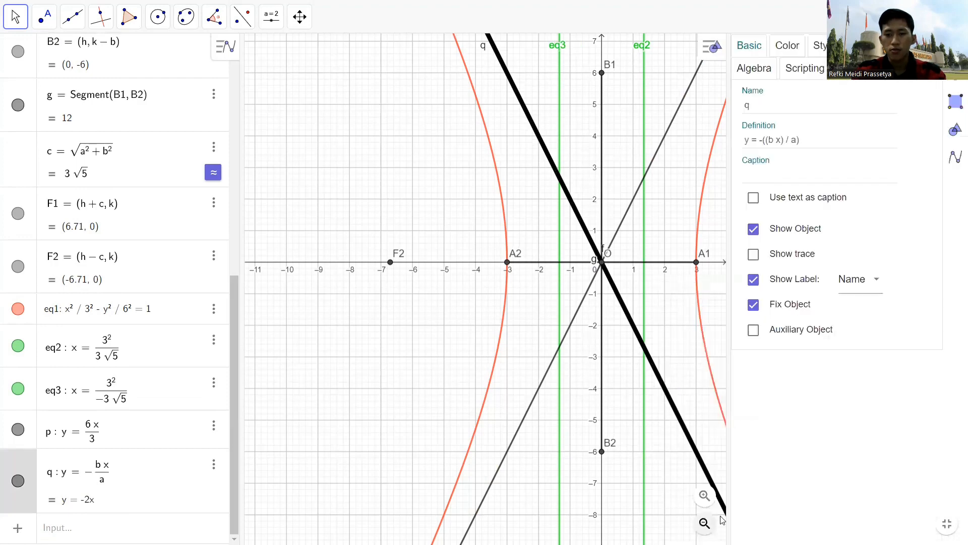
pyautogui.click(783, 50)
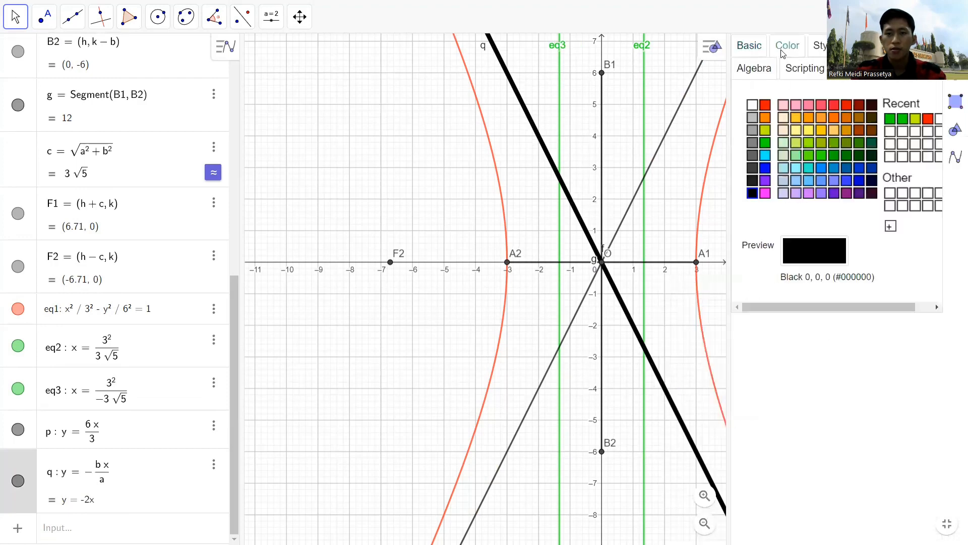
pyautogui.click(765, 156)
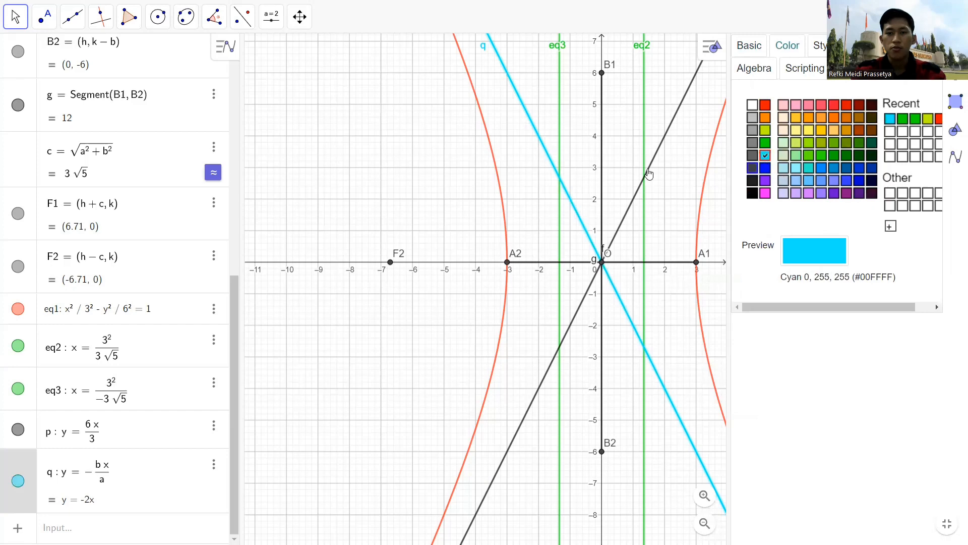
pyautogui.click(650, 169)
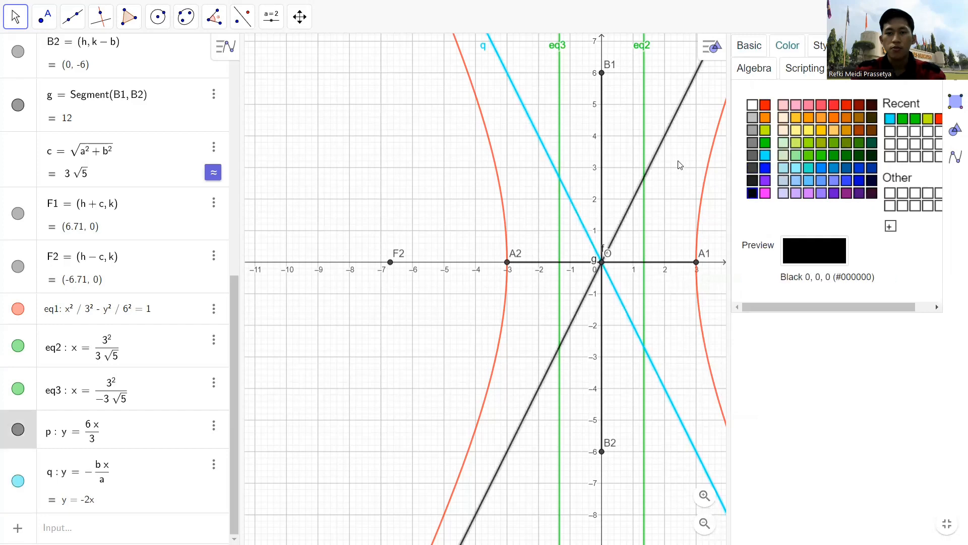
pyautogui.click(765, 156)
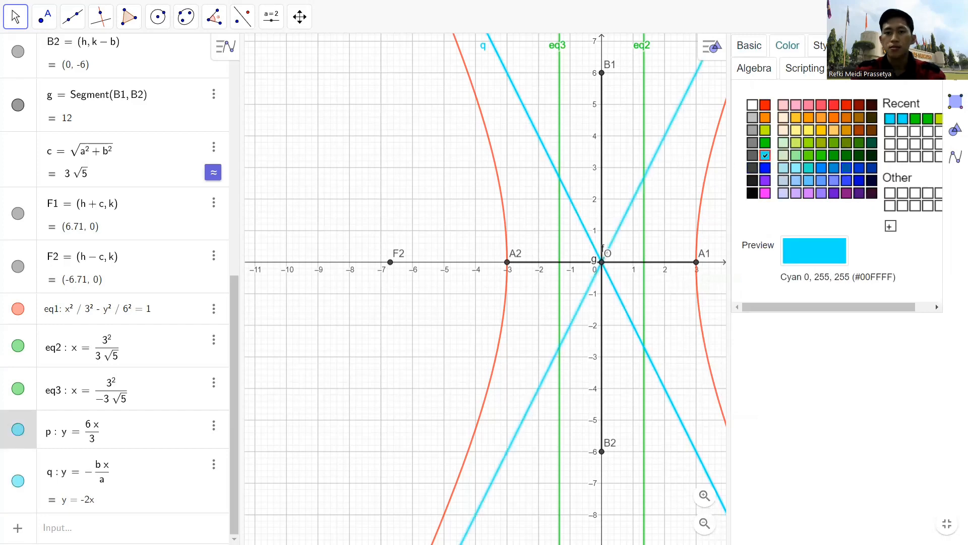
pyautogui.click(335, 413)
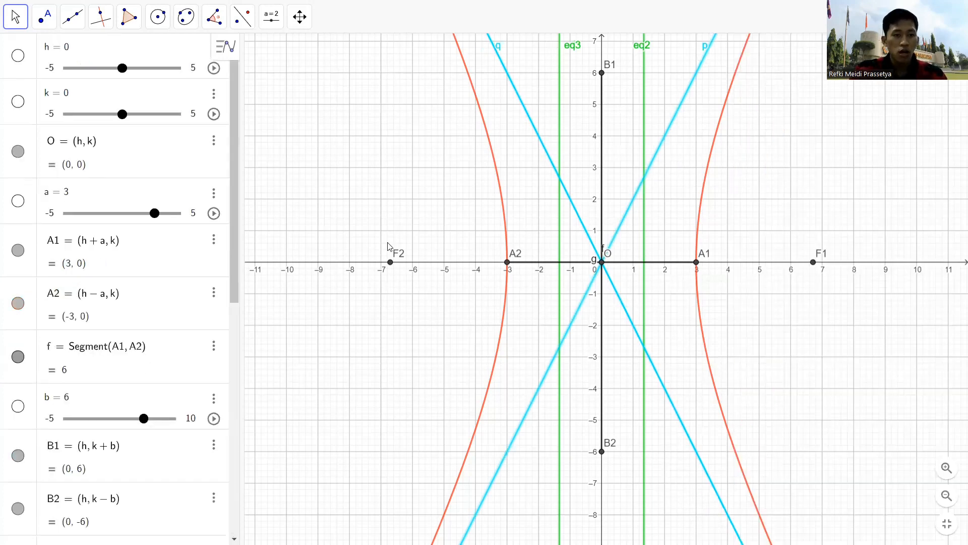
# - Add the latus rectum length lr as the absolute value of 2b²/a, below the asymptote equations
pyautogui.moveTo(231, 266); pyautogui.dragTo(219, 512)
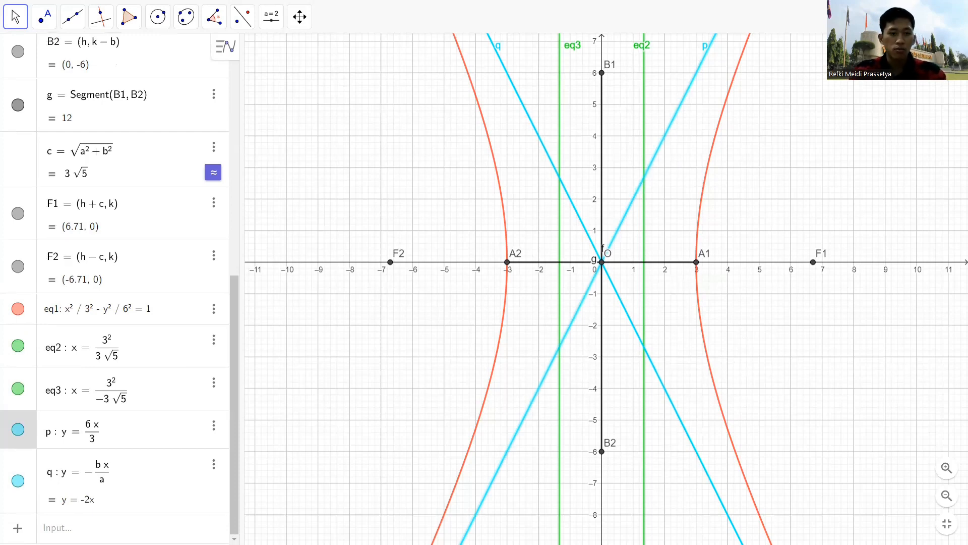
pyautogui.click(51, 527)
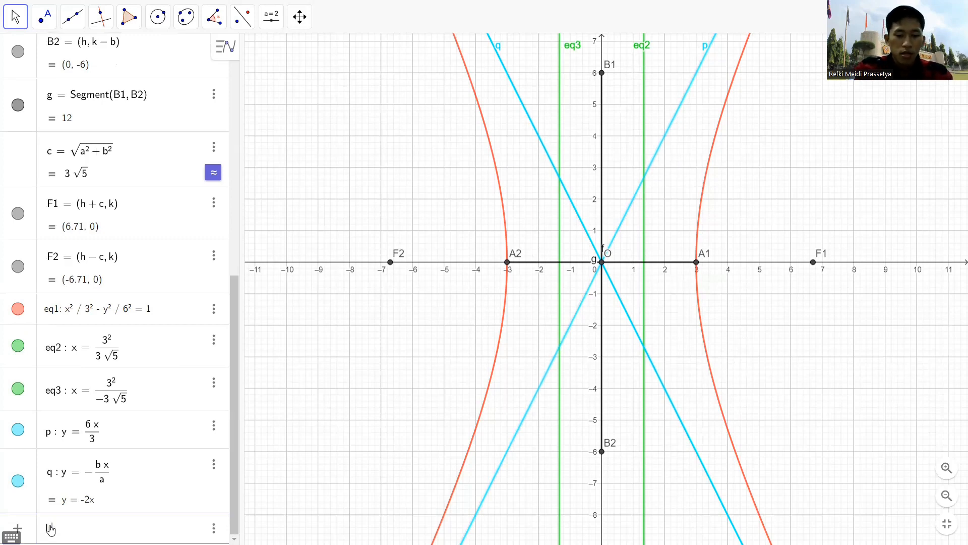
pyautogui.write('= ')
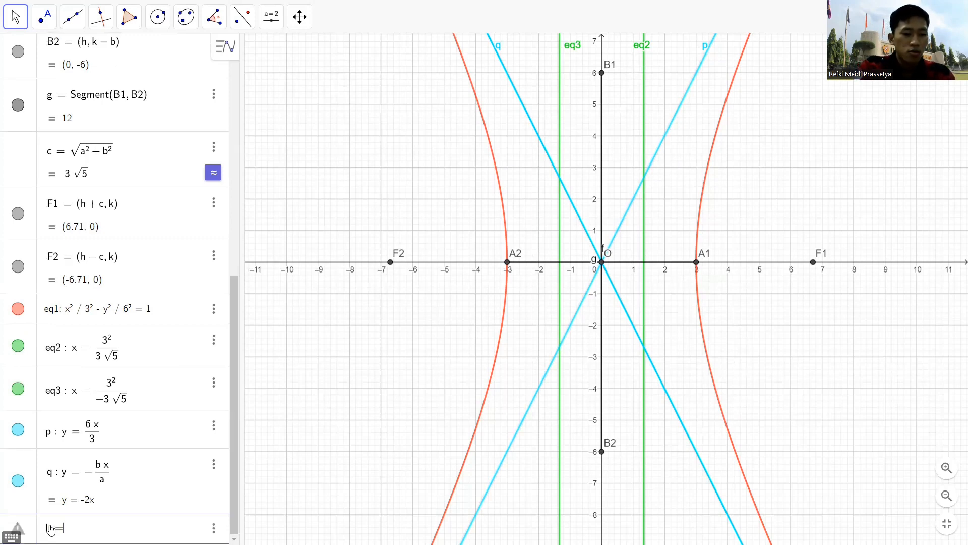
pyautogui.write('abs')
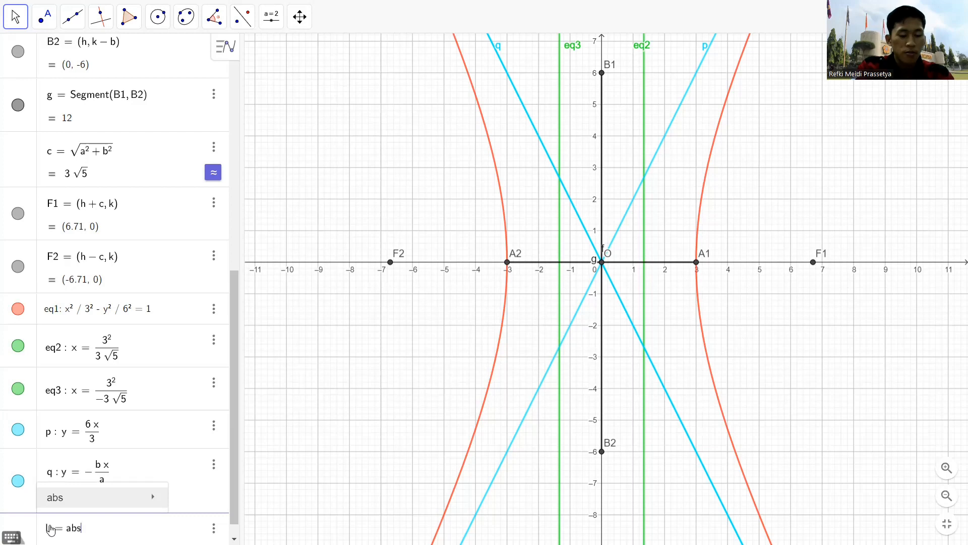
pyautogui.moveTo(88, 506)
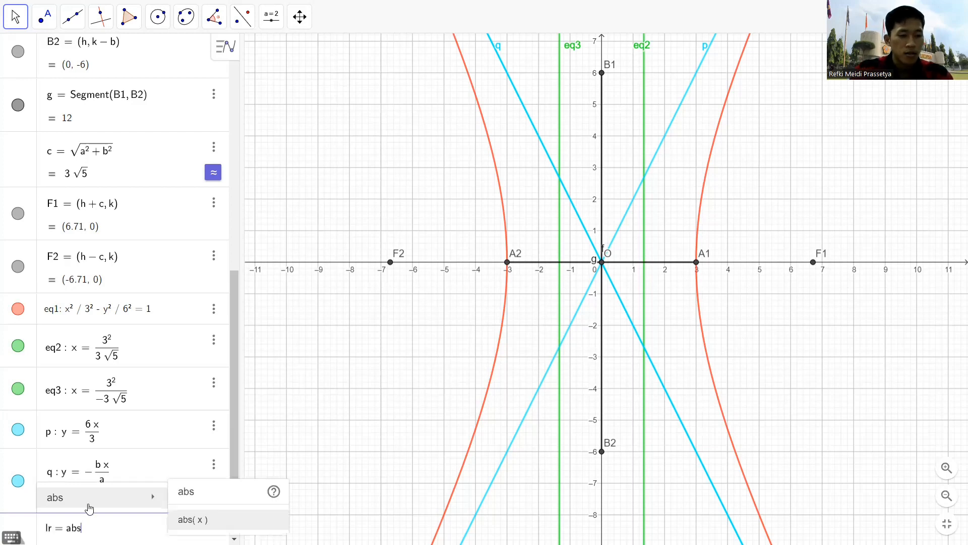
pyautogui.click(229, 521)
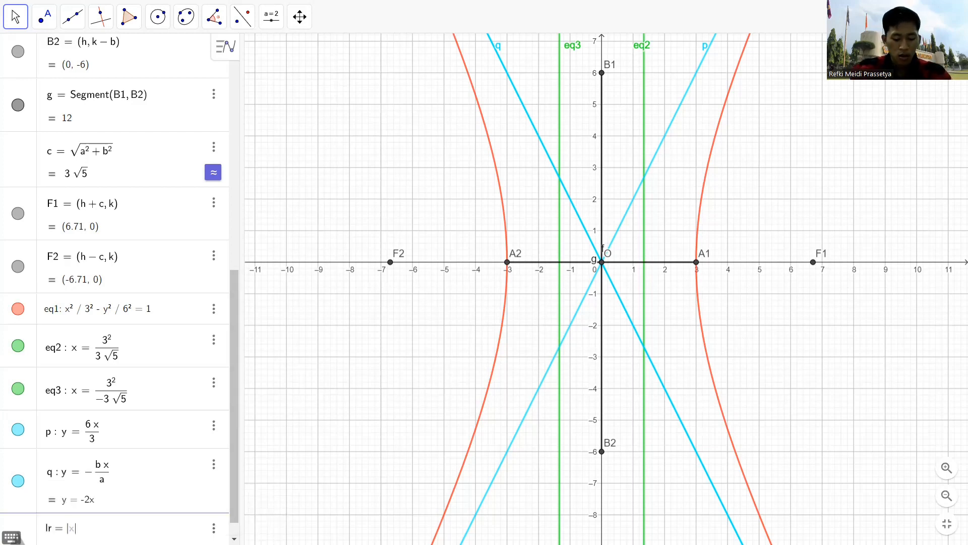
pyautogui.write('2b')
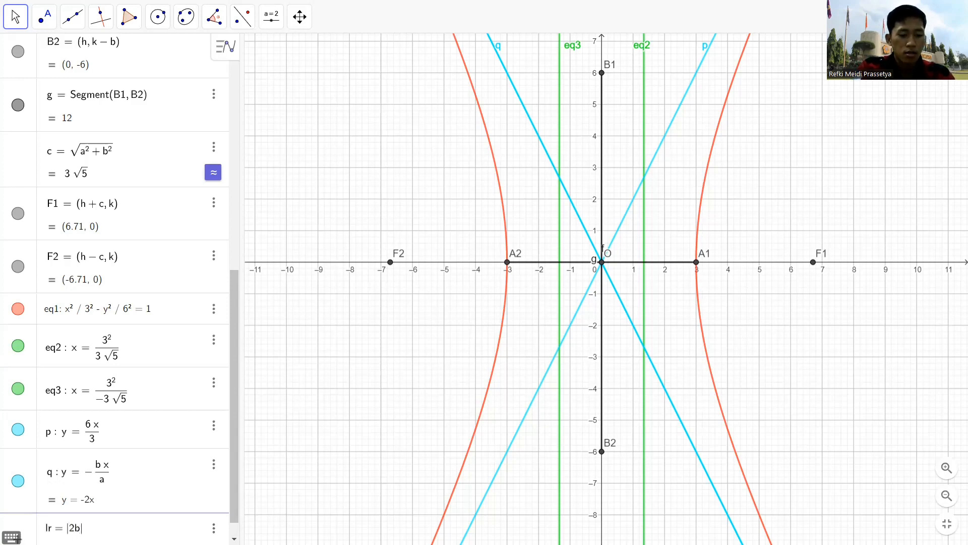
pyautogui.write('^2')
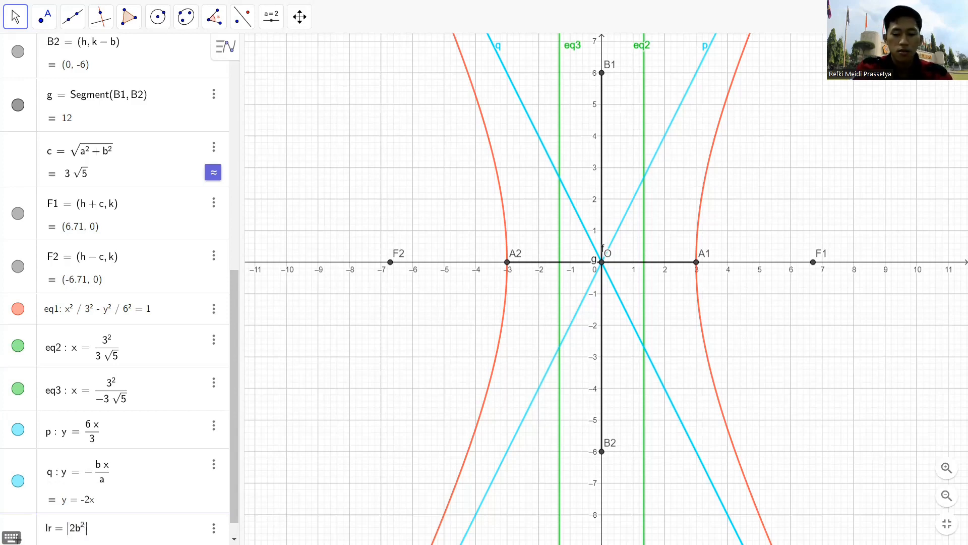
pyautogui.write('/a')
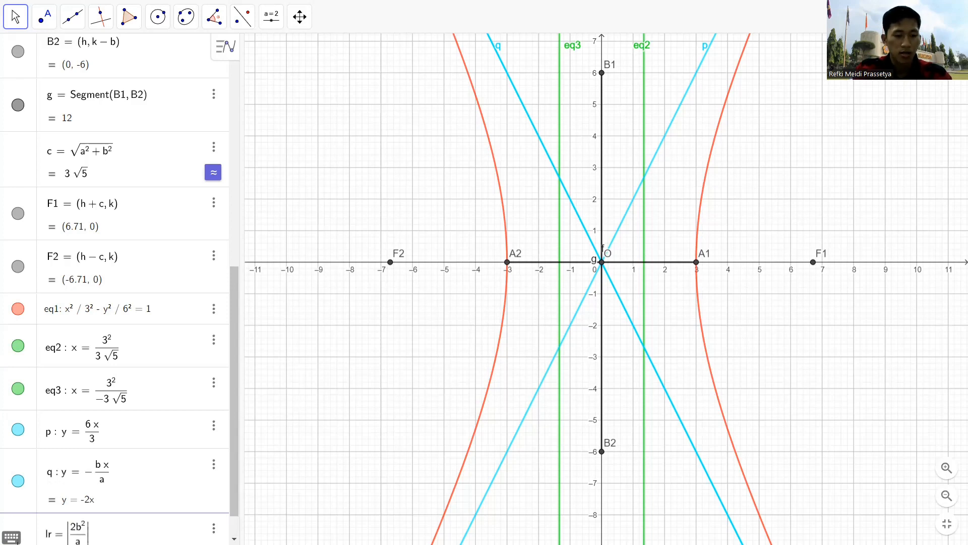
pyautogui.press('Return')
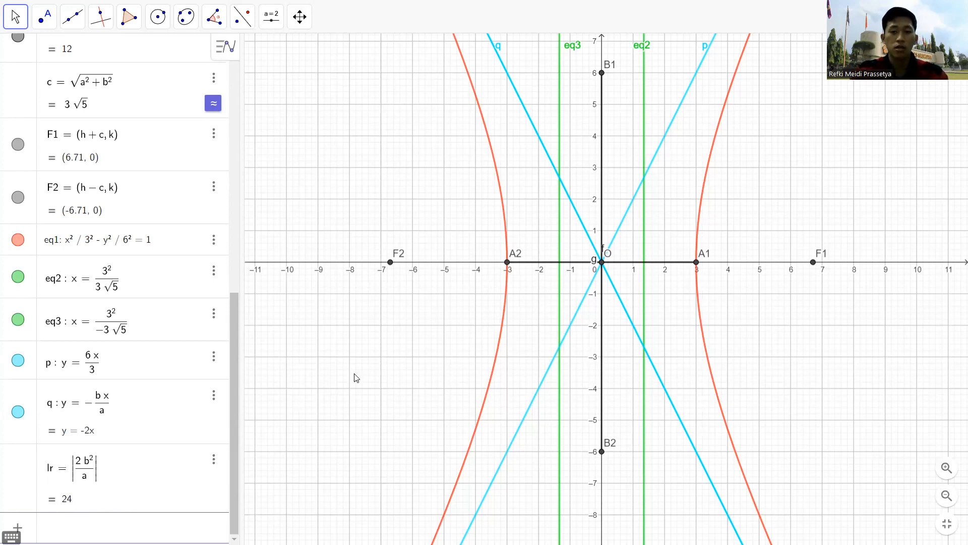
# - Draw a segment from focus F1 straight up to the hyperbola, ending on the curve at about (6.73, 12.04)
pyautogui.scroll(-3, 380, 372)
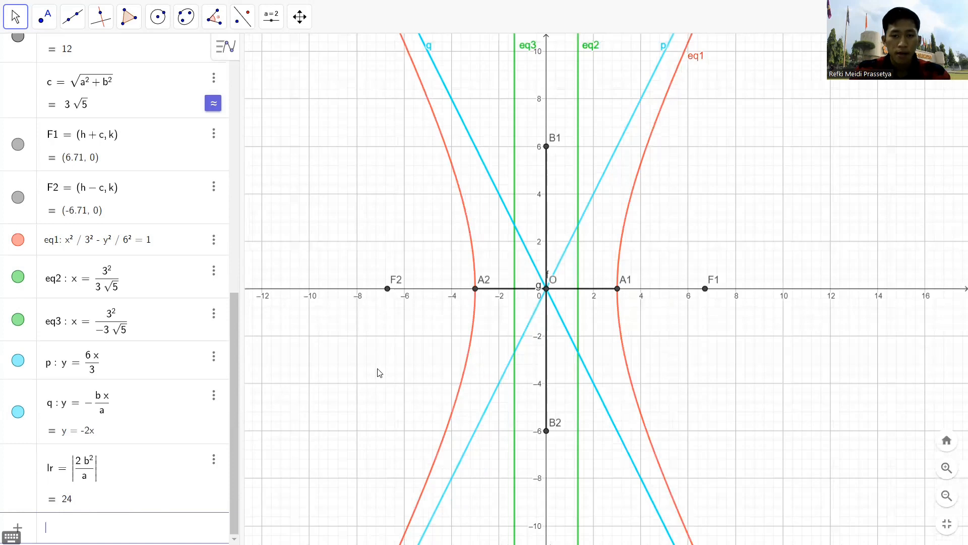
pyautogui.scroll(-1, 376, 368)
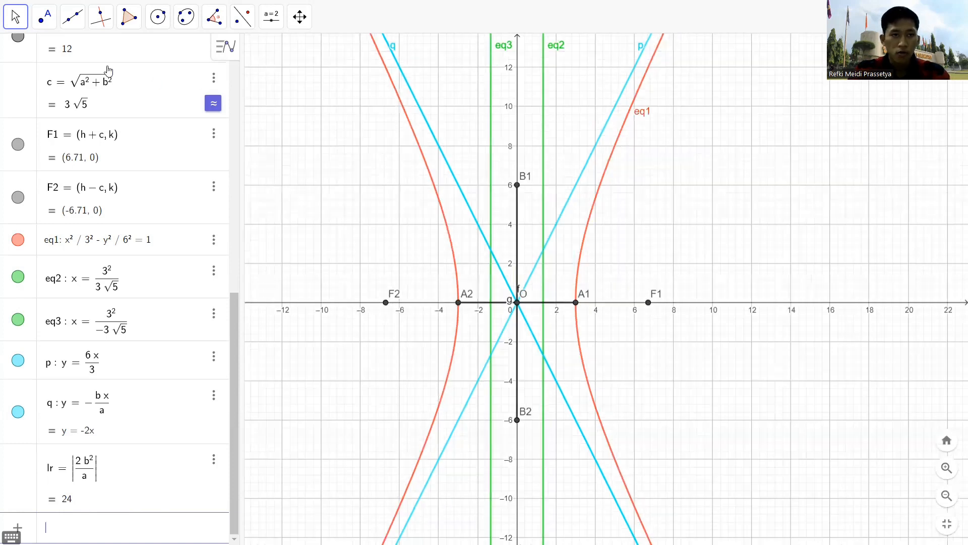
pyautogui.click(73, 17)
pyautogui.click(101, 80)
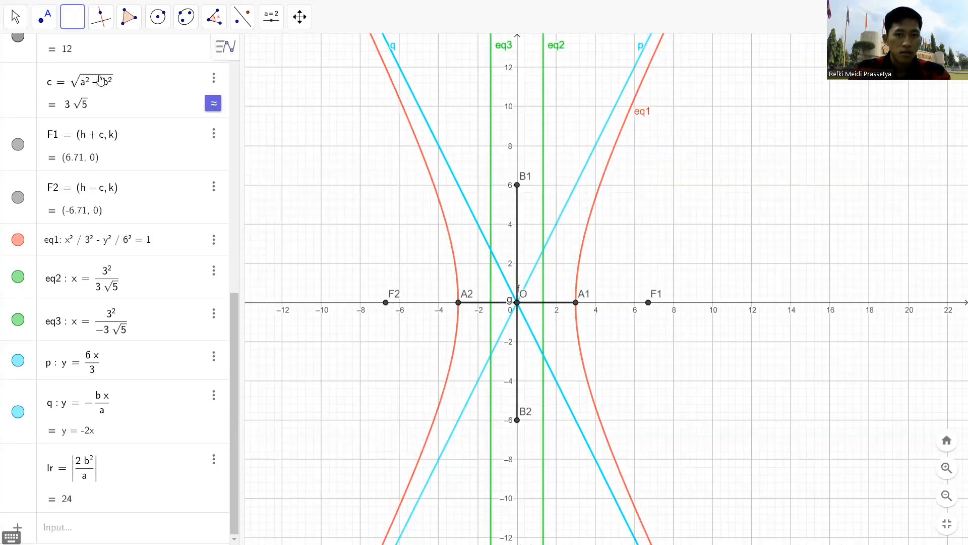
pyautogui.click(649, 302)
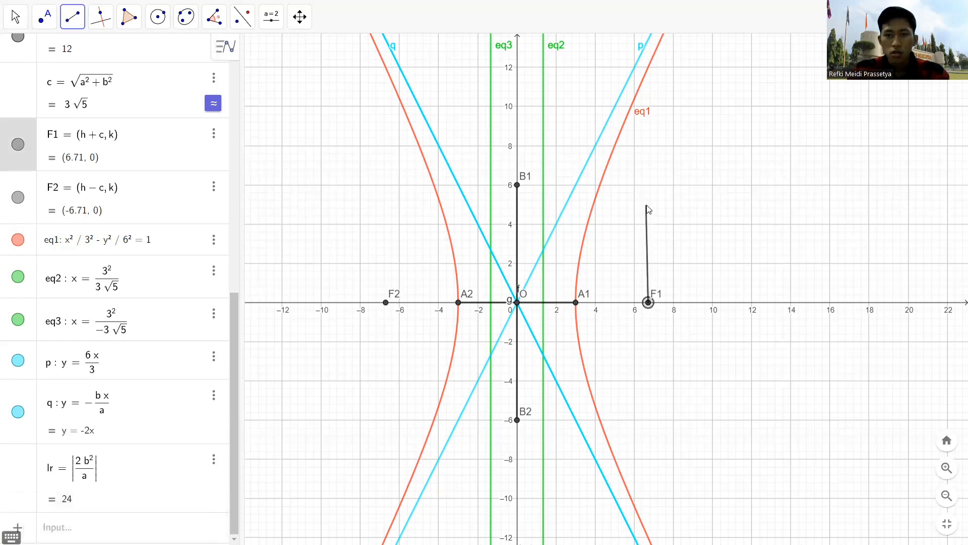
pyautogui.click(648, 66)
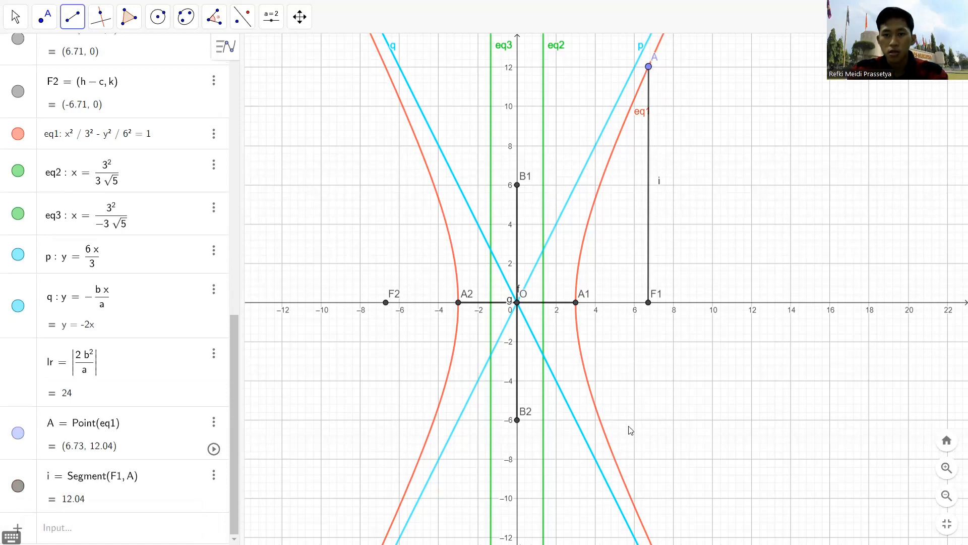
# - Draw a segment from focus F1 straight down to the hyperbola, ending on the curve at about (6.69, −11.97)
pyautogui.scroll(-1, 650, 416)
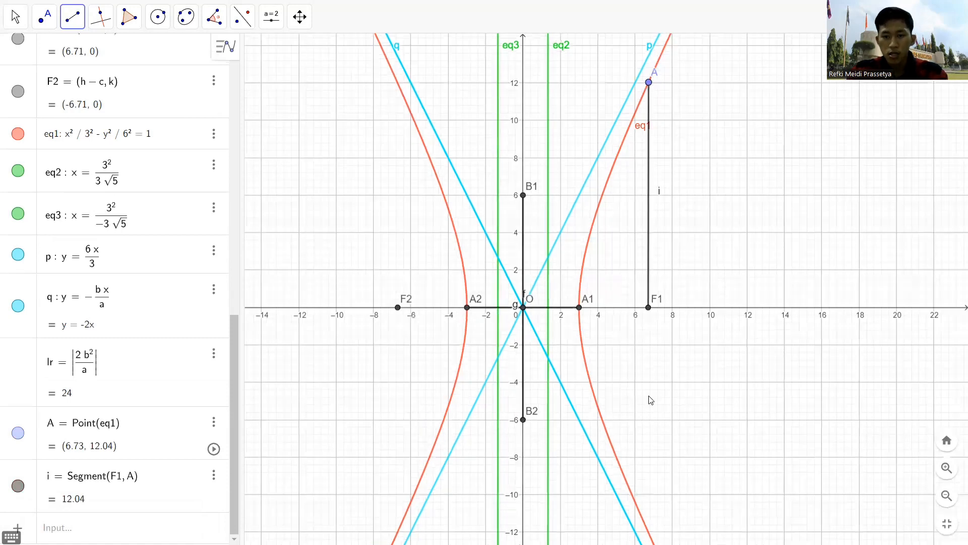
pyautogui.scroll(-1, 650, 399)
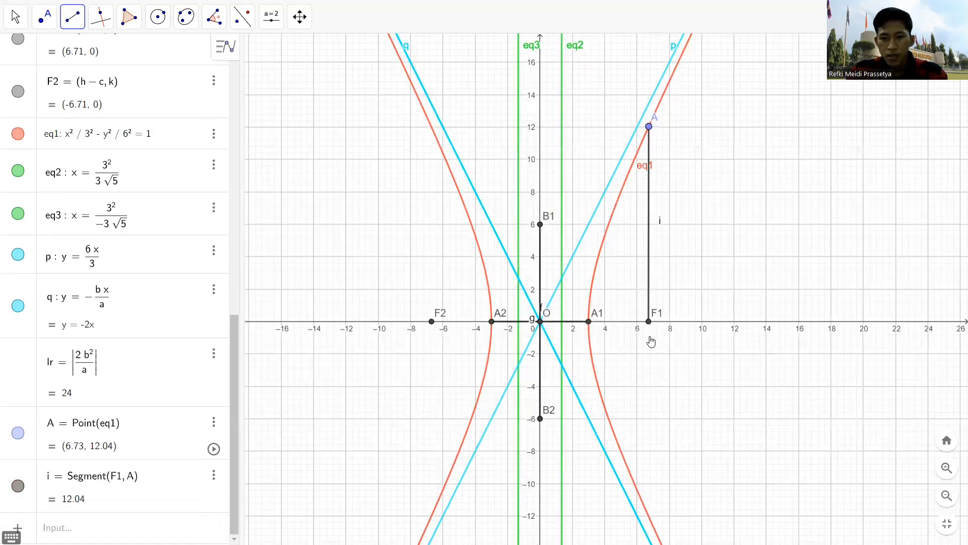
pyautogui.scroll(-1, 651, 342)
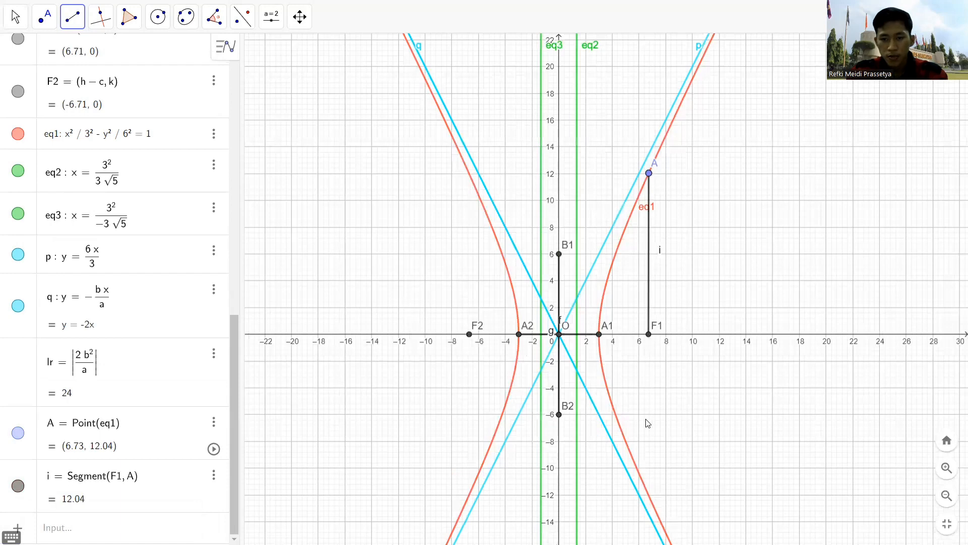
pyautogui.click(649, 334)
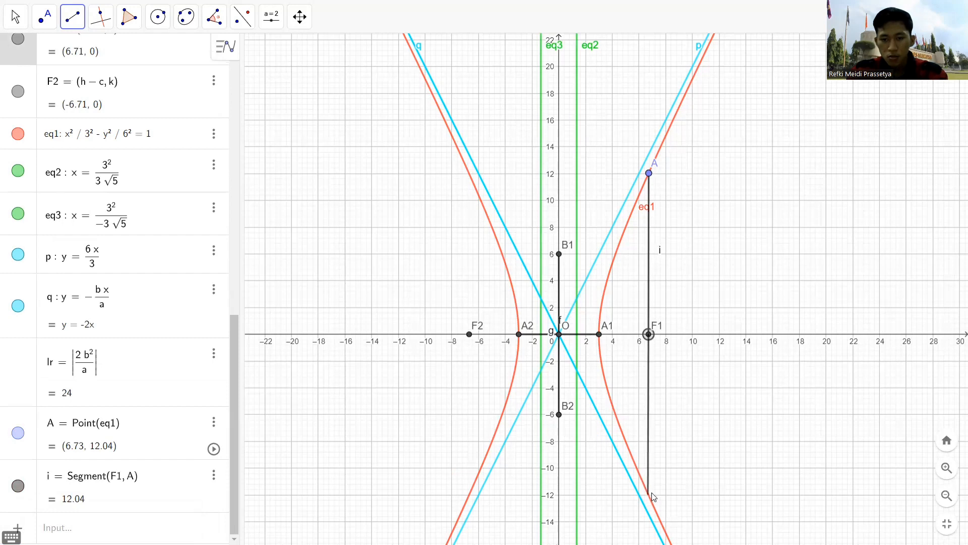
pyautogui.click(649, 494)
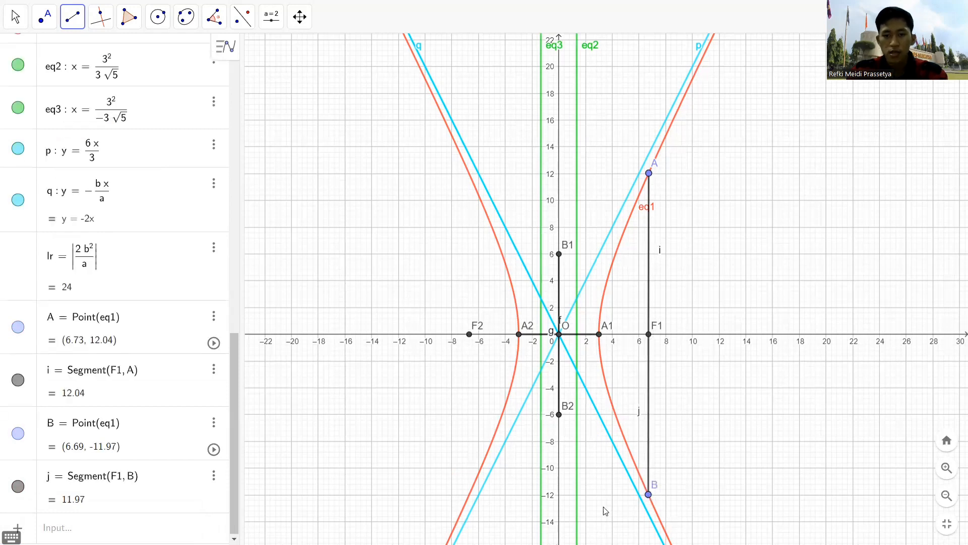
# - Draw two vertical segments from focus F2 to the hyperbola, ending at about (−6.66, −11.88) below and (−6.73, 12.06) above
pyautogui.click(469, 334)
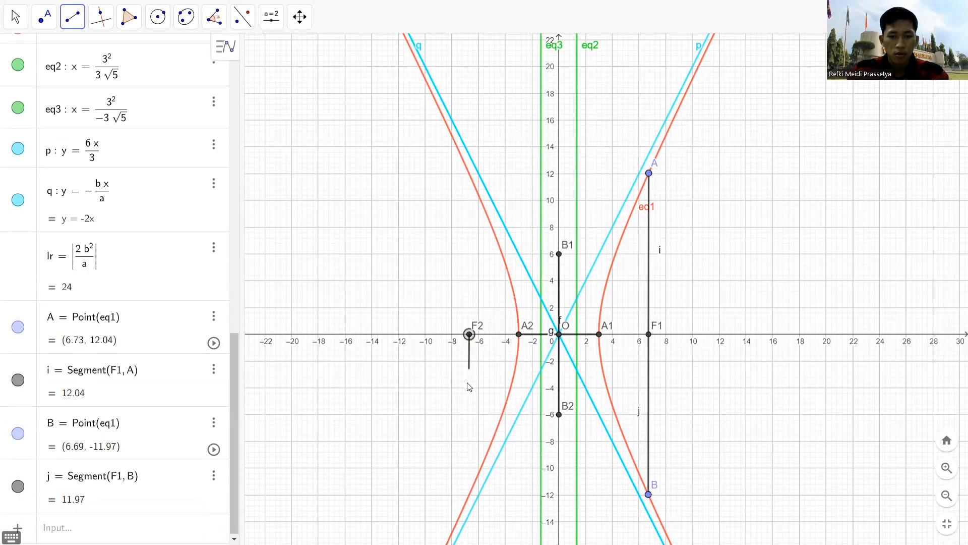
pyautogui.click(470, 497)
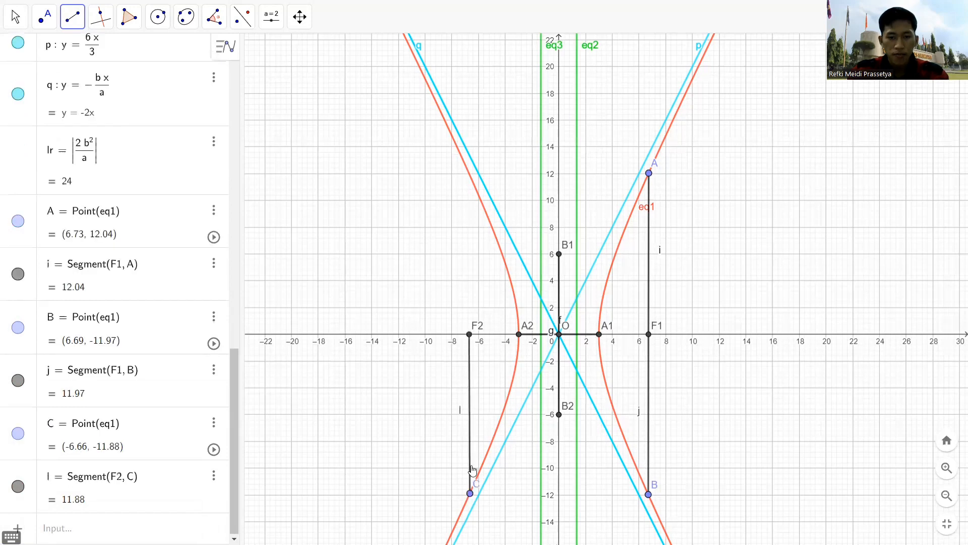
pyautogui.click(469, 334)
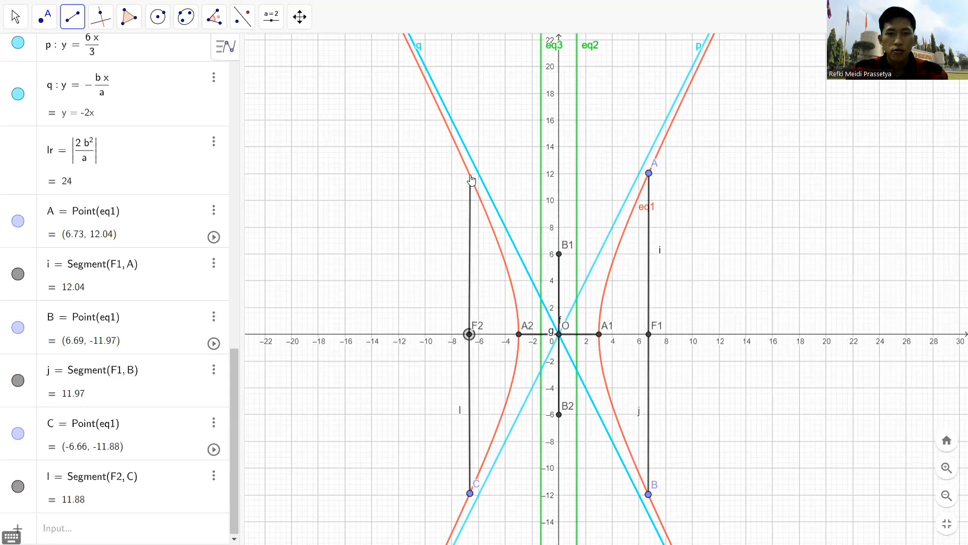
pyautogui.click(470, 176)
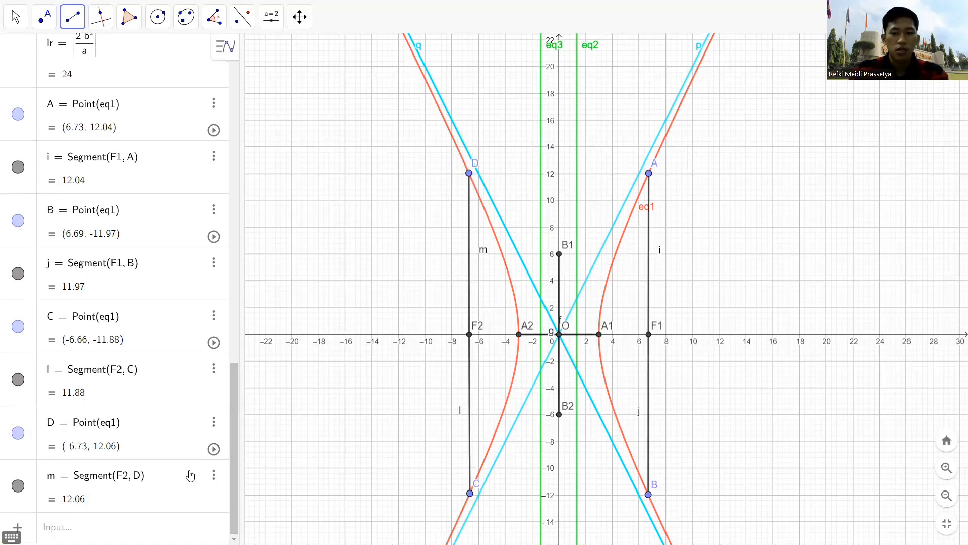
# - Change both latus rectum segments at focus F1, i and j, to magenta (#FF00FF)
pyautogui.click(15, 17)
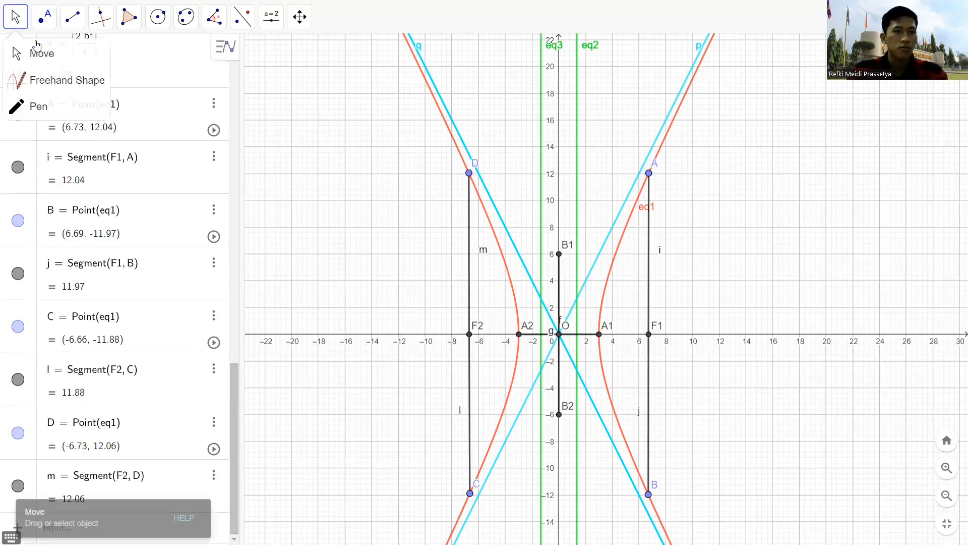
pyautogui.scroll(1, 642, 337)
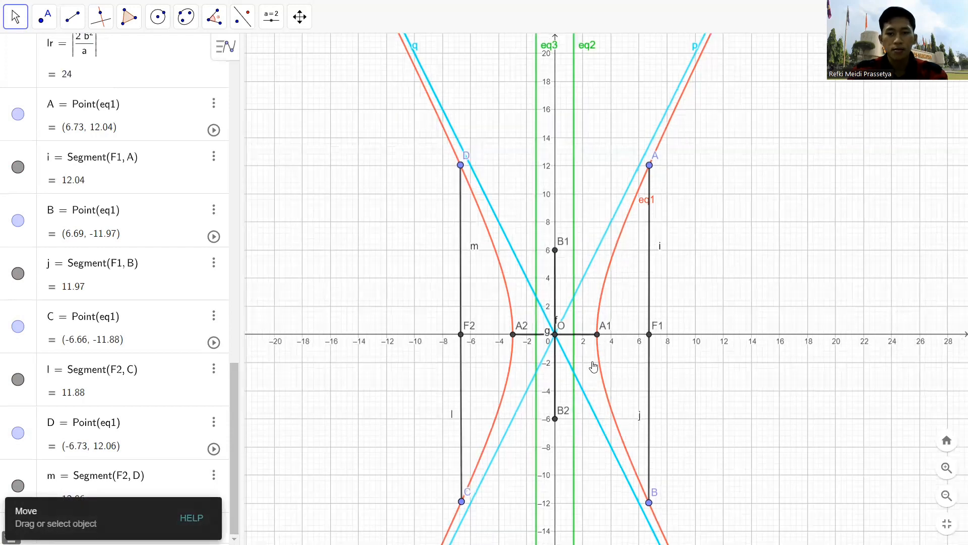
pyautogui.scroll(1, 573, 288)
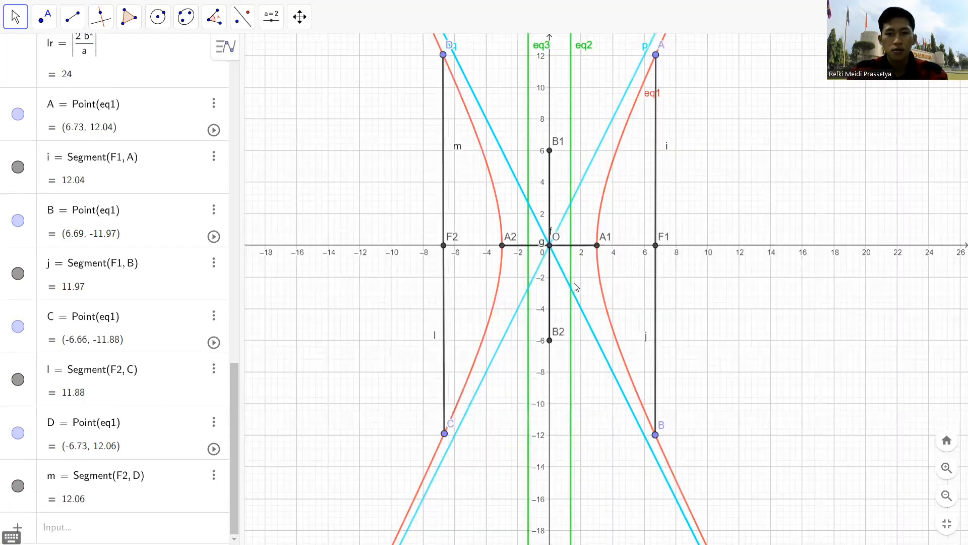
pyautogui.scroll(1, 573, 331)
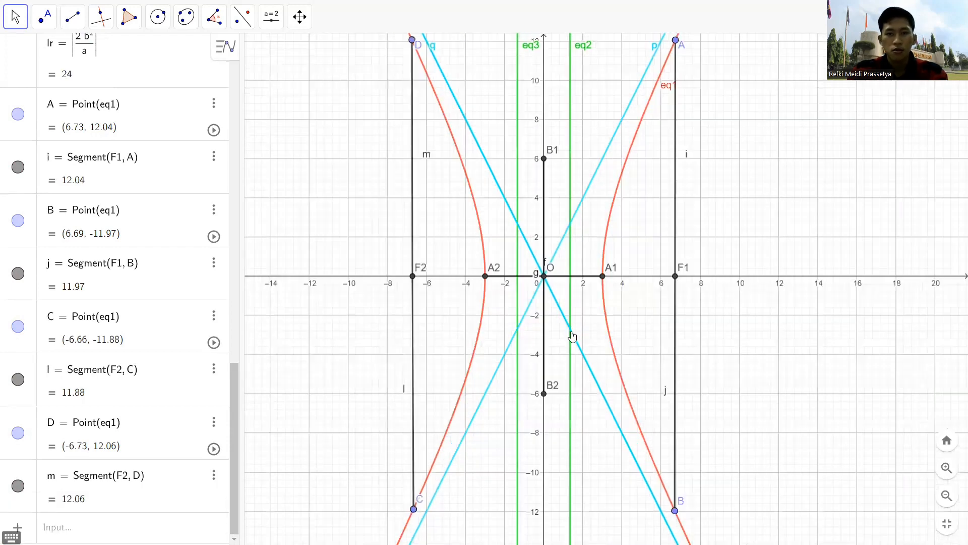
pyautogui.moveTo(572, 333); pyautogui.dragTo(572, 335)
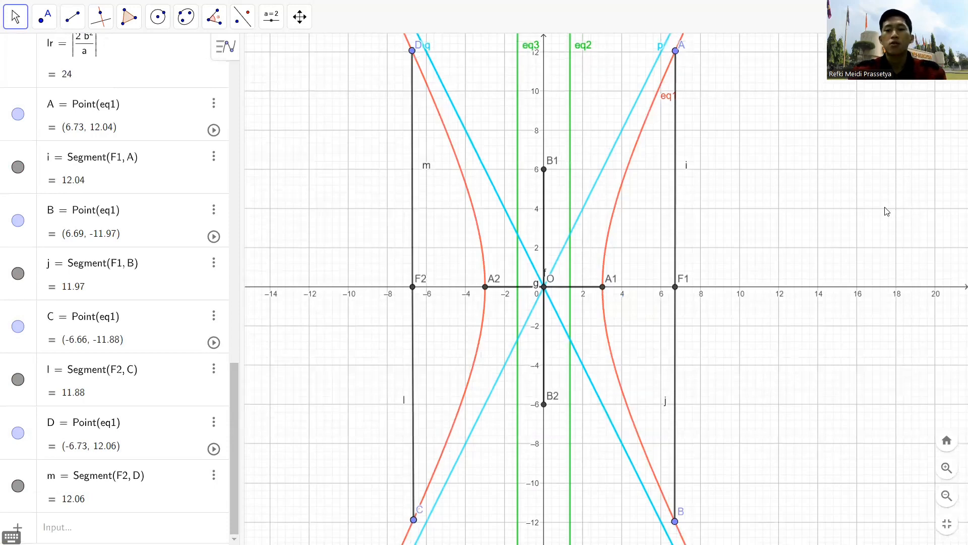
pyautogui.click(675, 236)
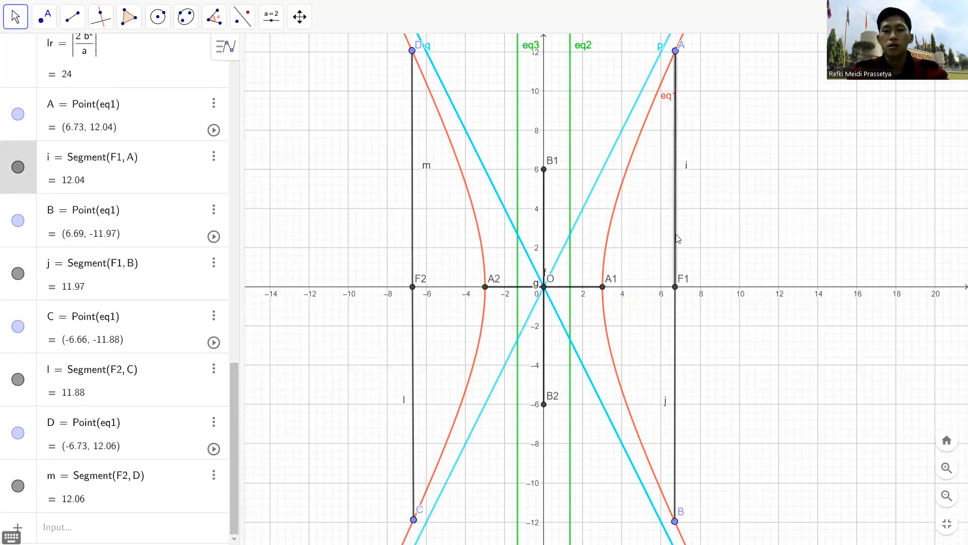
pyautogui.rightClick(676, 258)
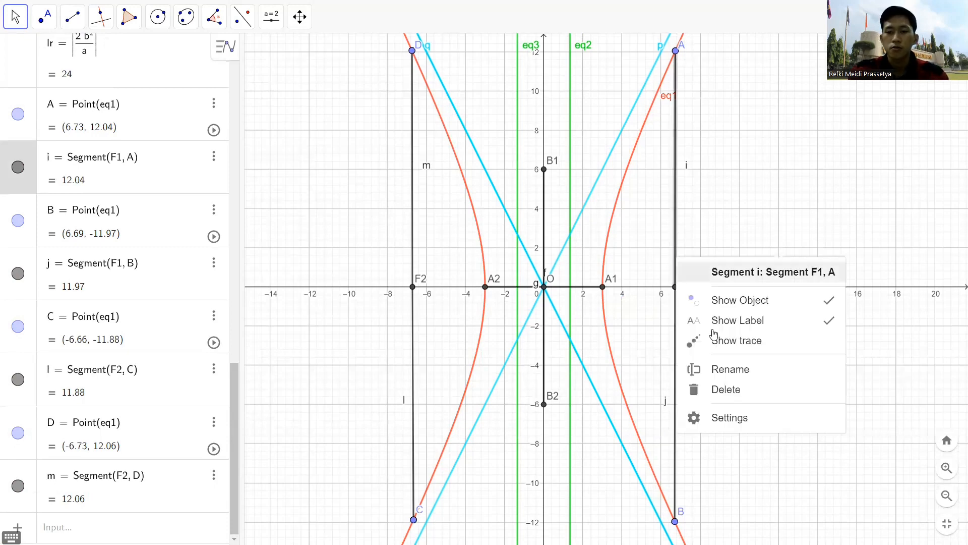
pyautogui.click(740, 418)
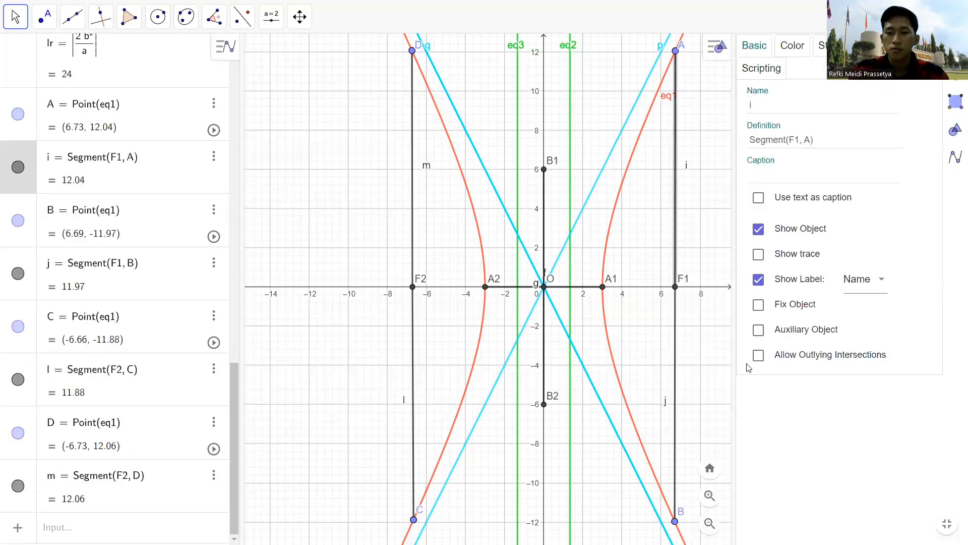
pyautogui.click(792, 46)
pyautogui.click(770, 193)
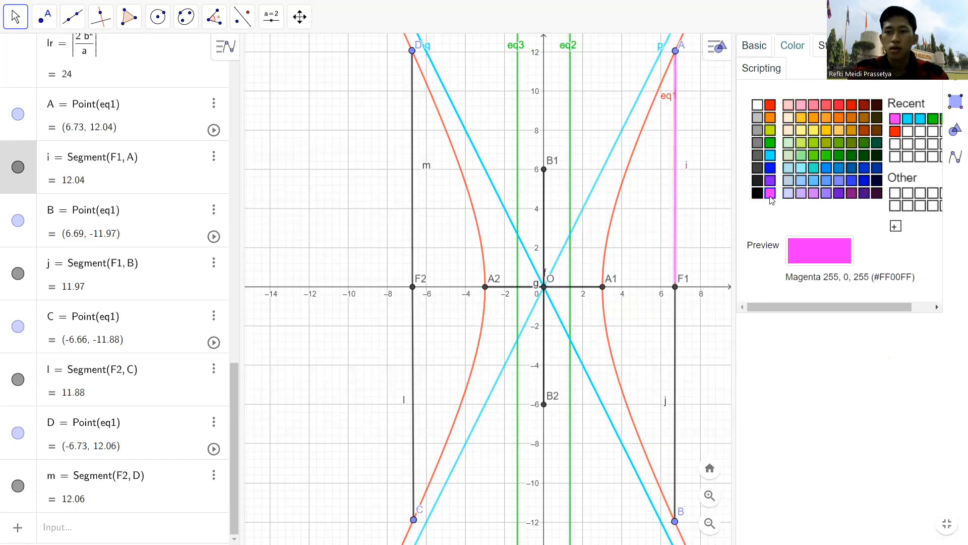
pyautogui.click(675, 347)
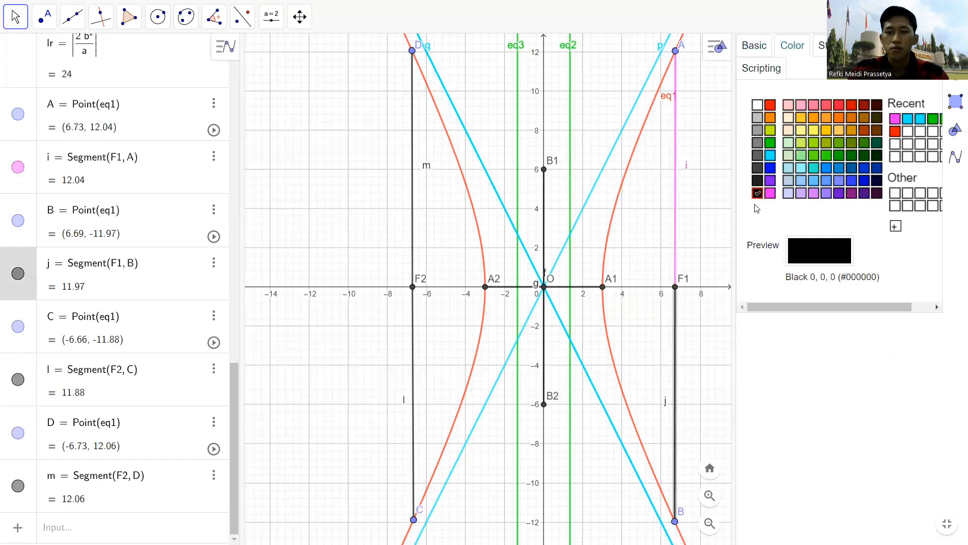
pyautogui.click(770, 193)
# - Change both latus rectum segments at focus F2, m and l, to magenta (#FF00FF) and close their properties
pyautogui.click(413, 261)
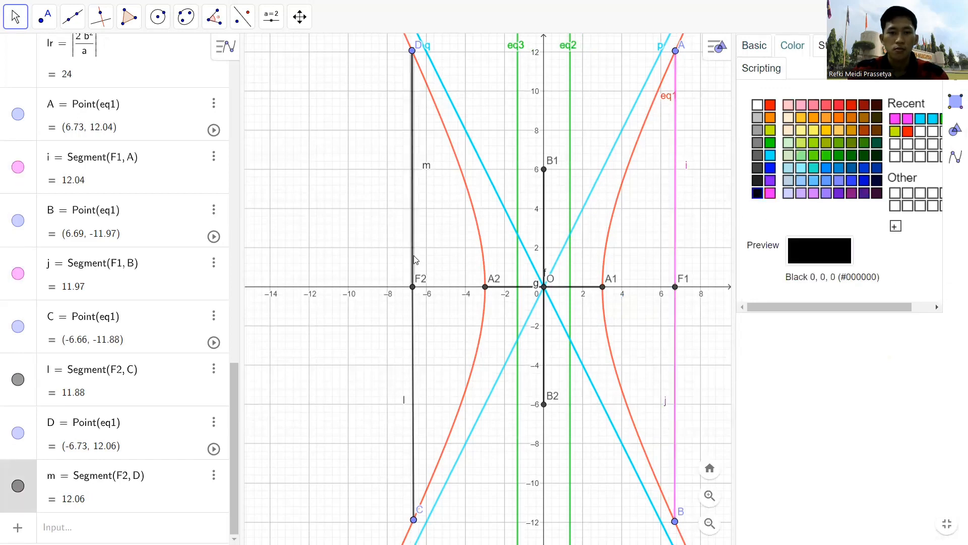
pyautogui.click(770, 196)
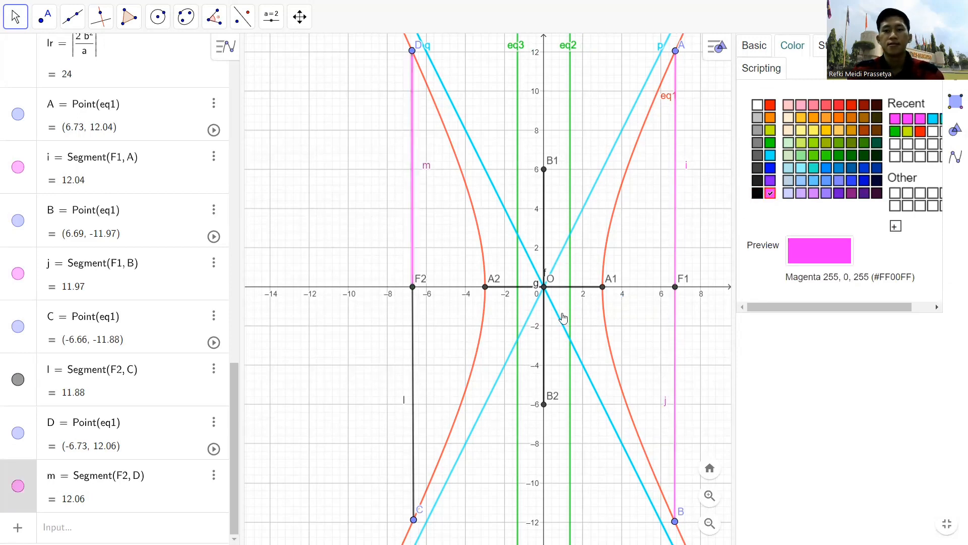
pyautogui.click(412, 368)
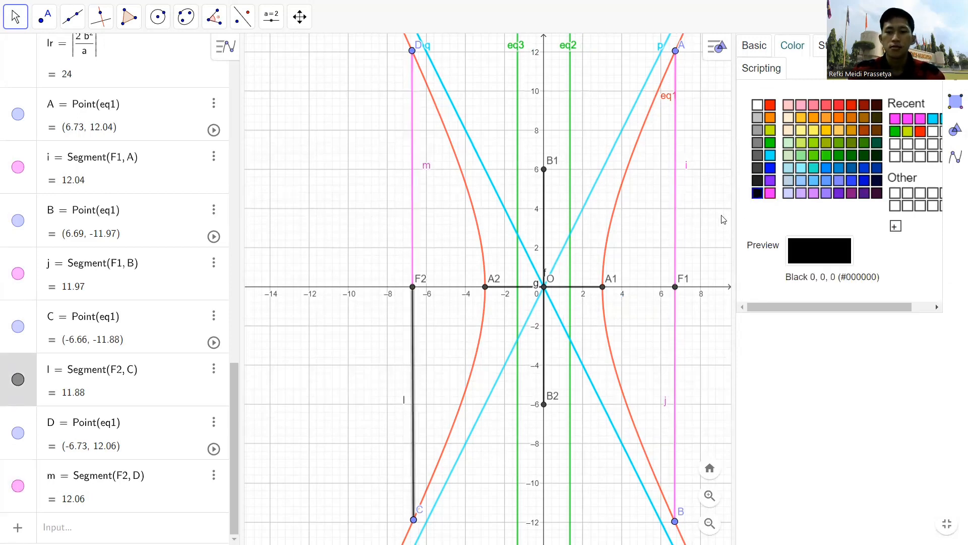
pyautogui.click(770, 197)
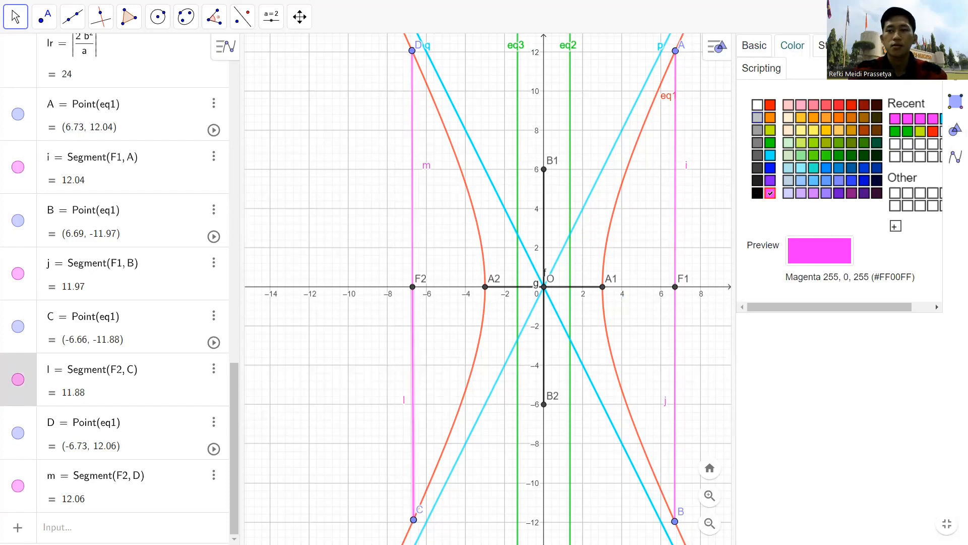
pyautogui.click(956, 45)
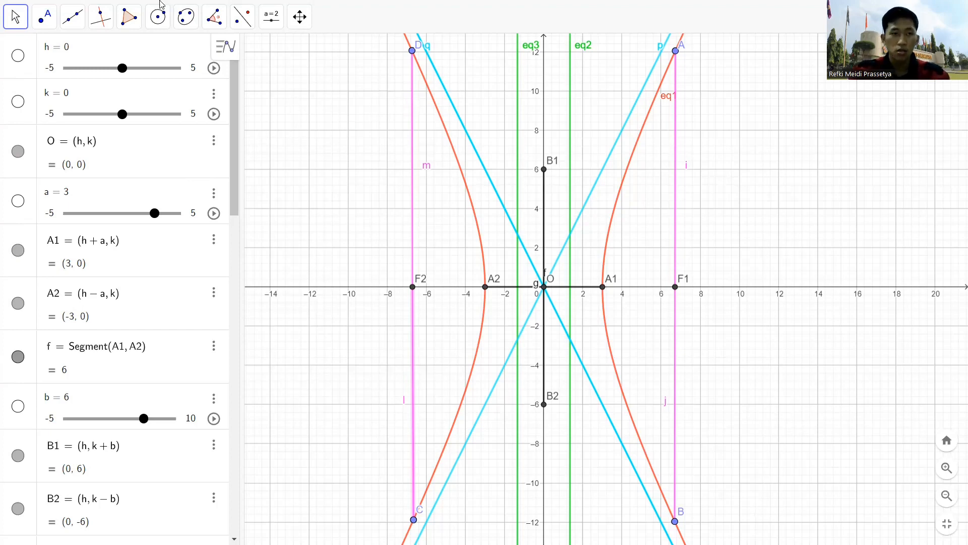
# - Place a point on the upper part of the hyperbola's left branch at about (−4.44, 6.54)
pyautogui.click(44, 19)
pyautogui.click(69, 53)
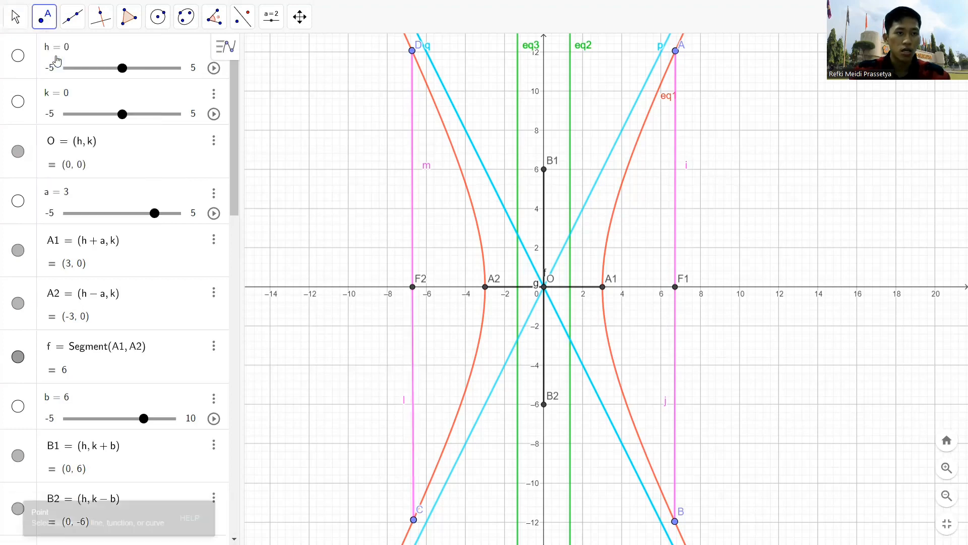
pyautogui.click(457, 161)
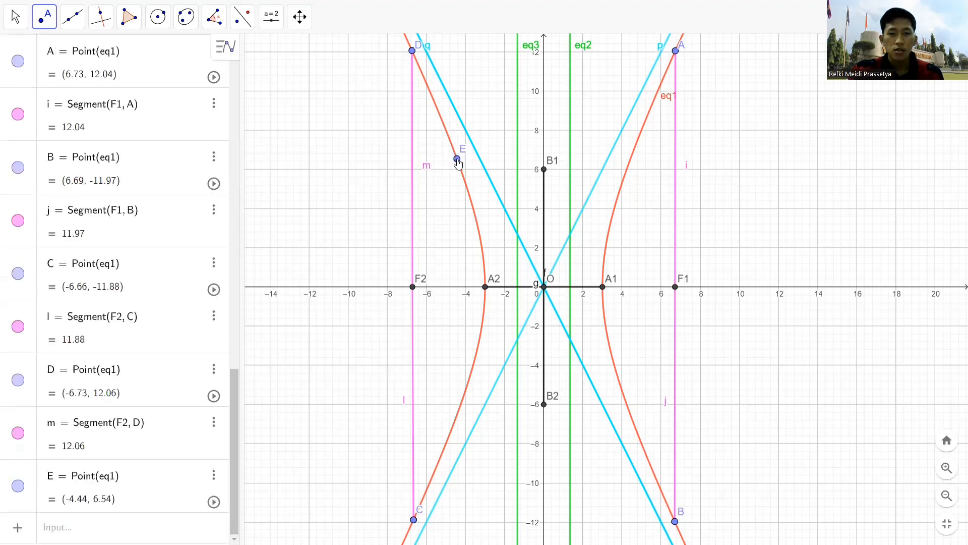
# - Draw two segments from point E, one to focus F1 and one to focus F2
pyautogui.click(75, 20)
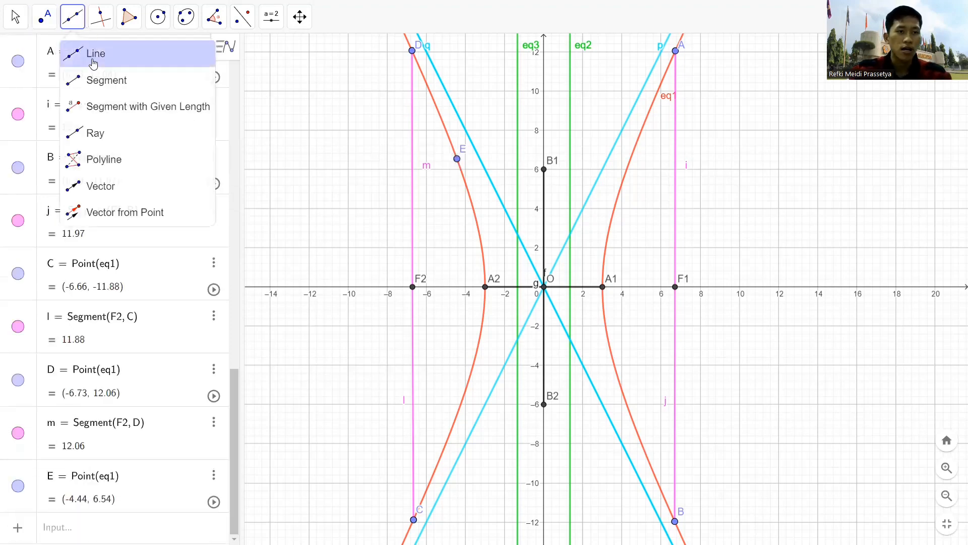
pyautogui.click(96, 79)
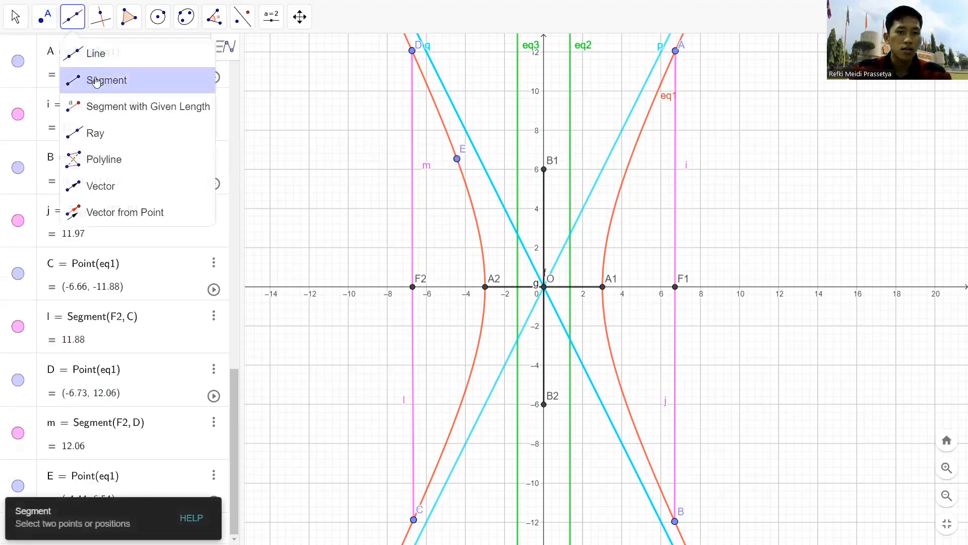
pyautogui.click(457, 160)
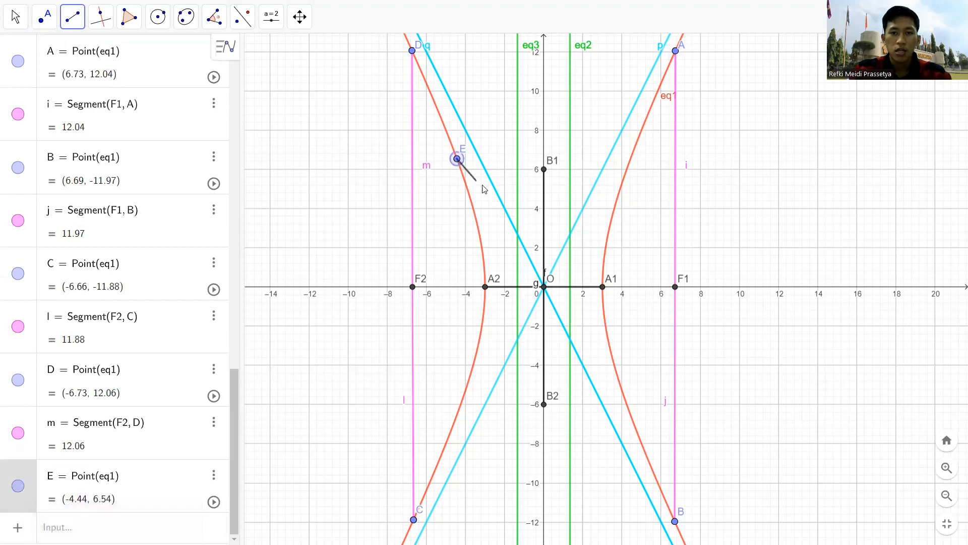
pyautogui.click(674, 287)
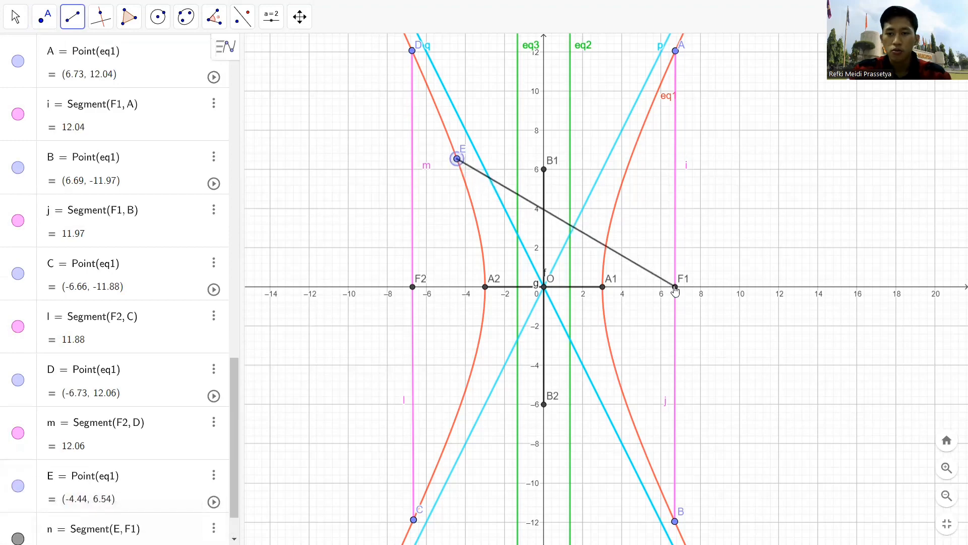
pyautogui.click(456, 160)
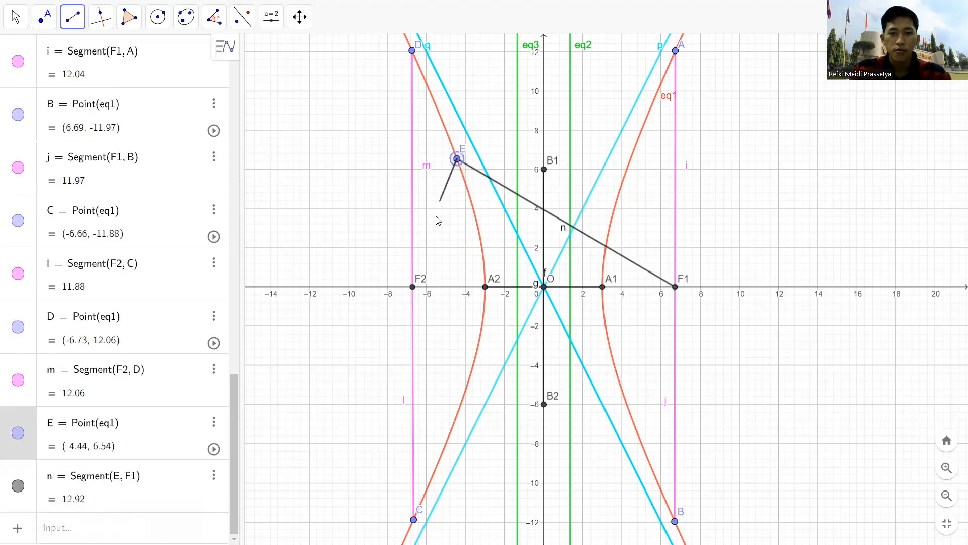
pyautogui.click(413, 287)
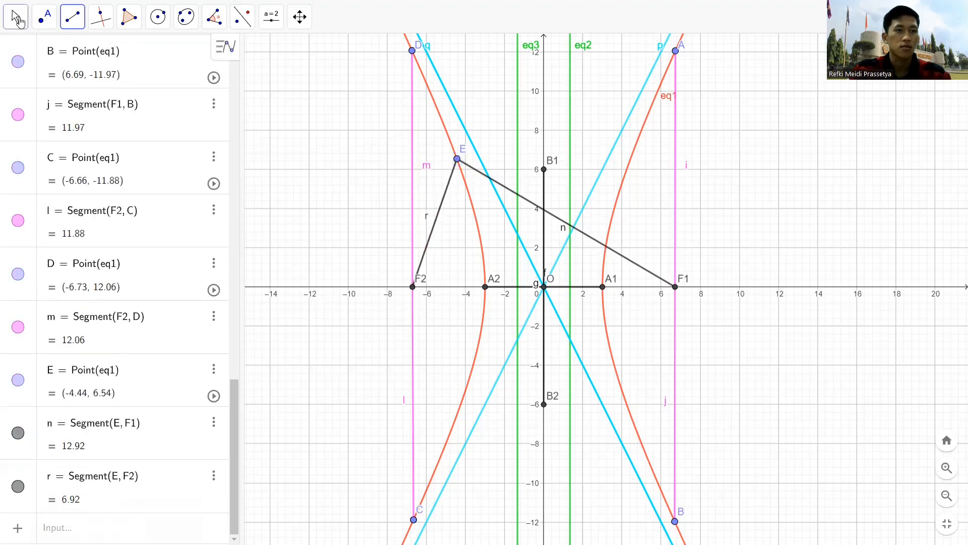
pyautogui.click(18, 20)
pyautogui.click(13, 46)
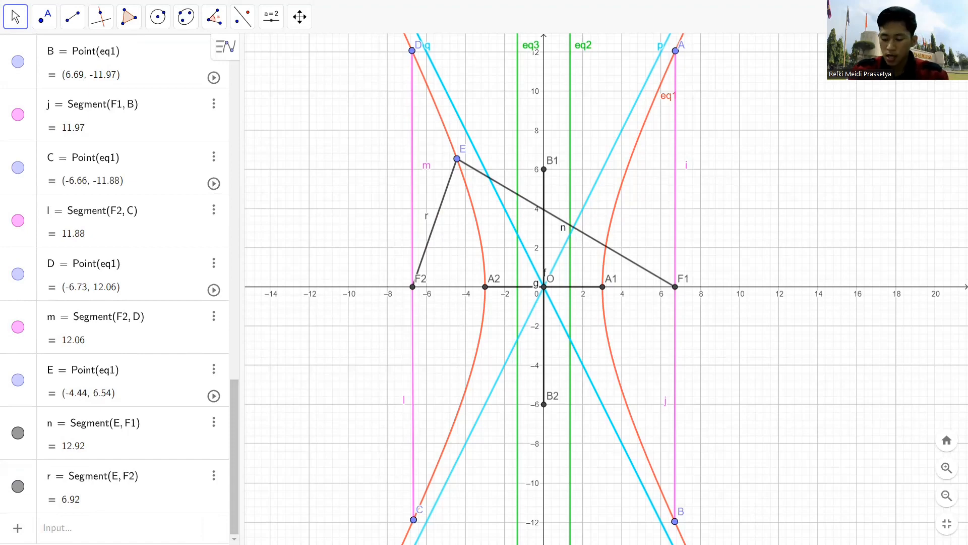
# - Define d = |n − r| as the absolute difference of the two focal segment lengths, using the abs function
pyautogui.click(91, 528)
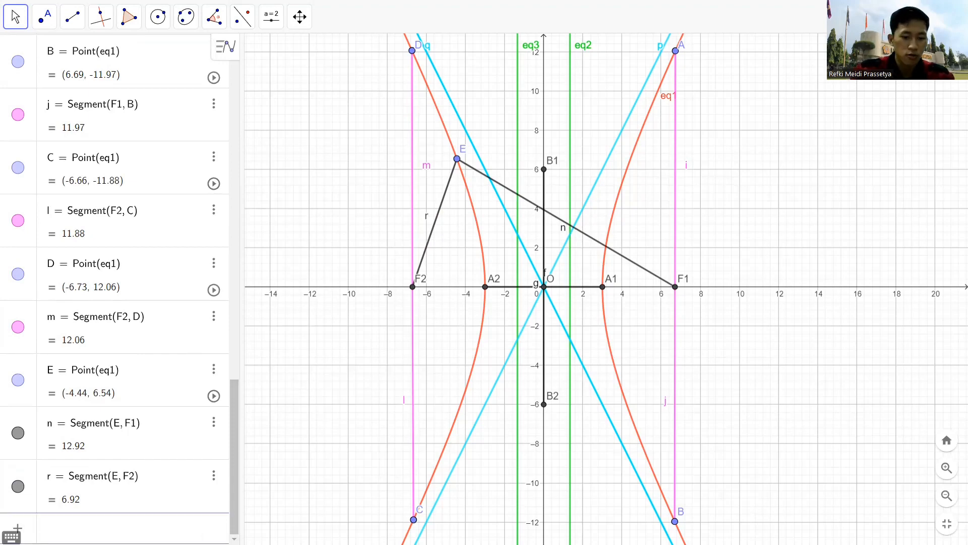
pyautogui.write('d ')
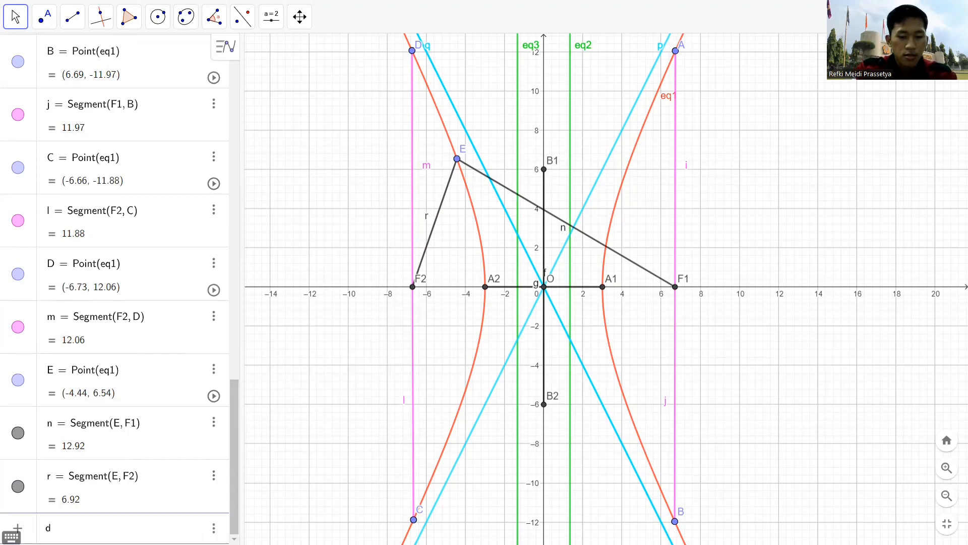
pyautogui.write('= a')
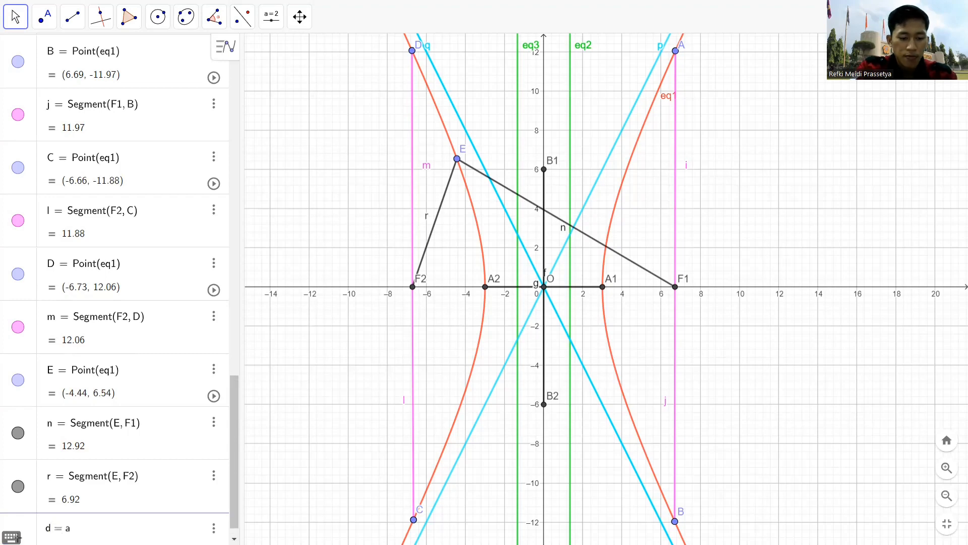
pyautogui.write('bs')
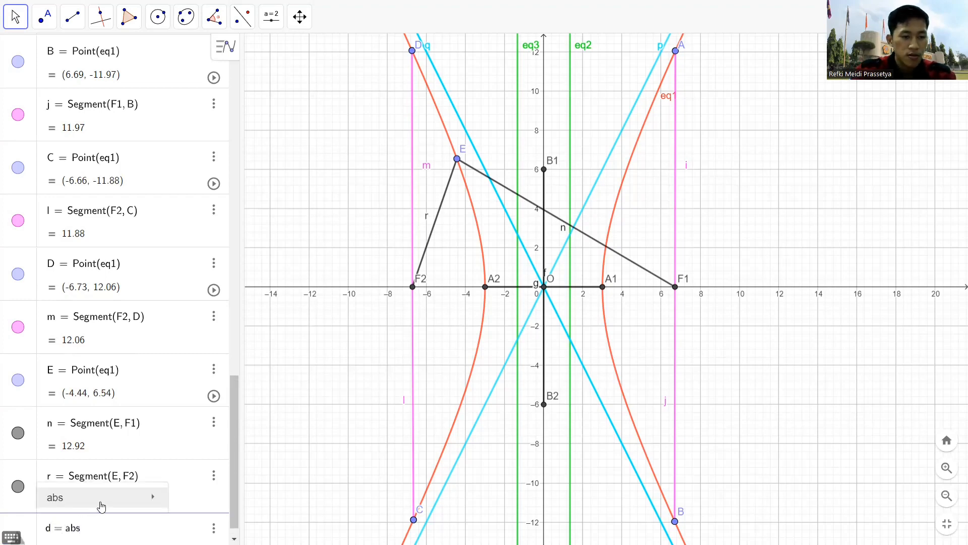
pyautogui.moveTo(101, 502)
pyautogui.click(201, 521)
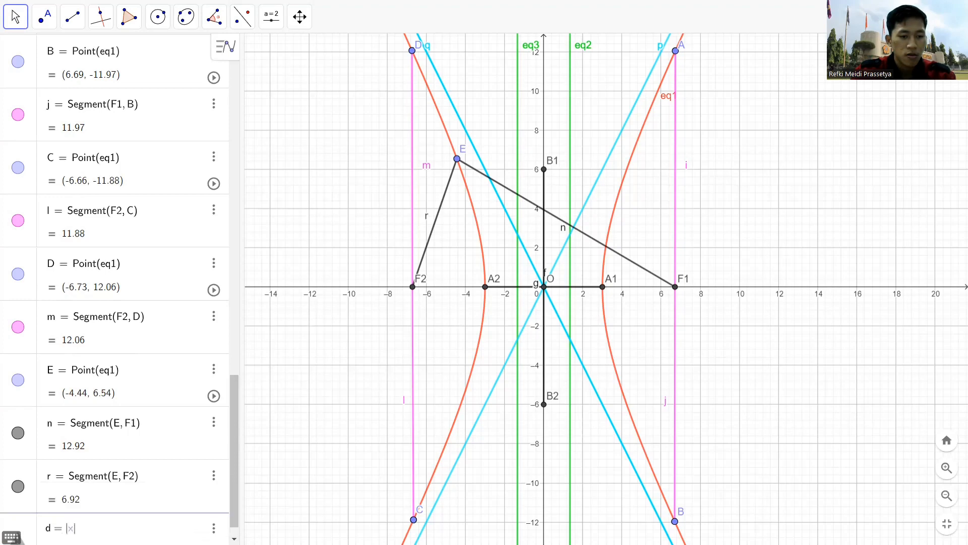
pyautogui.write('n')
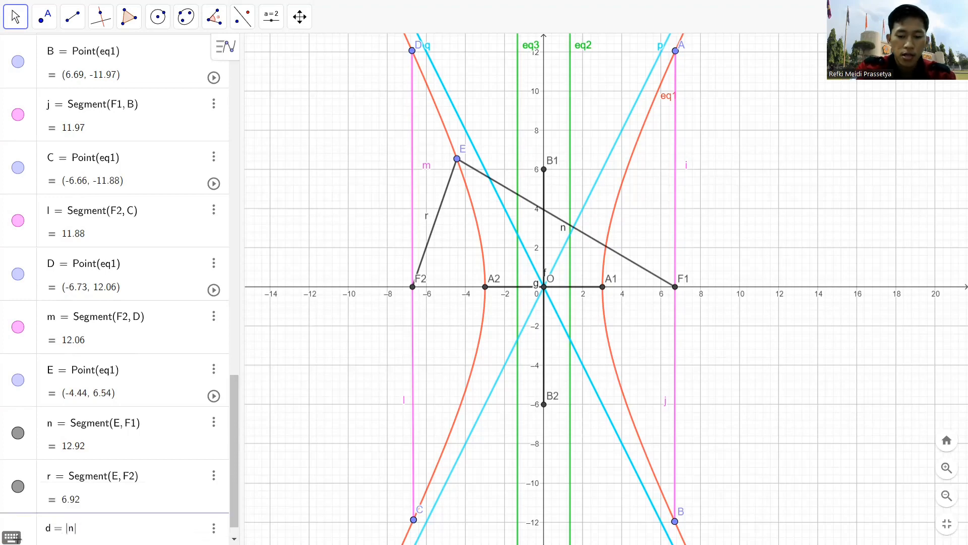
pyautogui.write('-r')
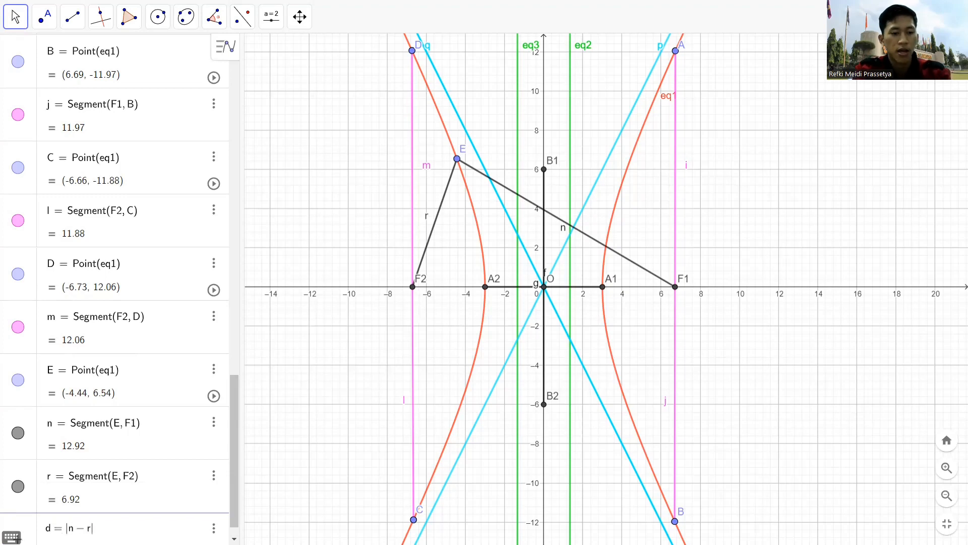
pyautogui.press('Return')
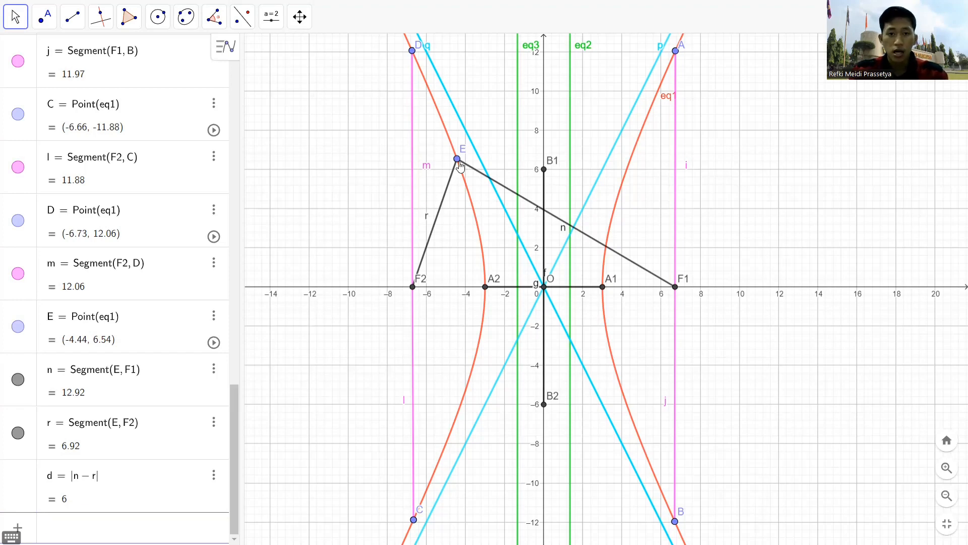
# - Move point E up and down the hyperbola's left branch to test d, leaving it at about (−4.49, 6.69)
pyautogui.moveTo(464, 164); pyautogui.dragTo(425, 95)
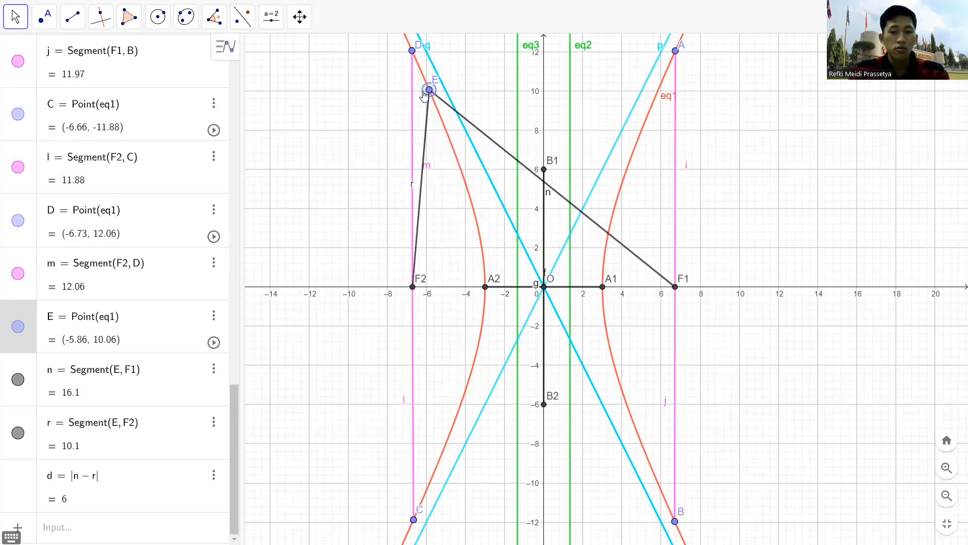
pyautogui.moveTo(424, 94); pyautogui.dragTo(444, 117)
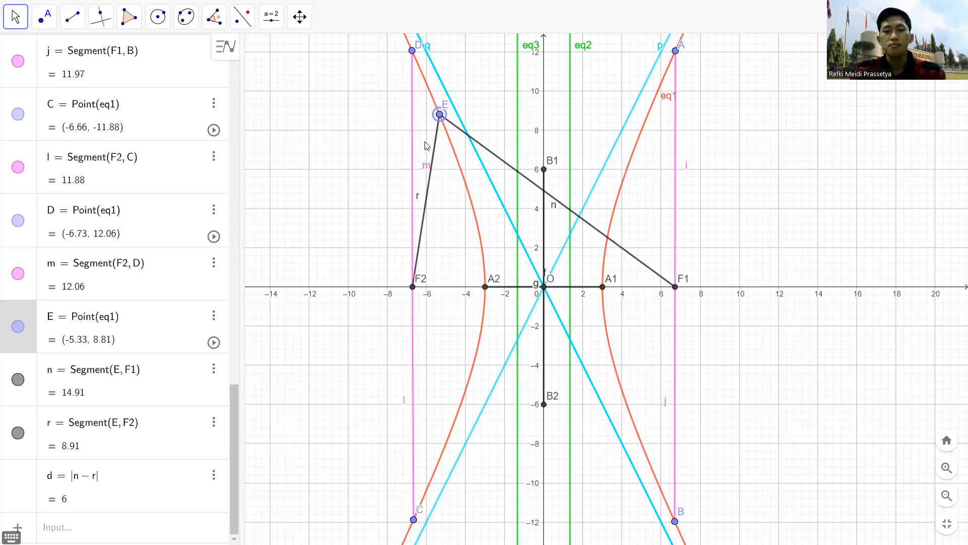
pyautogui.moveTo(437, 119); pyautogui.dragTo(464, 191)
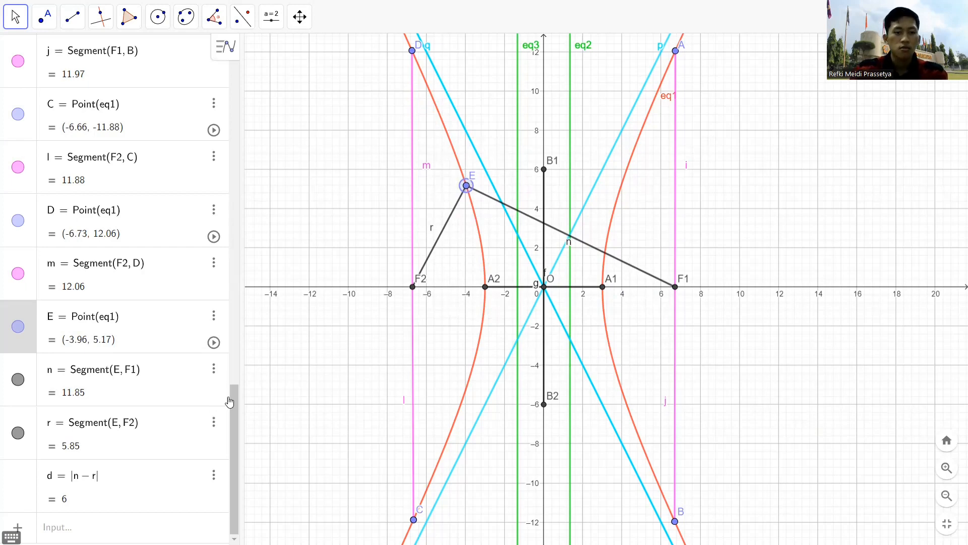
pyautogui.moveTo(233, 399)
pyautogui.mouseDown()
pyautogui.moveTo(235, 391)
pyautogui.moveTo(239, 413)
pyautogui.mouseUp()
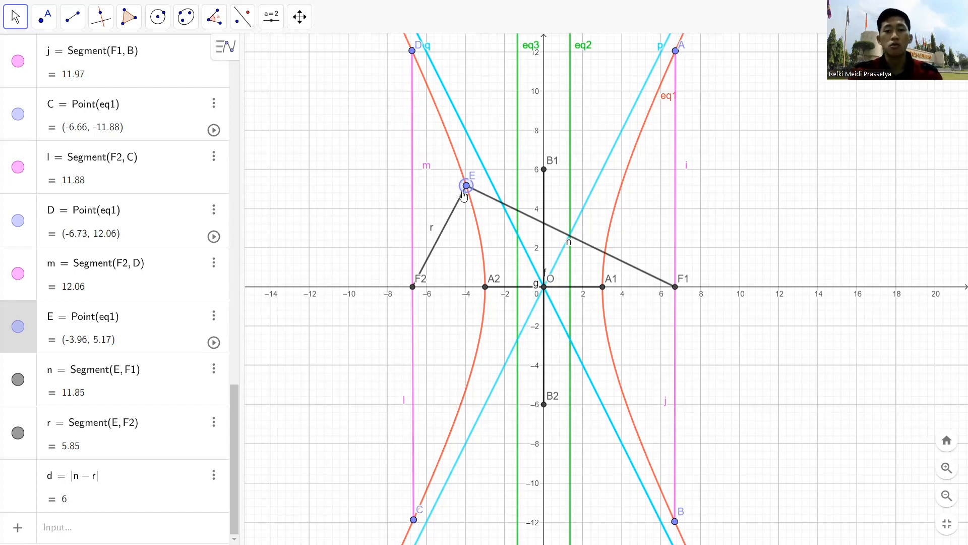
pyautogui.moveTo(467, 188); pyautogui.dragTo(457, 157)
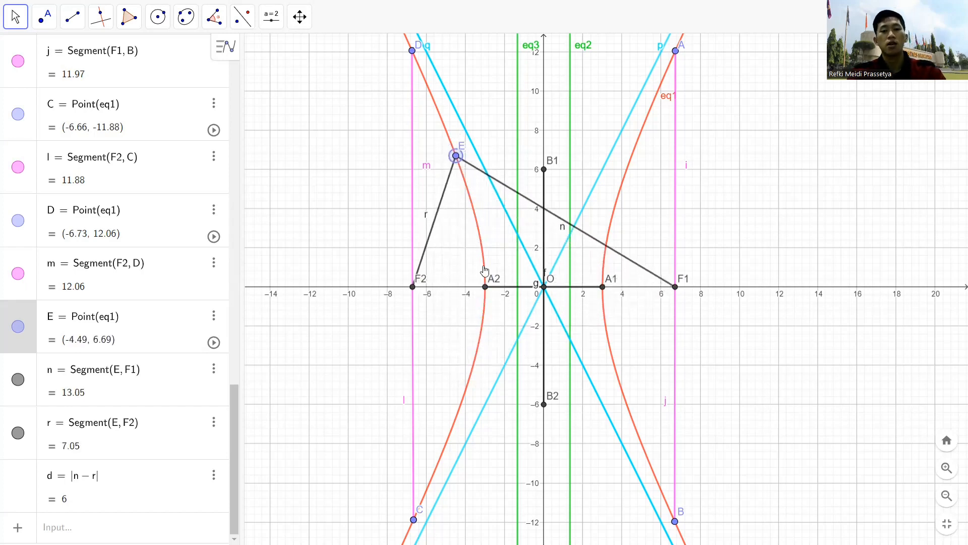